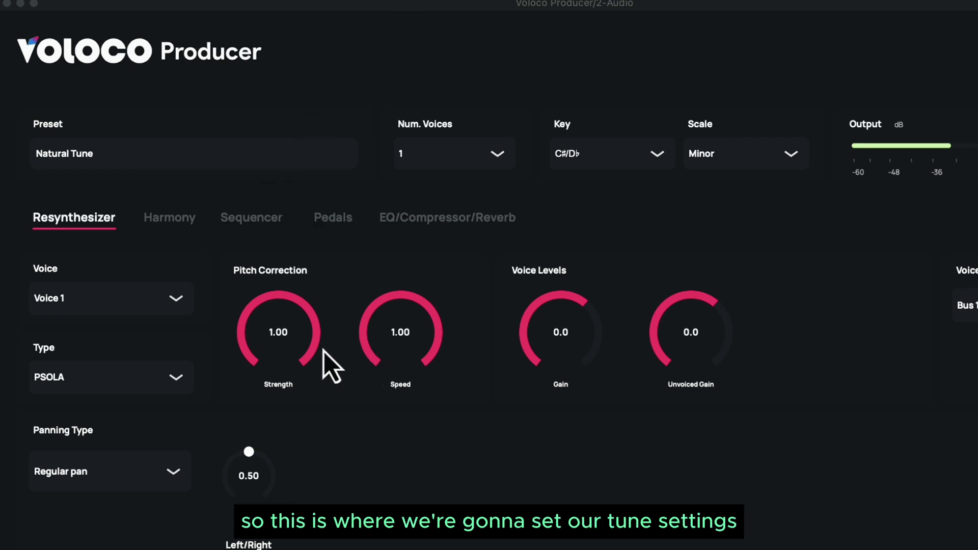
Browse the Voloco factory presets and look at the custom presets without loading another preset
left_click(123, 156)
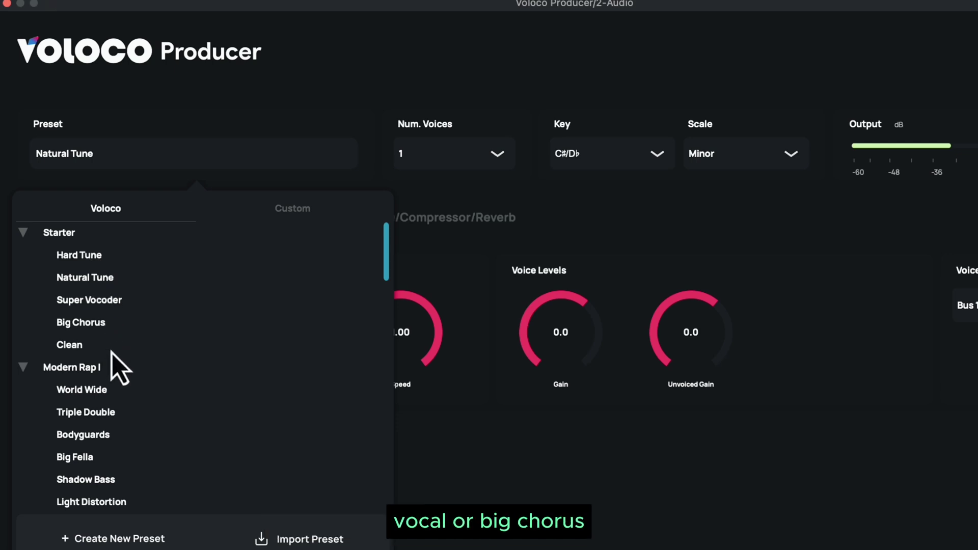
scroll(128, 363, "down", 10)
scroll(129, 363, "down", 5)
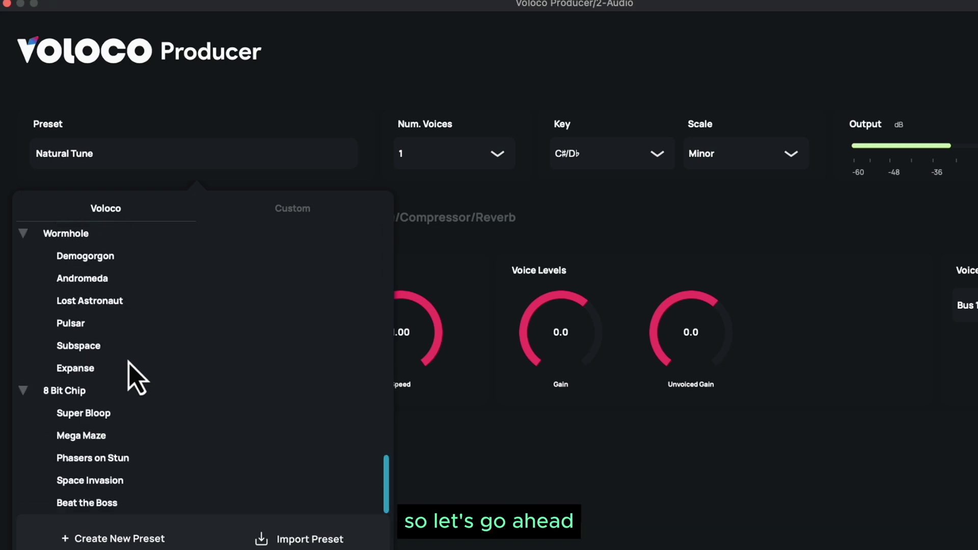
scroll(129, 363, "up", 10)
scroll(204, 316, "up", 5)
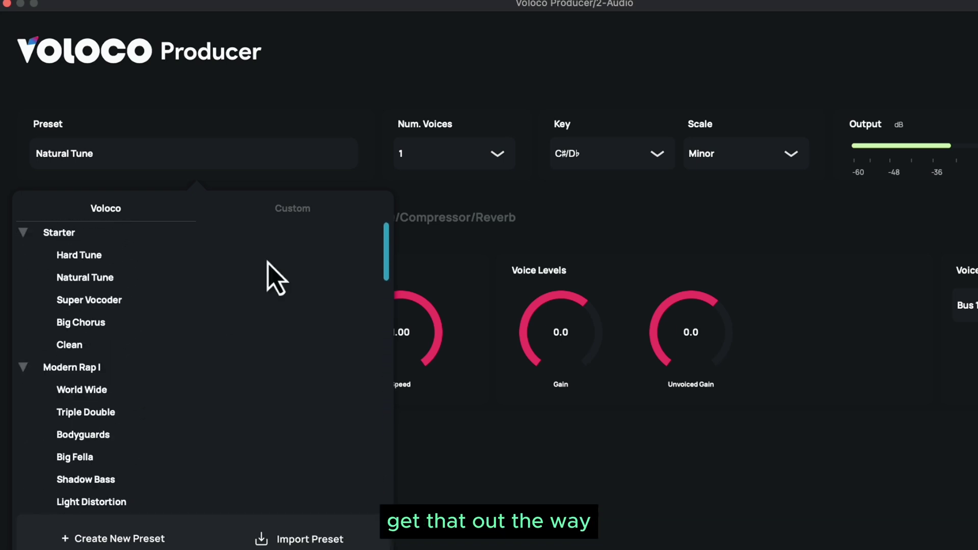
left_click(287, 209)
left_click(105, 209)
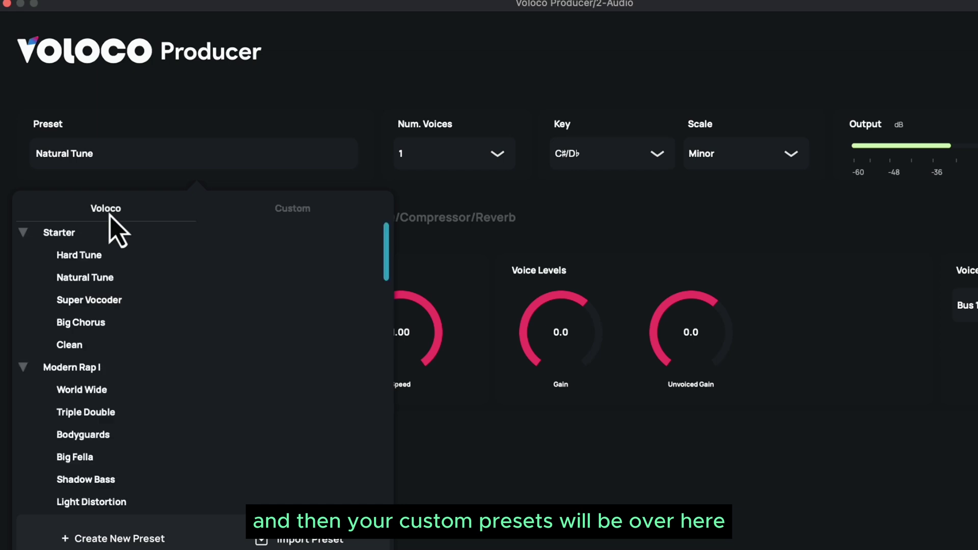
left_click(742, 411)
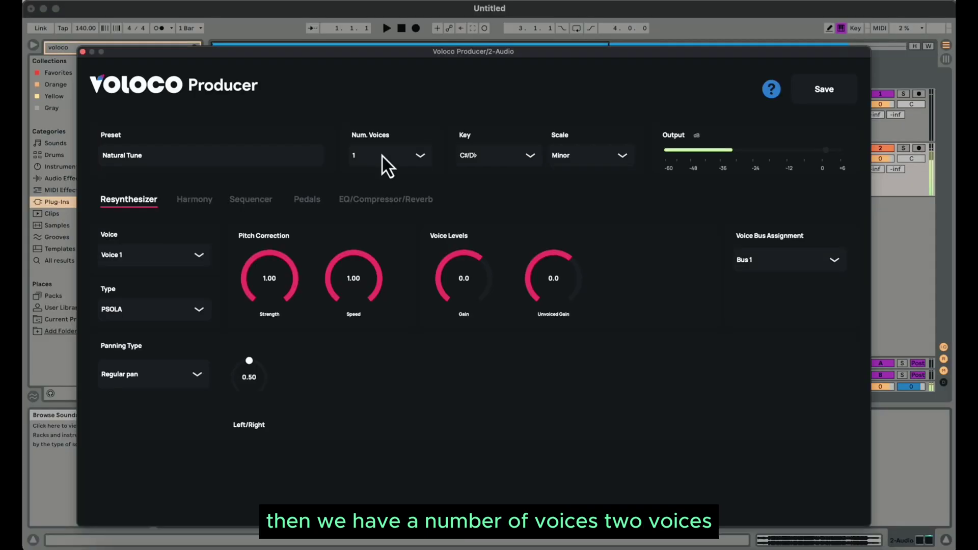
Try the number of voices at 2, 3, 4 and 5, and return it to 1
left_click(381, 156)
left_click(357, 197)
left_click(381, 155)
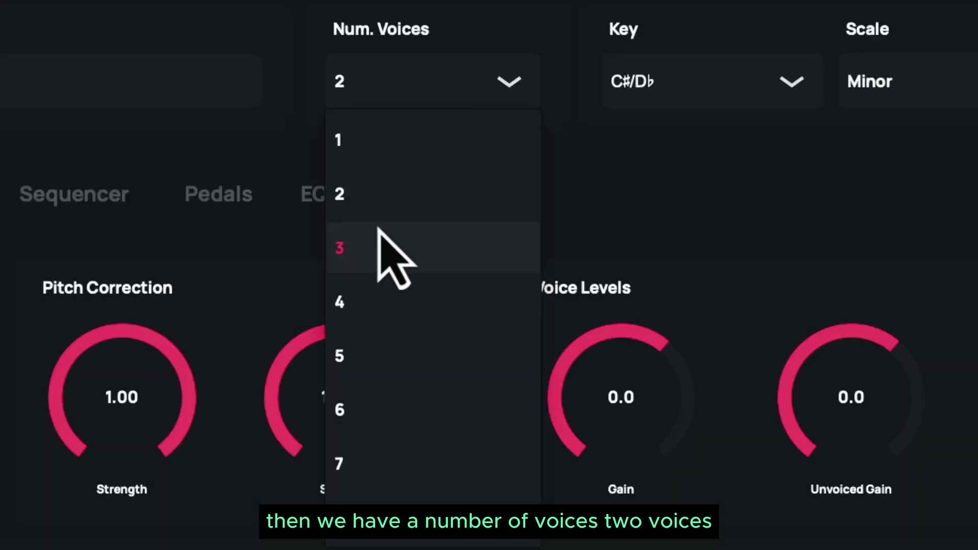
left_click(369, 210)
left_click(421, 84)
left_click(388, 298)
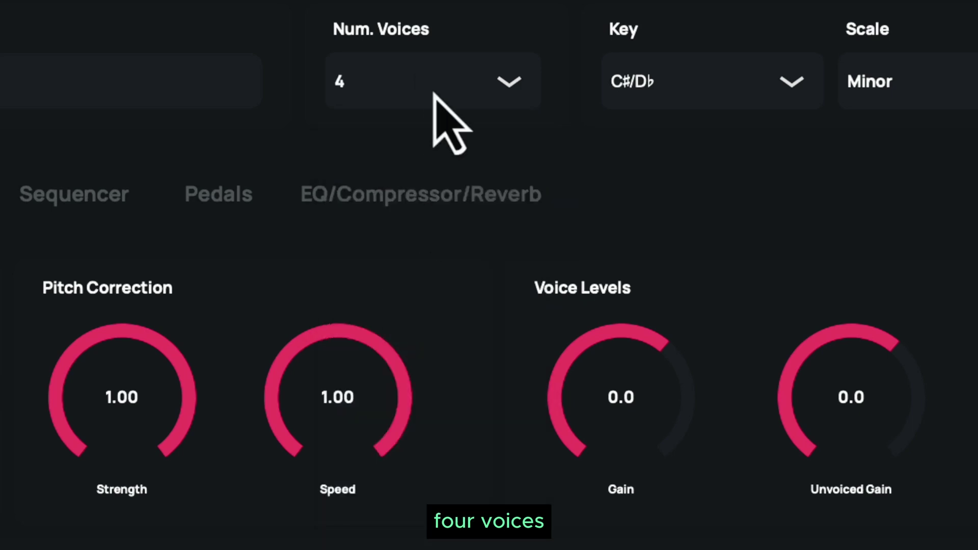
left_click(436, 96)
left_click(381, 365)
left_click(433, 89)
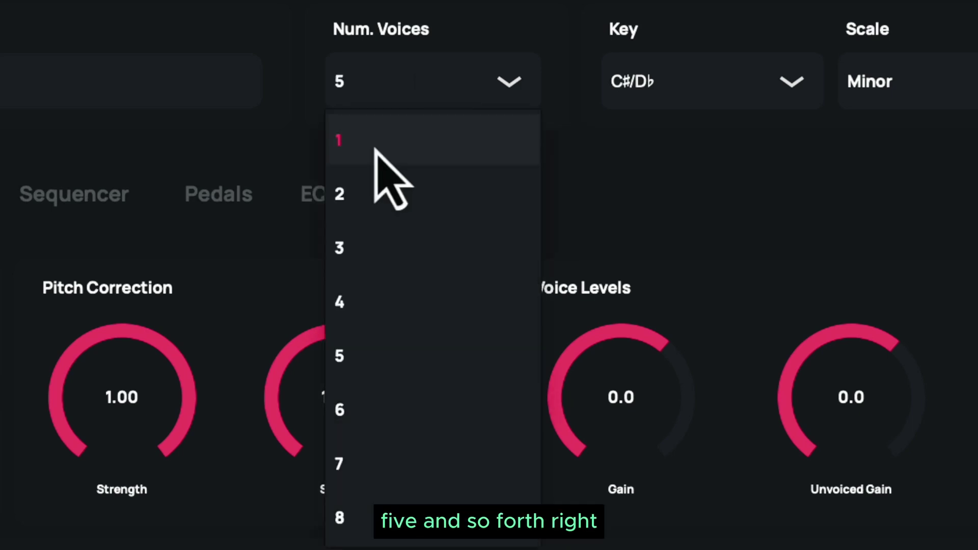
left_click(377, 147)
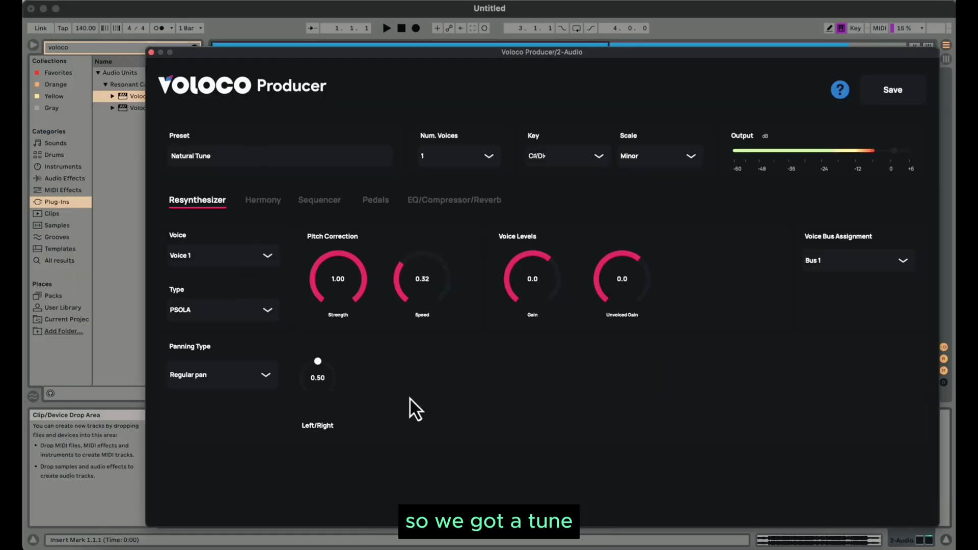
Set the pitch correction speed and strength of Voice 1 to 0.00
left_click_drag(410, 397, 358, 315)
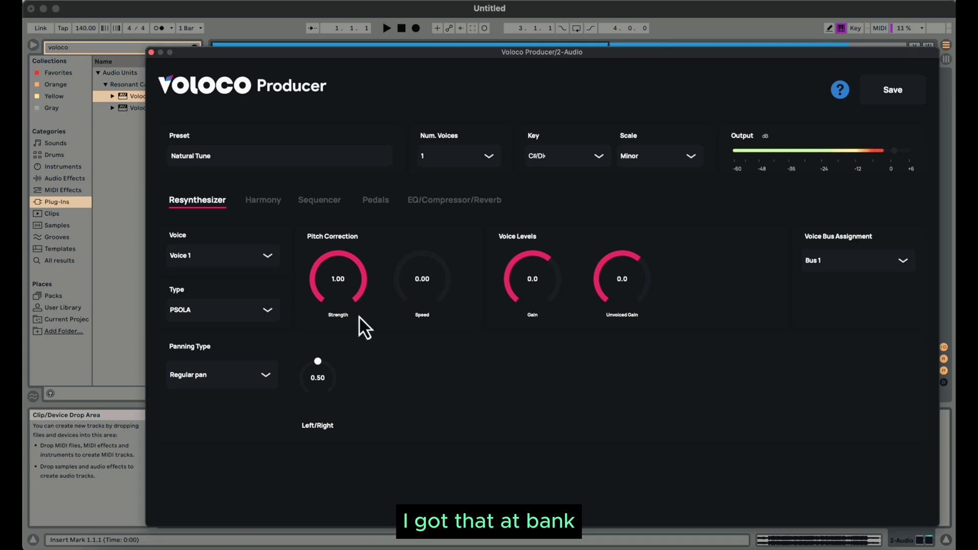
Set the compression, de-esser and EQ effects to Bypass
left_click(430, 201)
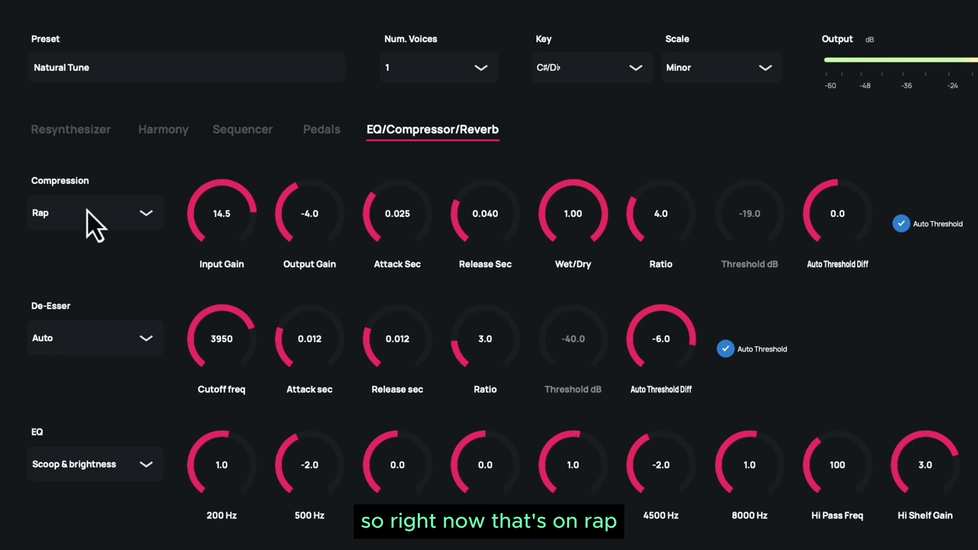
left_click(87, 212)
left_click(55, 255)
left_click(85, 340)
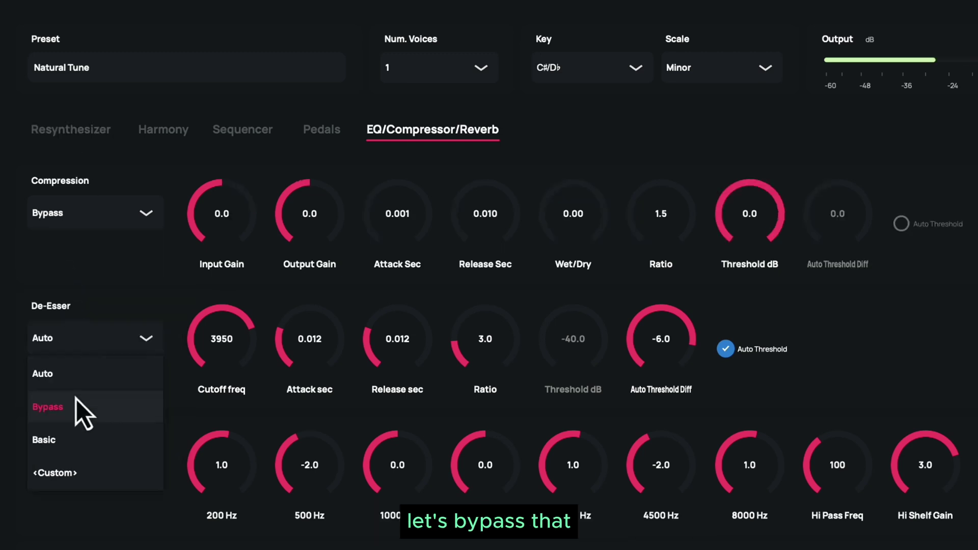
left_click(81, 403)
scroll(93, 393, "down", 1)
left_click(89, 430)
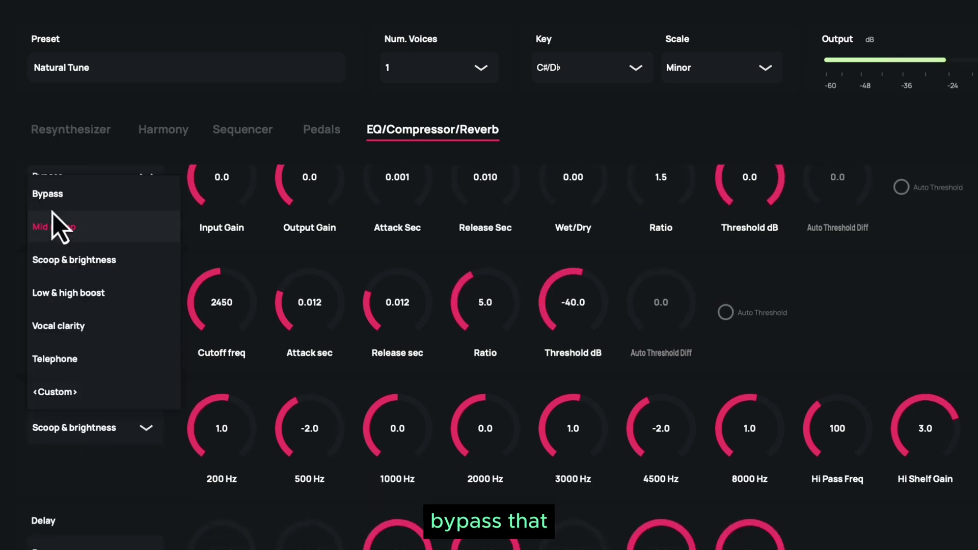
left_click(51, 197)
Leave the delay on Bypass and set the reverb to Bypass
scroll(112, 445, "down", 2)
left_click(91, 461)
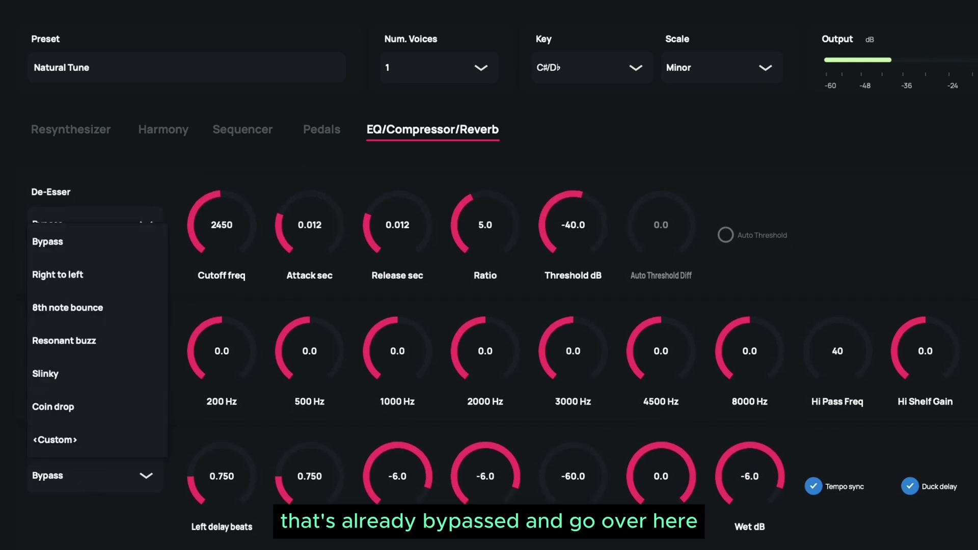
left_click(94, 475)
scroll(105, 534, "down", 3)
left_click(93, 485)
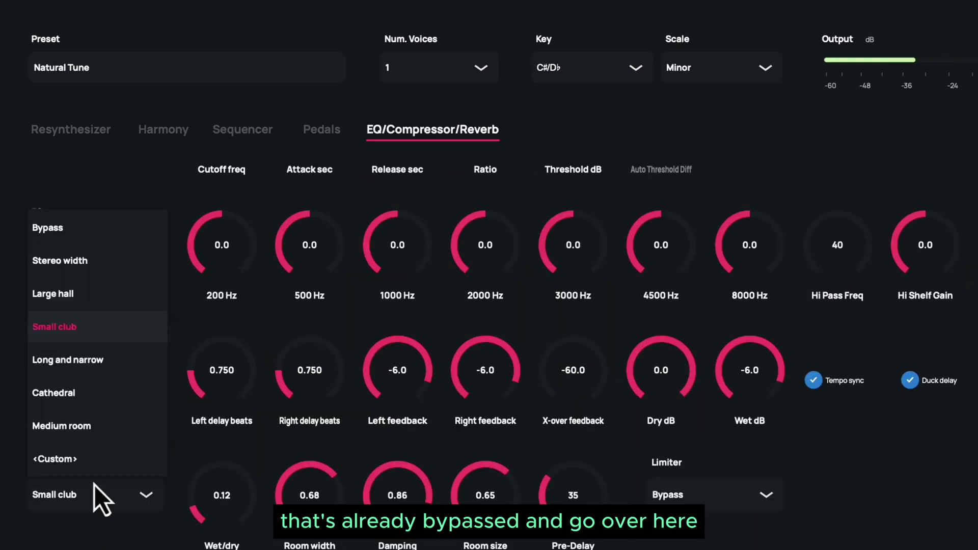
left_click(74, 223)
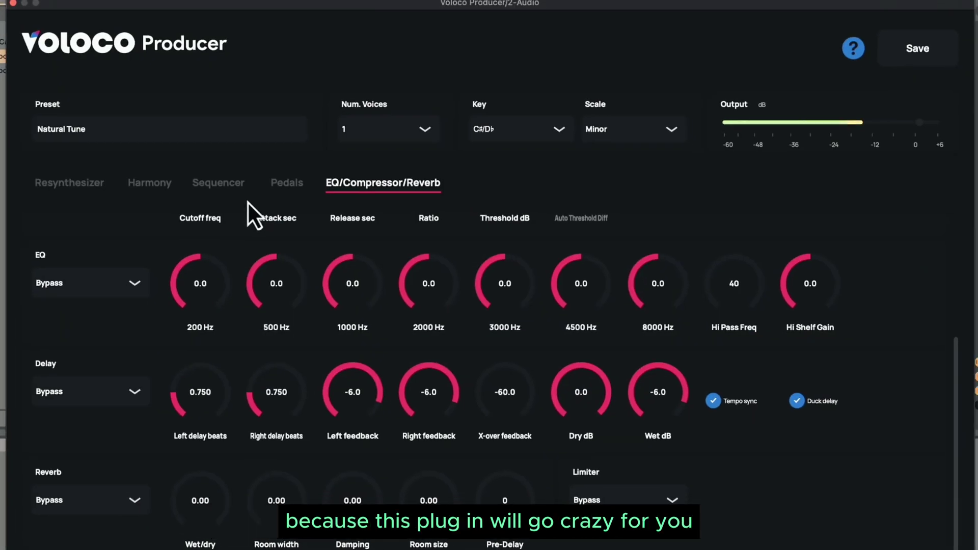
Examine the voice, type and panning options in the Resynthesizer section
left_click(72, 185)
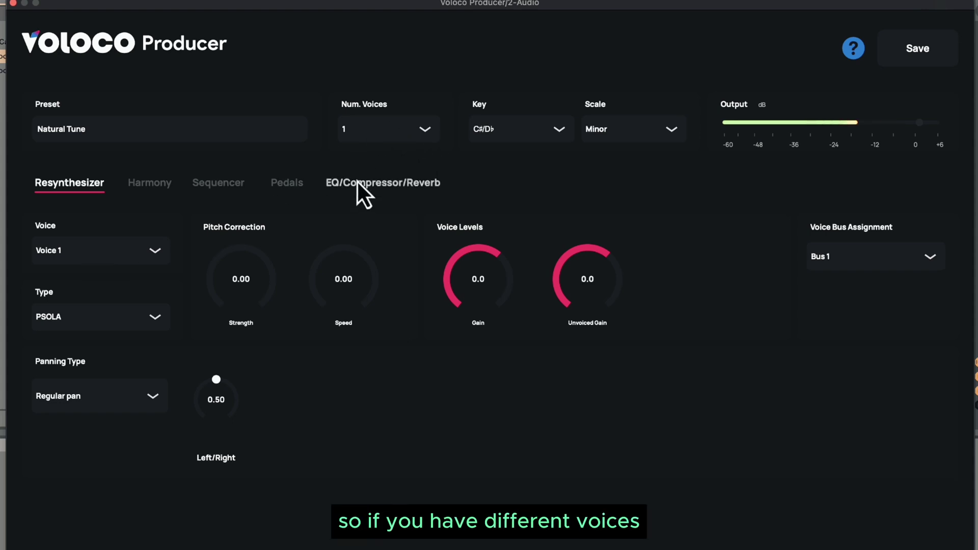
left_click(74, 249)
left_click(87, 243)
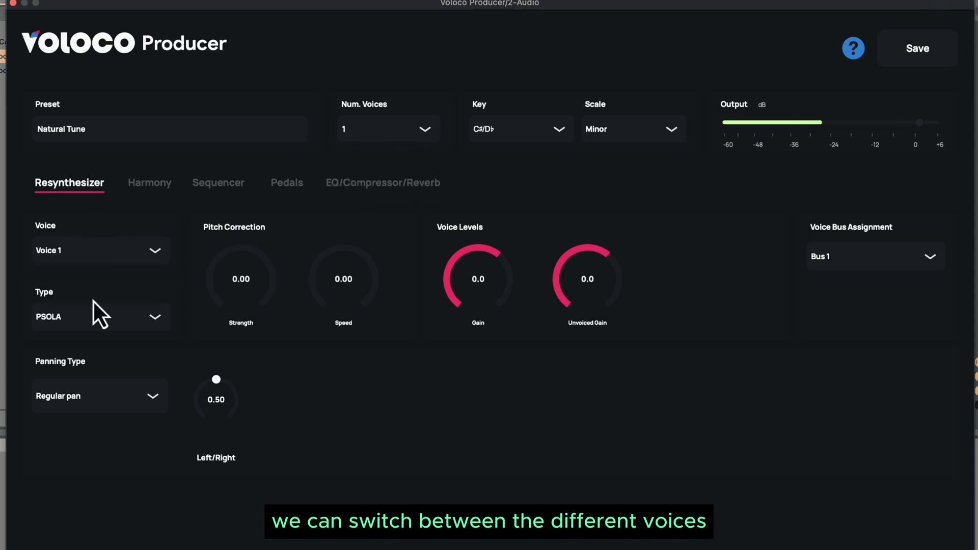
left_click(90, 313)
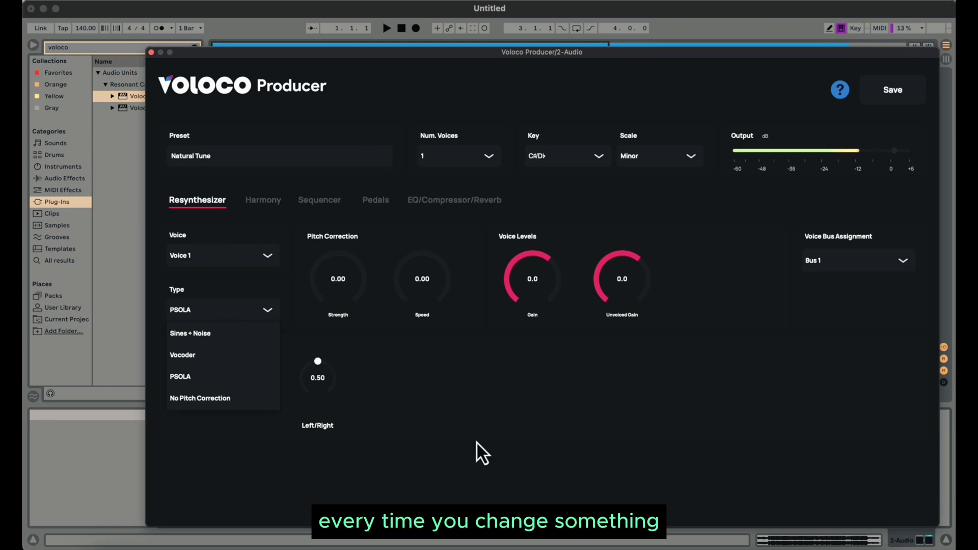
left_click(497, 343)
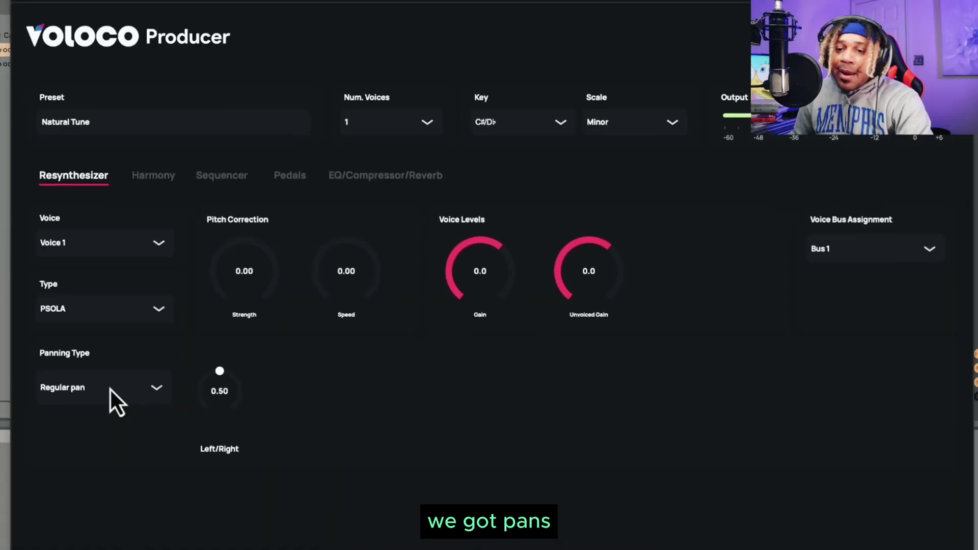
left_click(227, 376)
left_click(232, 404)
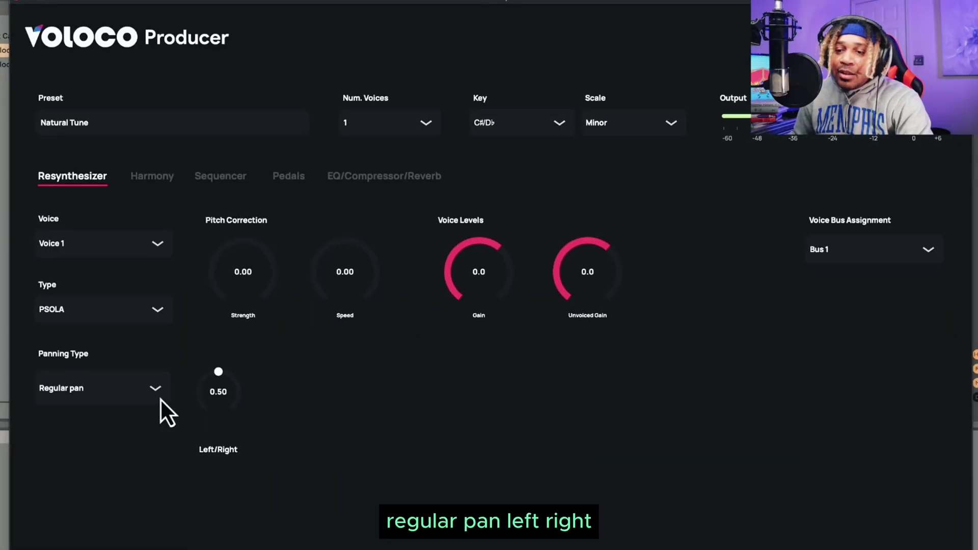
Apply the Triads fast action in the Harmony section
left_click(152, 176)
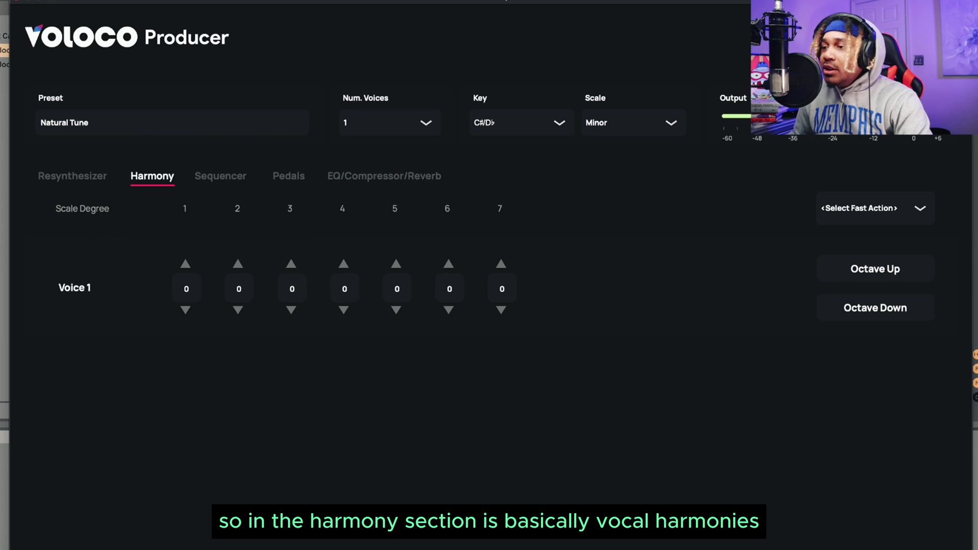
left_click(867, 209)
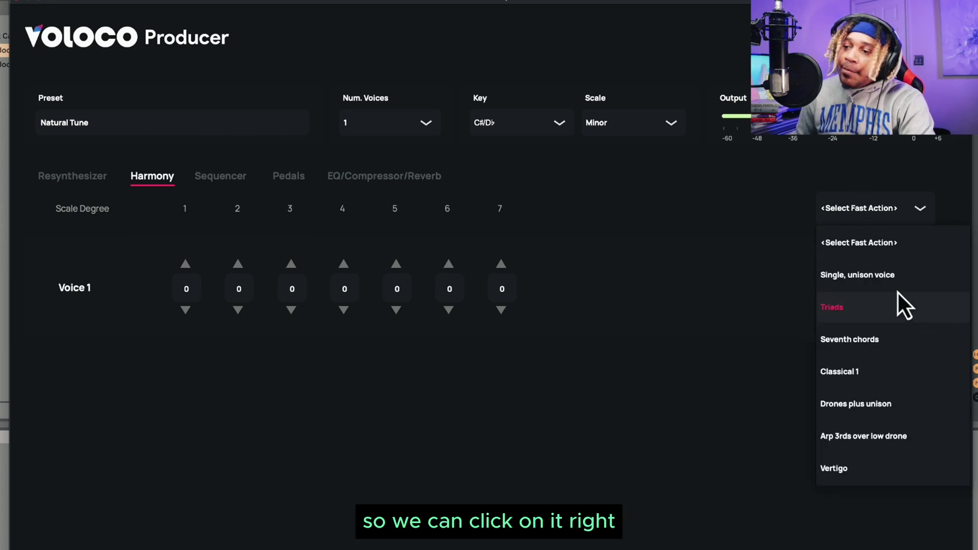
left_click(885, 306)
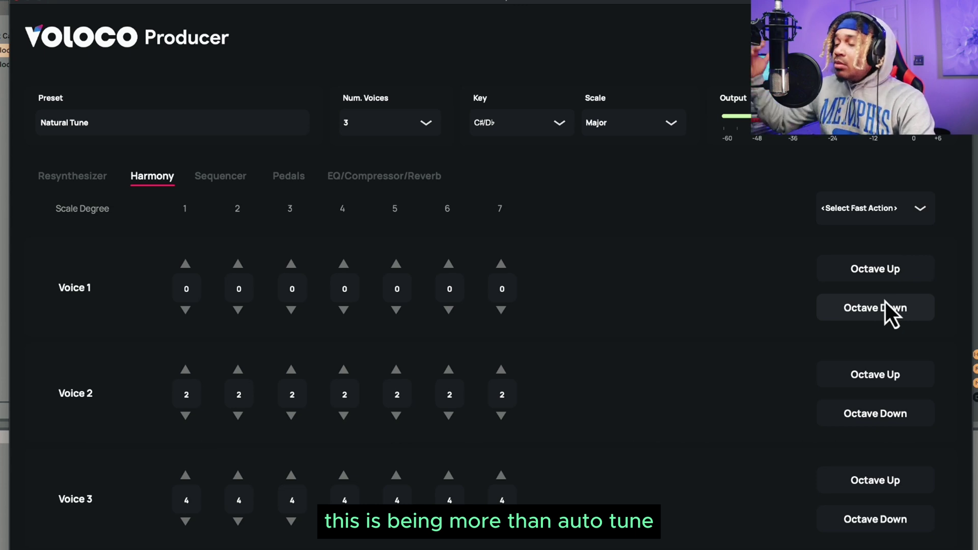
Raise Voice 2 by three octaves, lower it to -12 on every scale degree, and lower Voice 3 to -24
left_click(856, 377)
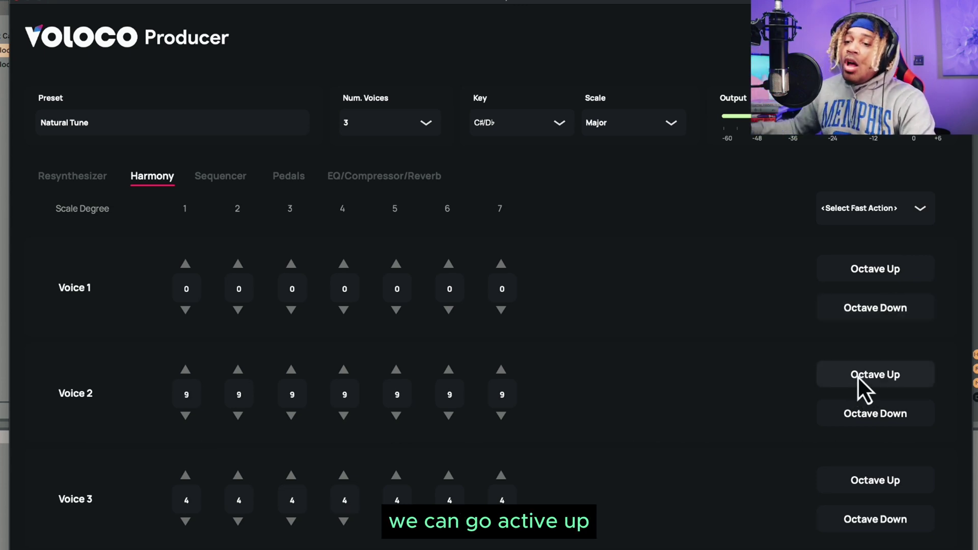
left_click(858, 375)
left_click(857, 375)
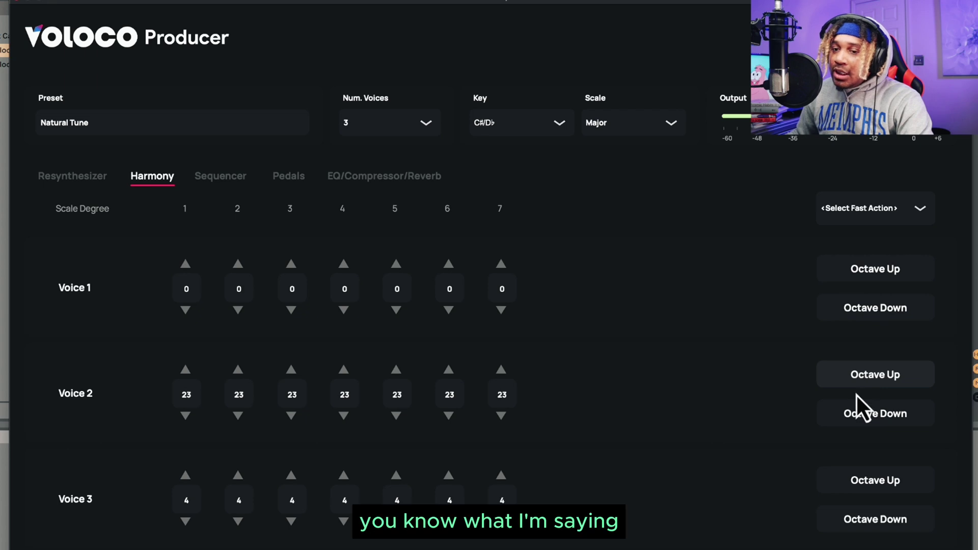
left_click(858, 414)
left_click(858, 415)
left_click(858, 414)
left_click(858, 414)
left_click(858, 414)
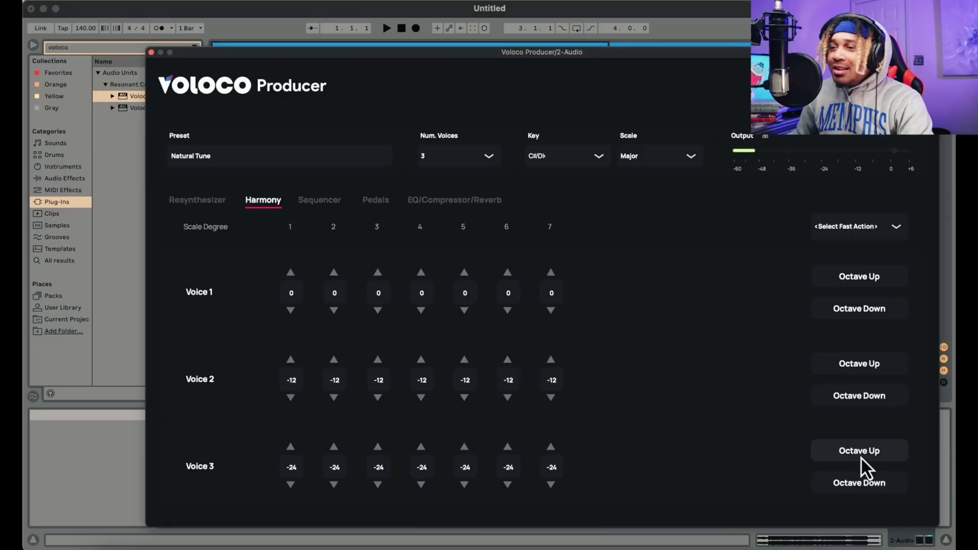
Apply the Drones plus unison harmony fast action, and replace it with Vertigo
left_click(859, 228)
left_click(847, 387)
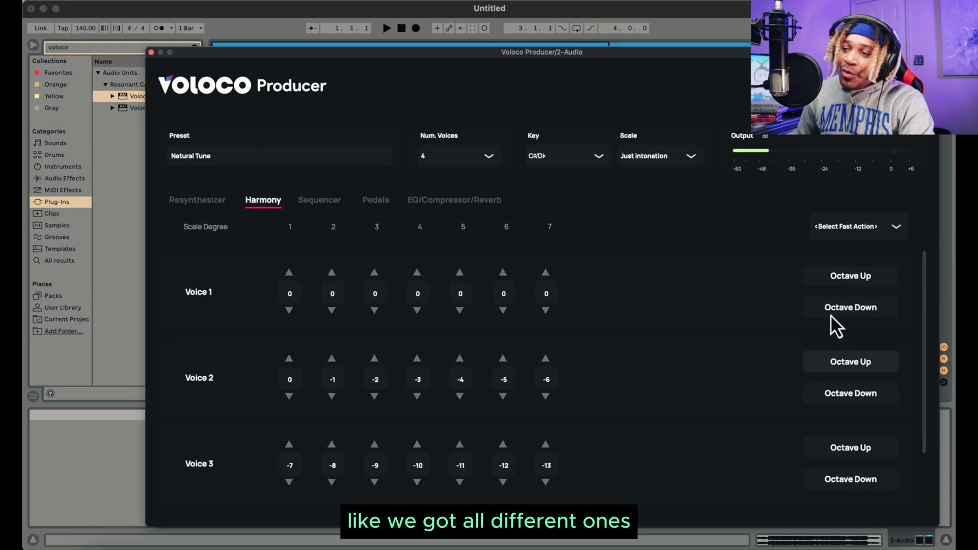
left_click(847, 227)
left_click(839, 436)
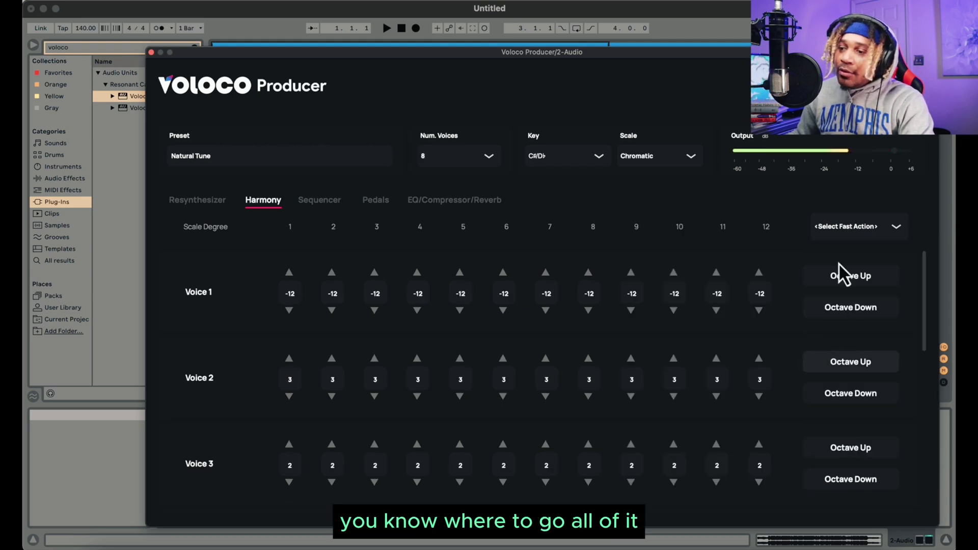
Reset the harmony with the Single, unison voice fast action
left_click(848, 228)
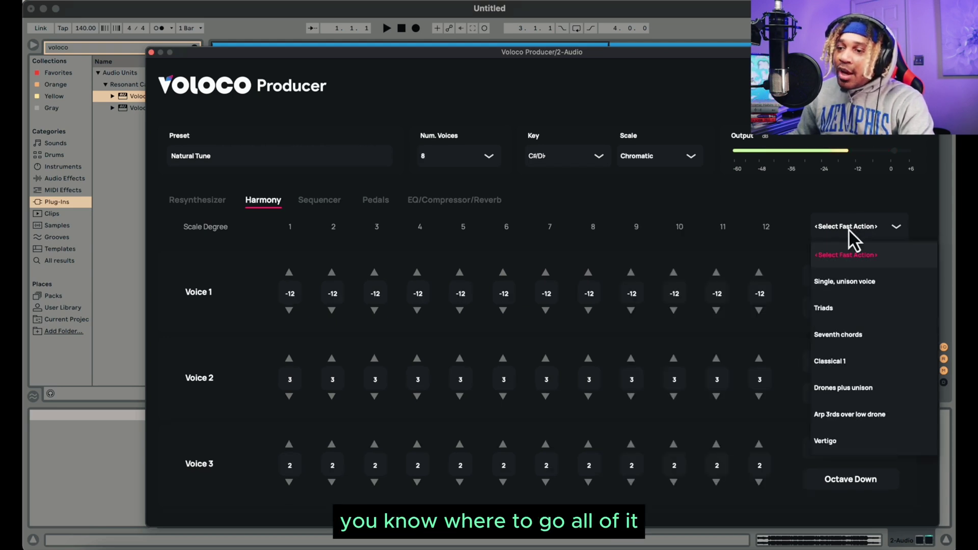
left_click(833, 291)
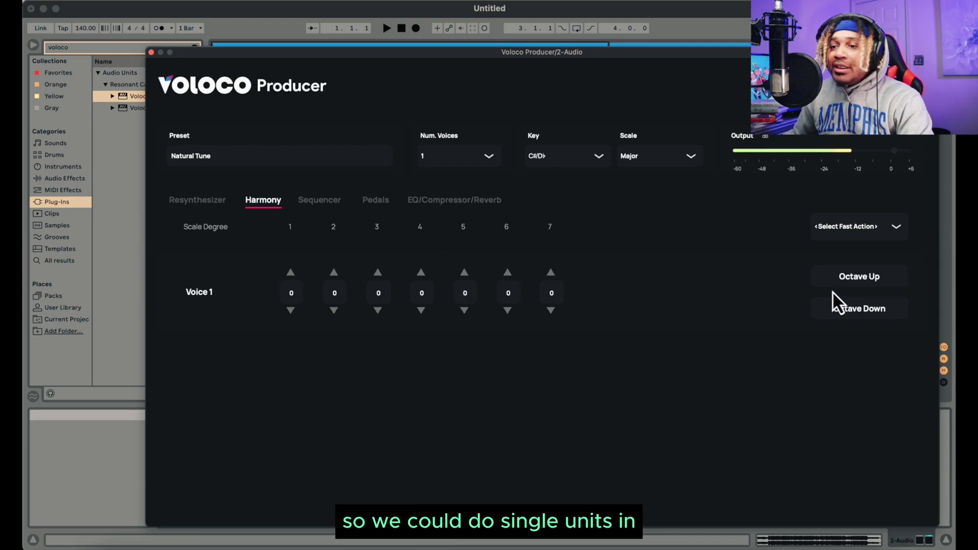
Set Voice 1's harmony value for scale degree 4 to 1, and raise scale degree 2 by four steps
left_click(421, 273)
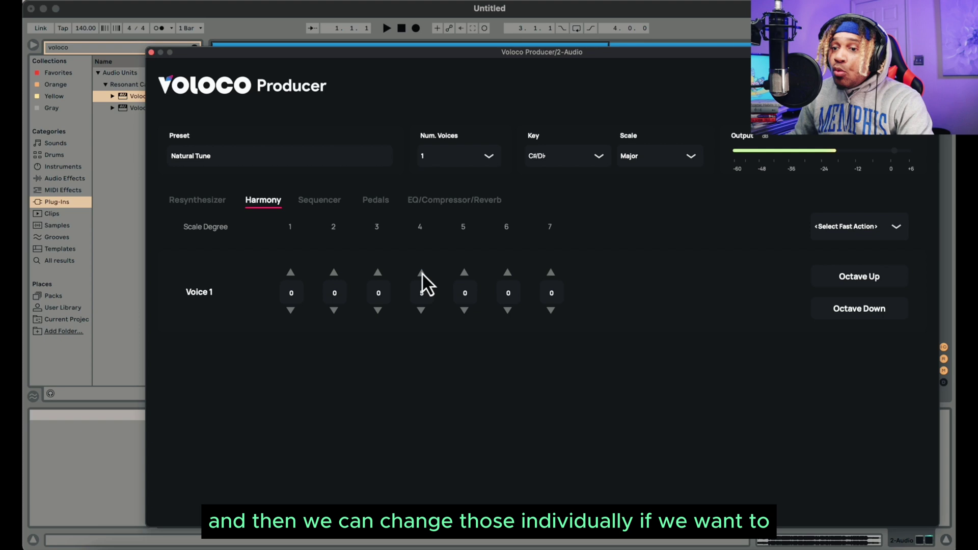
left_click(421, 310)
left_click(420, 311)
left_click(420, 311)
left_click(421, 310)
left_click(421, 310)
left_click(334, 273)
left_click(334, 273)
left_click(334, 273)
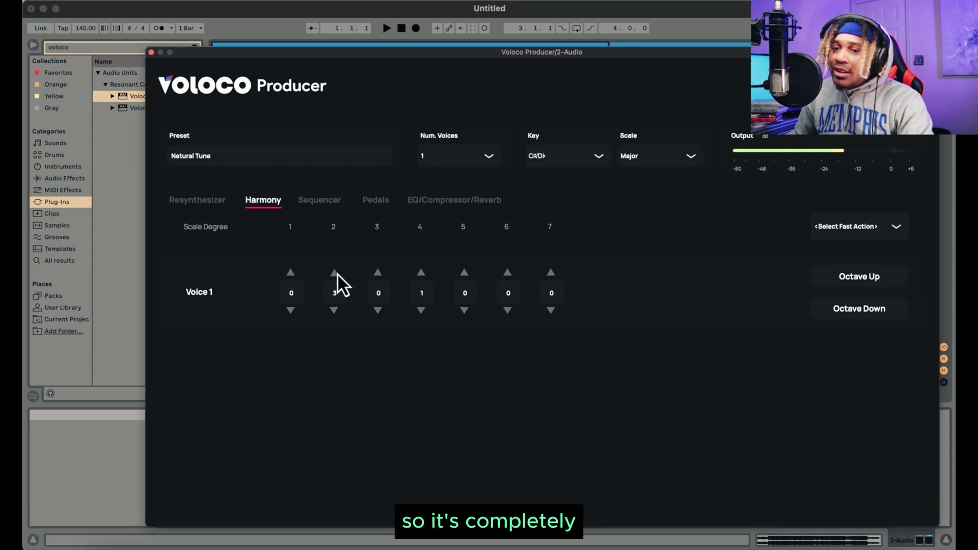
left_click(334, 273)
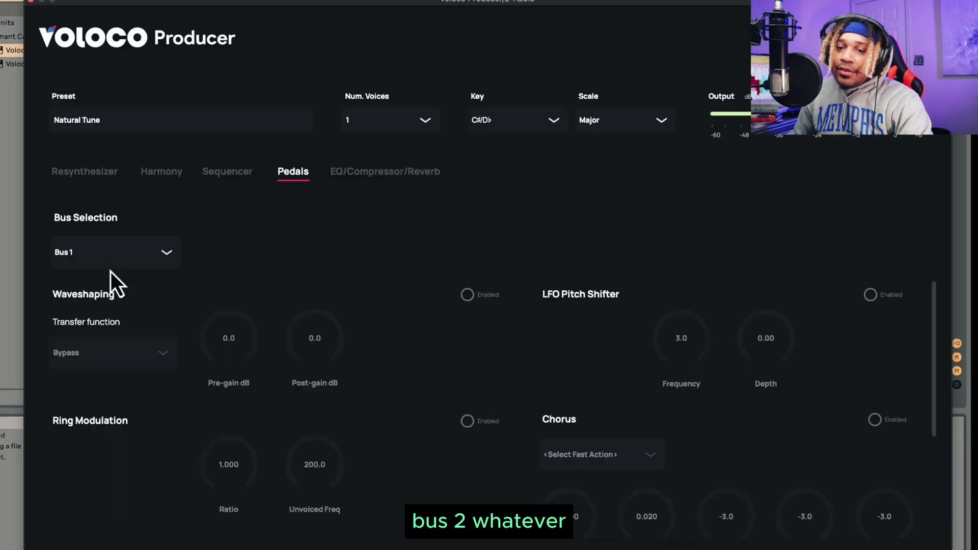
Look over the pedal effects available for Bus 1
scroll(238, 289, "down", 3)
scroll(256, 327, "up", 3)
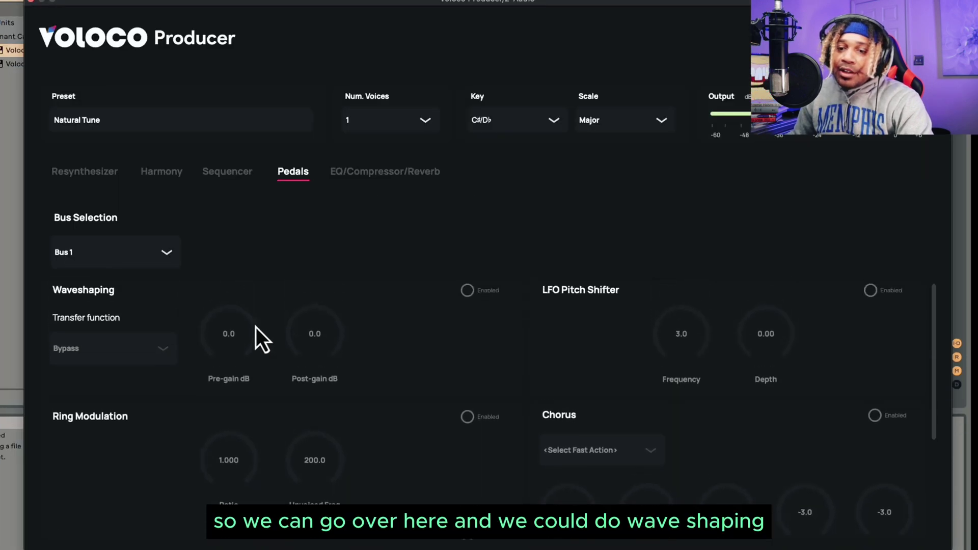
Examine Bus 1's waveshaping, ring modulation, LFO pitch shifter, chorus, sequenced gate and gain sections, checking the gate's steps against the Sequencer
scroll(571, 334, "down", 2)
scroll(573, 326, "up", 2)
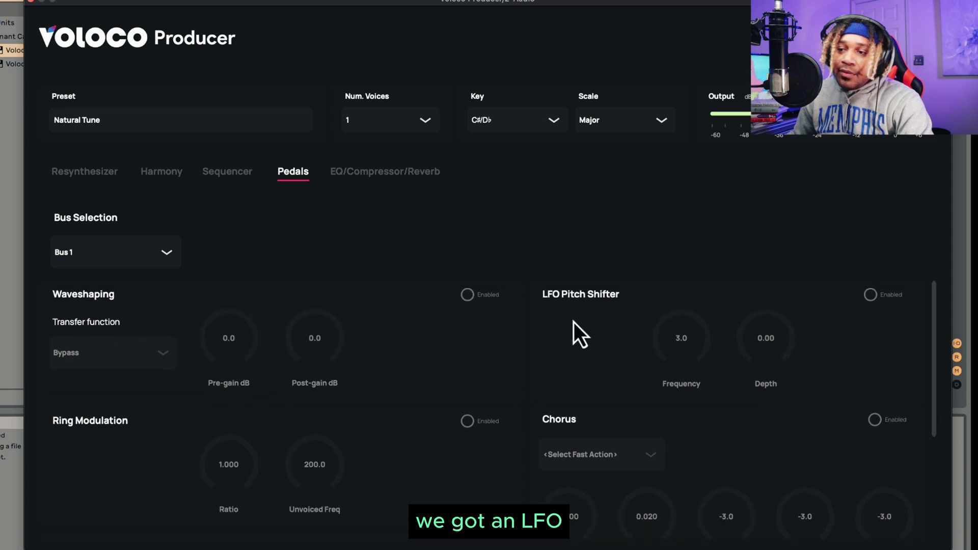
scroll(573, 332, "down", 5)
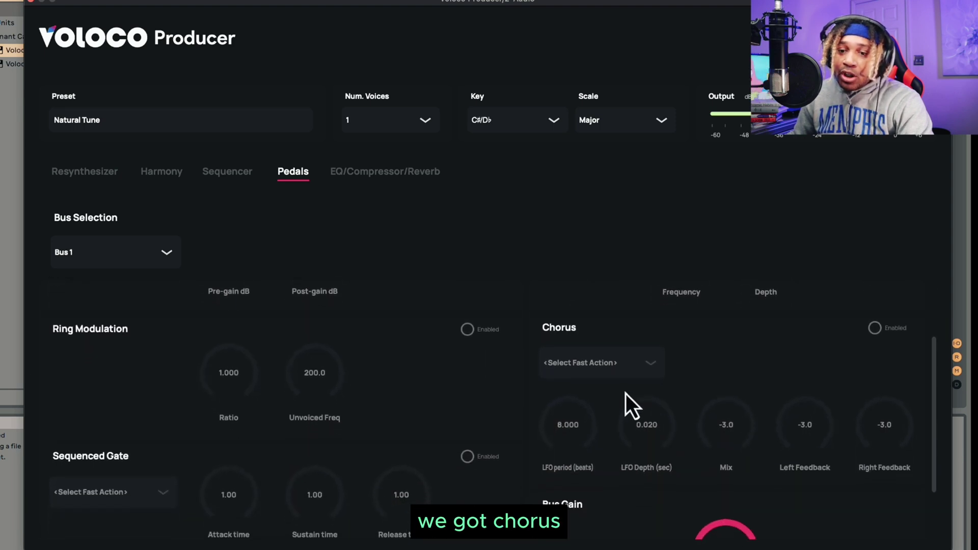
scroll(625, 406, "down", 4)
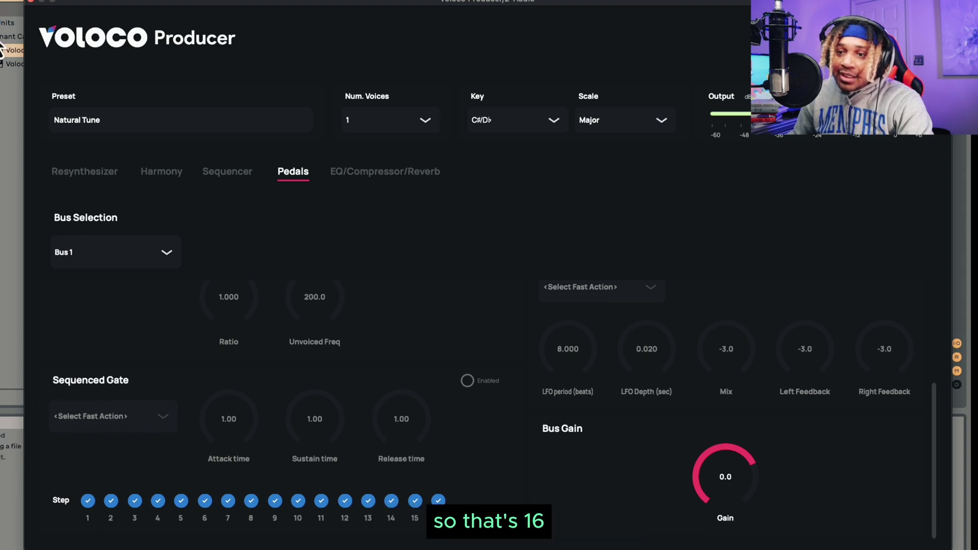
left_click(213, 174)
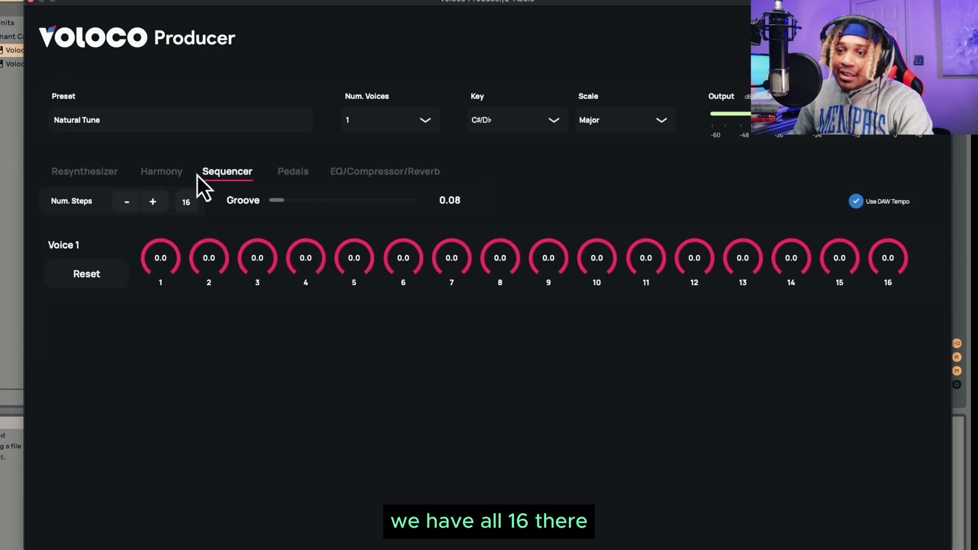
left_click(298, 176)
scroll(451, 407, "down", 3)
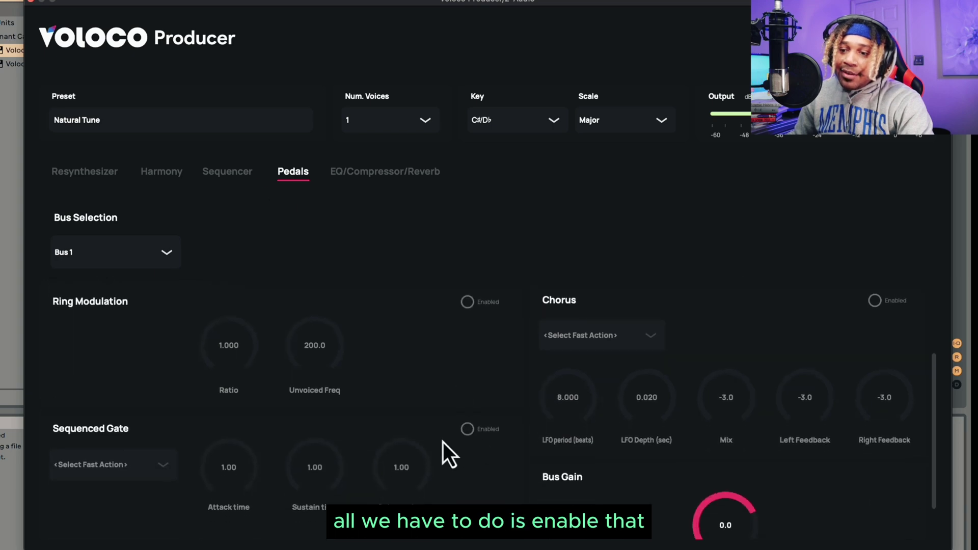
scroll(629, 489, "down", 2)
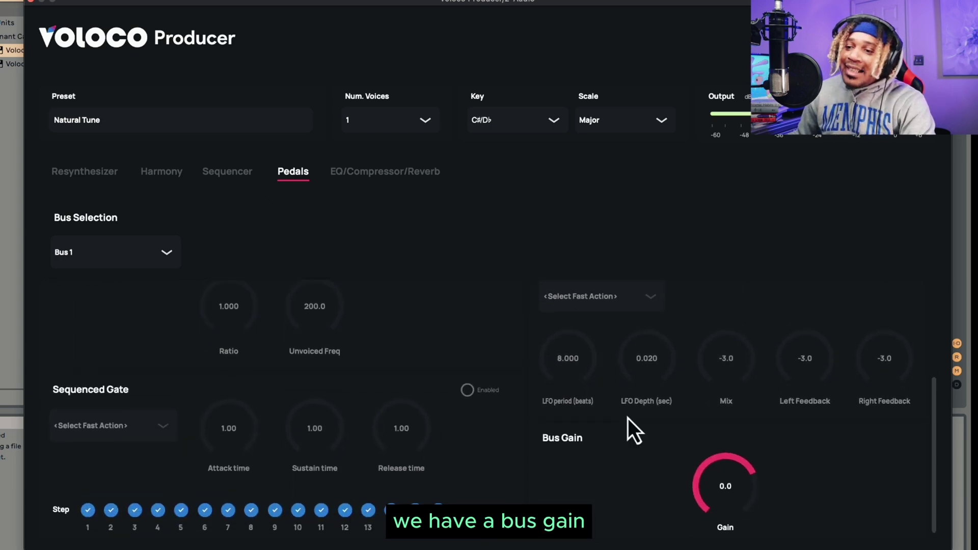
scroll(627, 417, "up", 2)
scroll(628, 418, "up", 3)
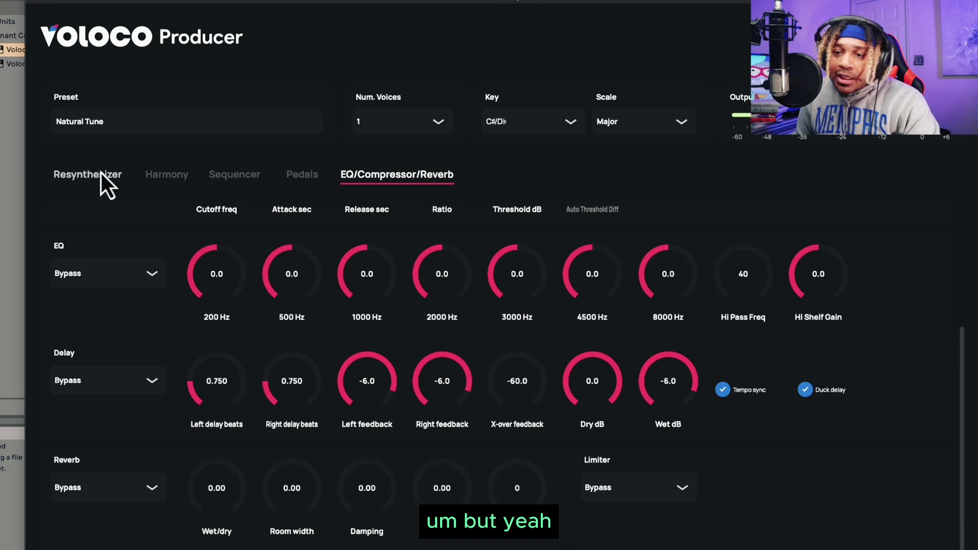
Set Voice 1's resynthesizer type to Vocoder and apply a Harmonic EQ fast action that lowers the odd-numbered harmonics
left_click(101, 177)
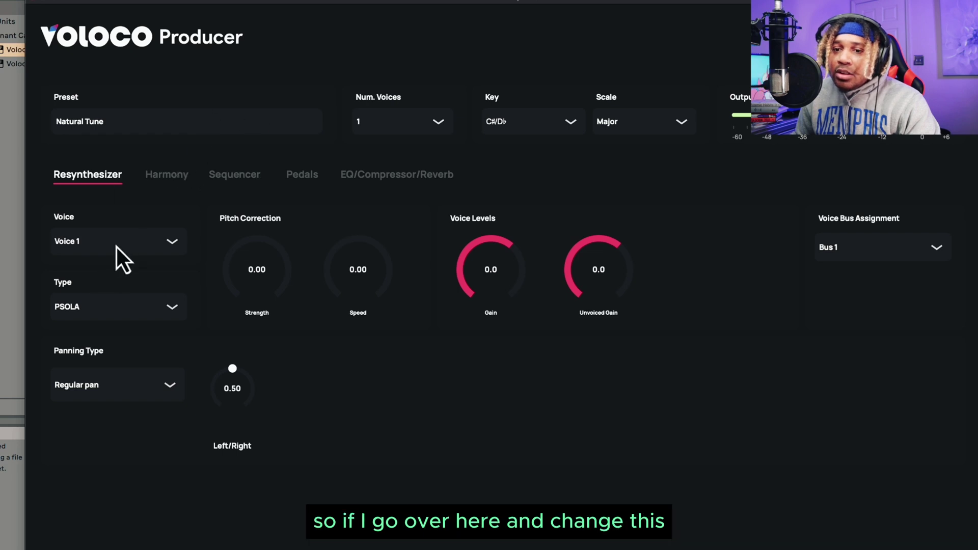
left_click(113, 311)
left_click(100, 365)
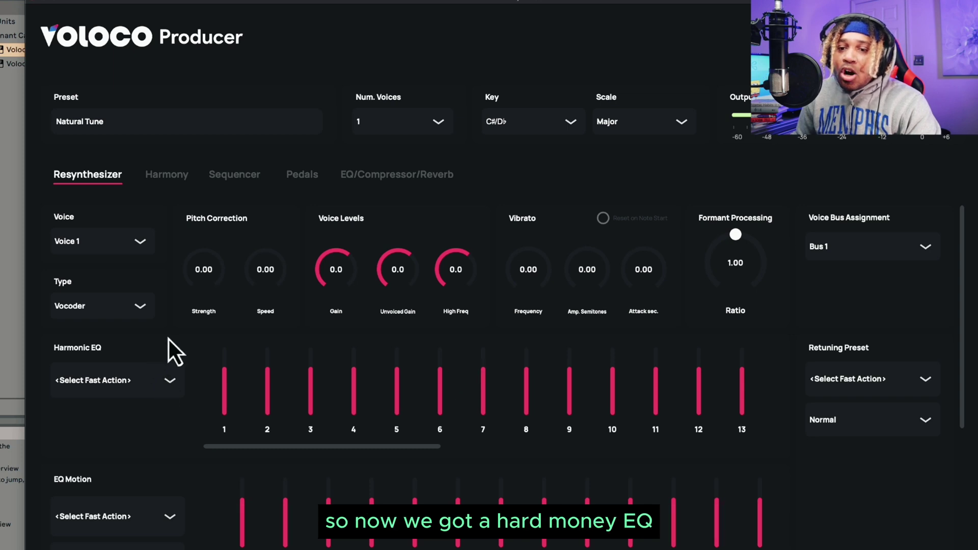
scroll(169, 339, "down", 3)
scroll(164, 298, "up", 3)
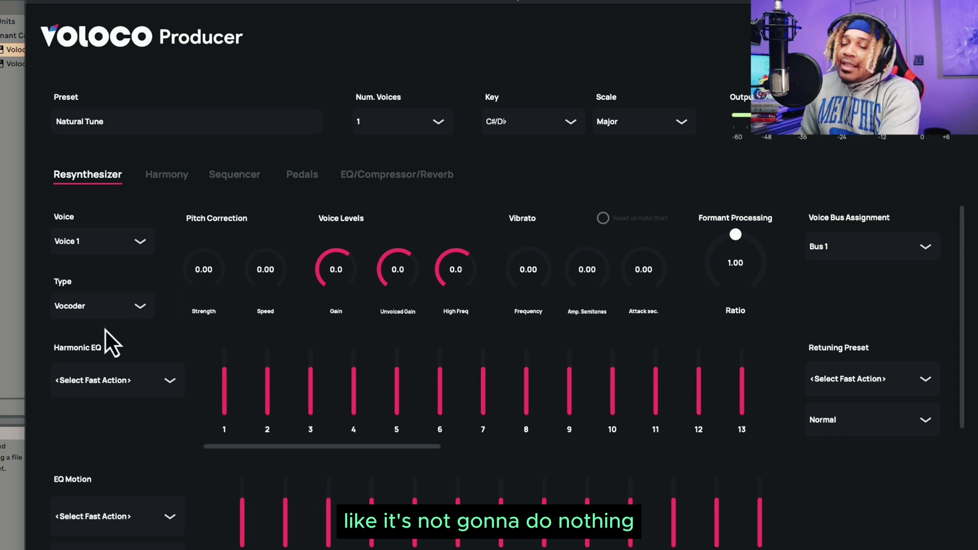
left_click(91, 378)
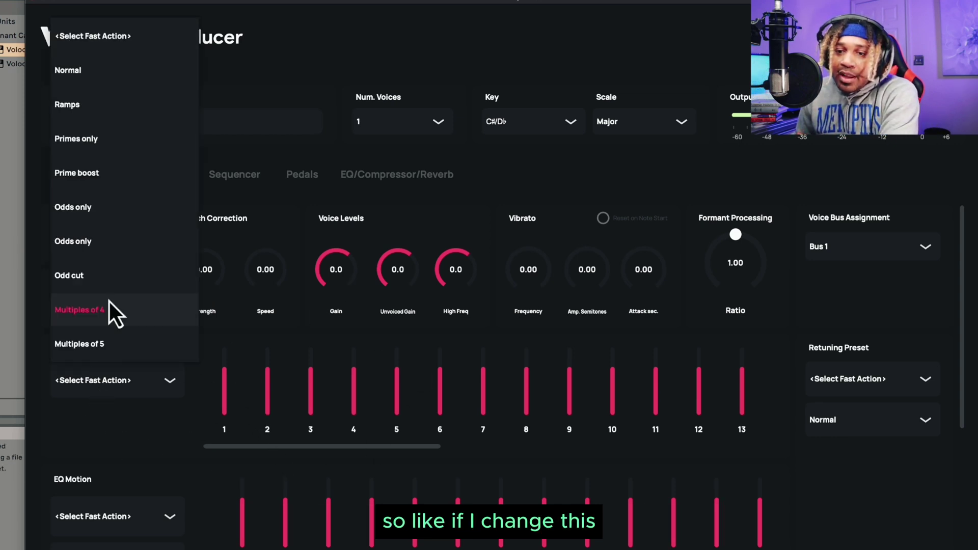
left_click(109, 308)
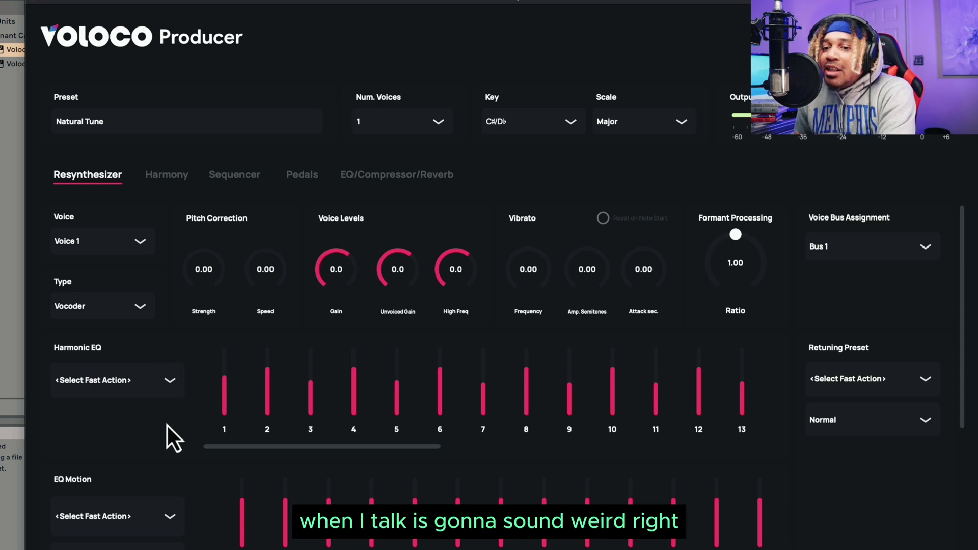
Try the Lava lamp and Flashy fast actions for EQ Motion, and replace them with Slow, ascending hills
scroll(166, 425, "down", 3)
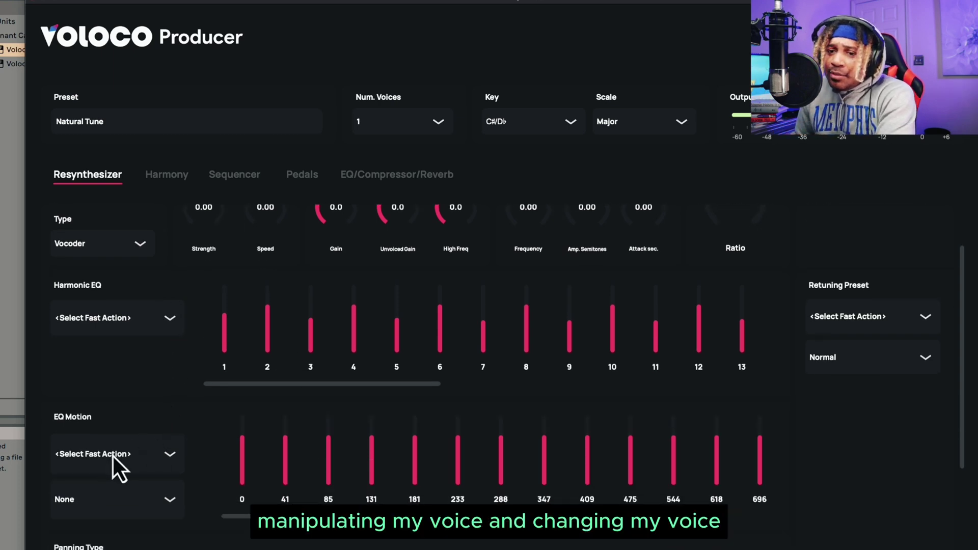
left_click(112, 456)
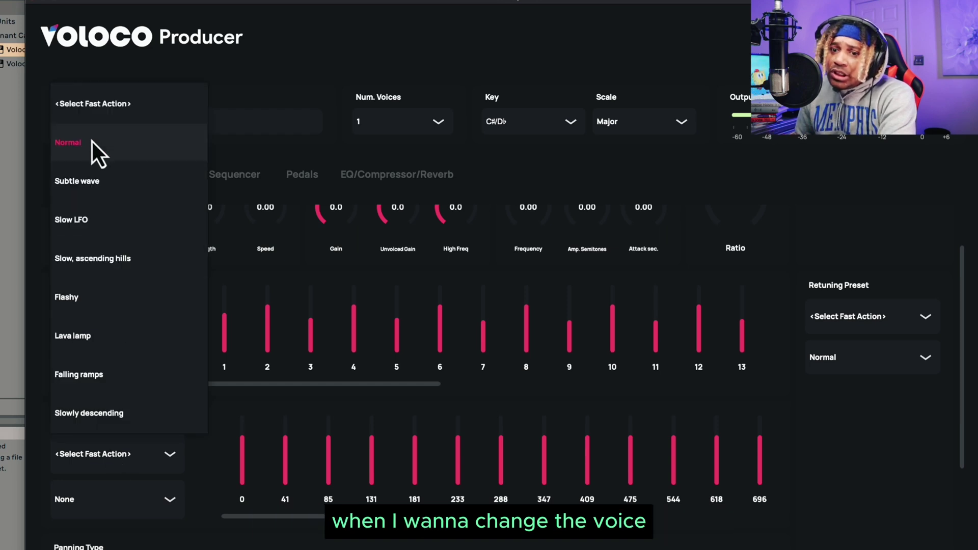
left_click(97, 333)
scroll(96, 328, "down", 1)
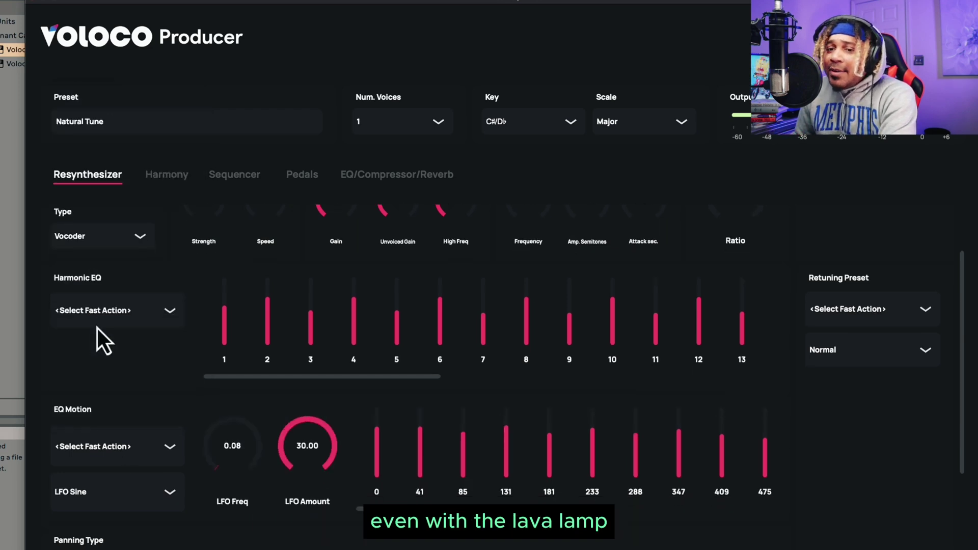
left_click(114, 448)
left_click(87, 287)
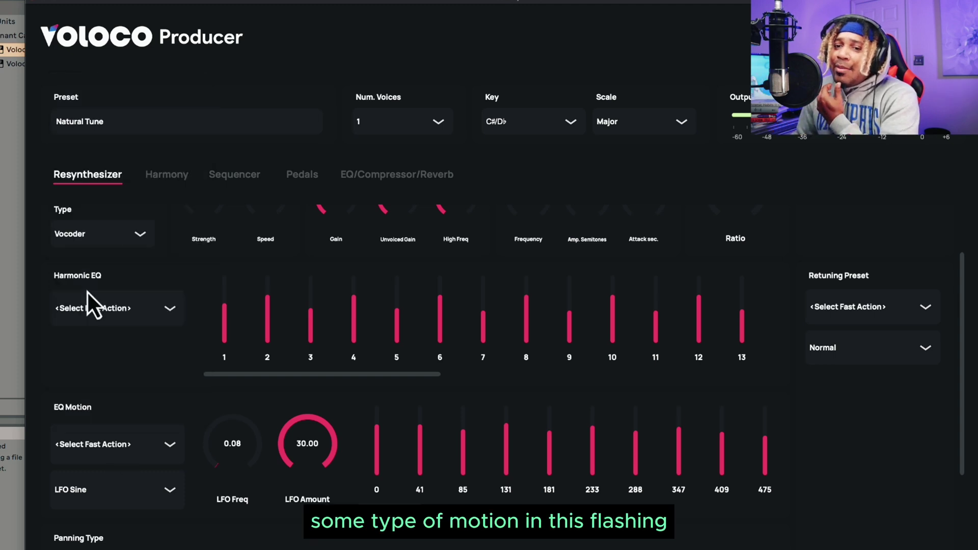
left_click(114, 449)
left_click(128, 250)
Apply the A little wider fast action to Voice 1's panning
scroll(176, 395, "down", 5)
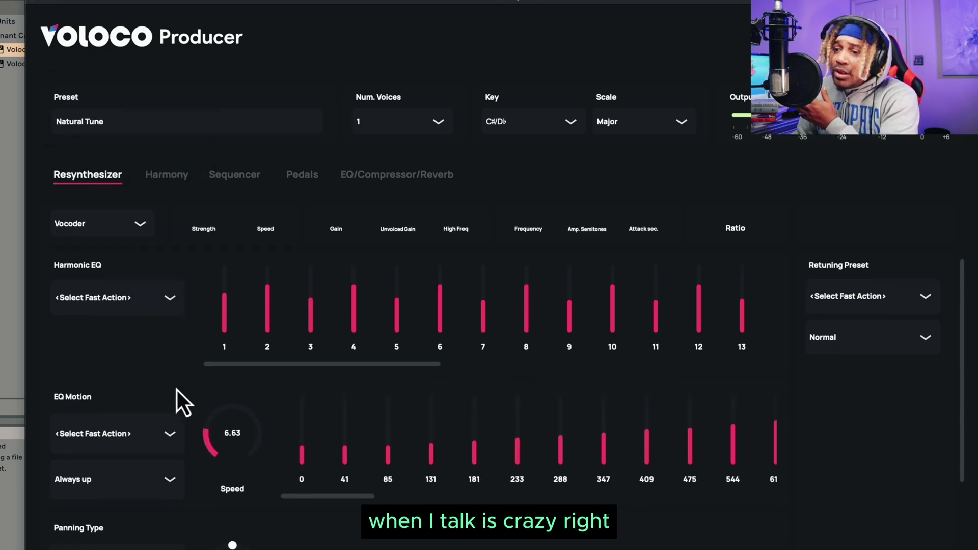
left_click(136, 472)
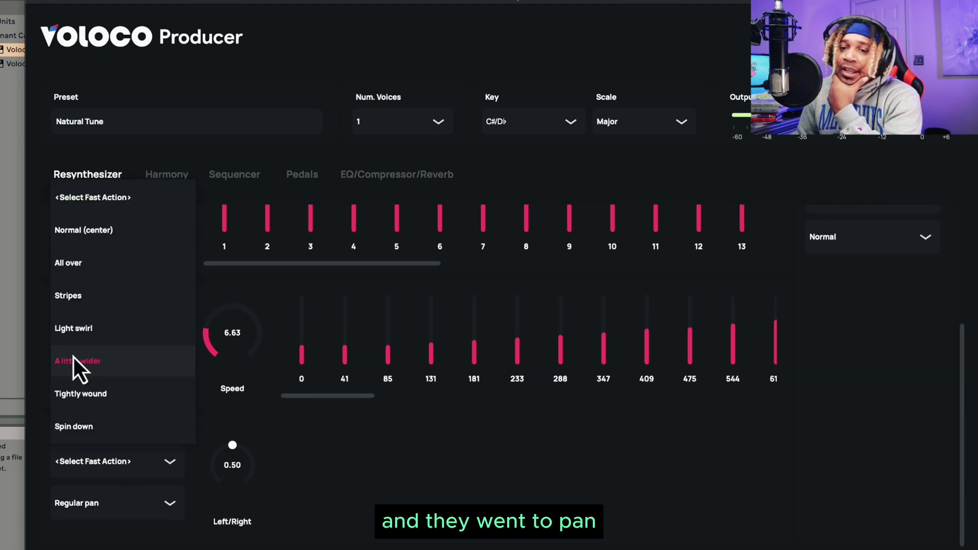
left_click(75, 353)
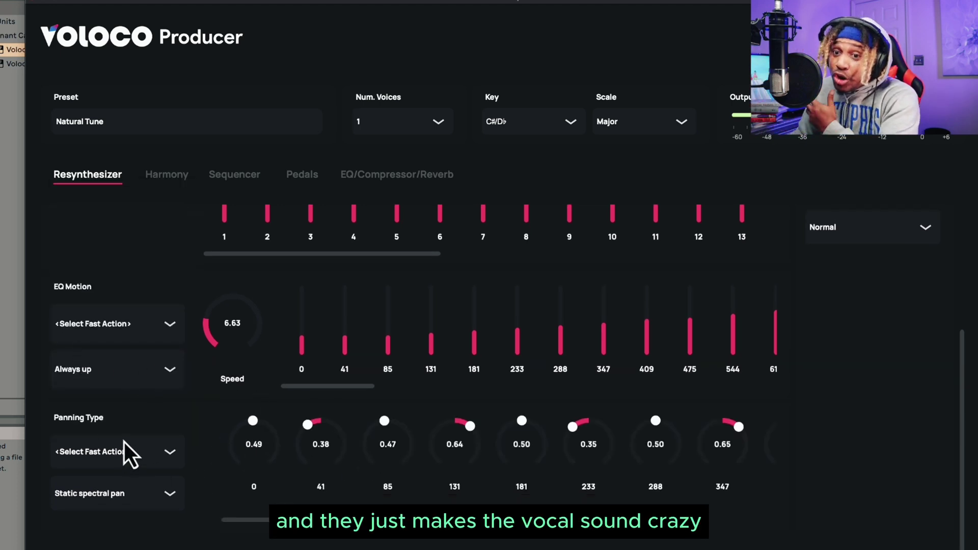
Try Voice 1's formant ratio at 2.00 and 1.53, and bring it down to 1.02
scroll(124, 442, "up", 9)
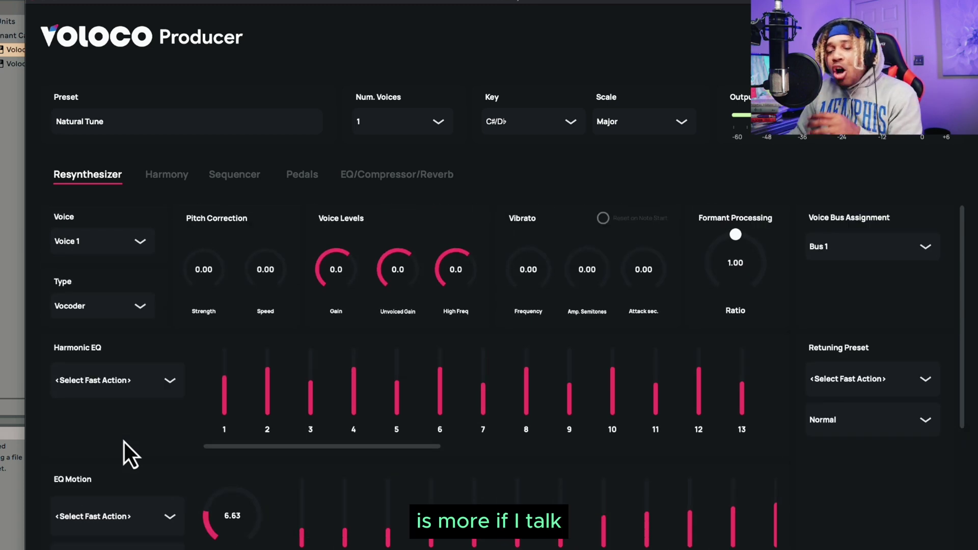
scroll(283, 391, "right", 1)
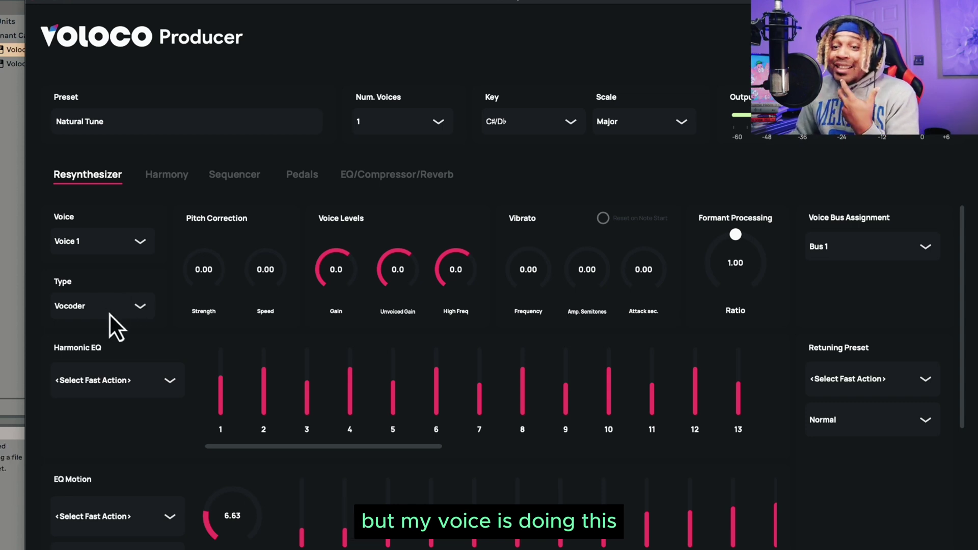
scroll(110, 315, "down", 3)
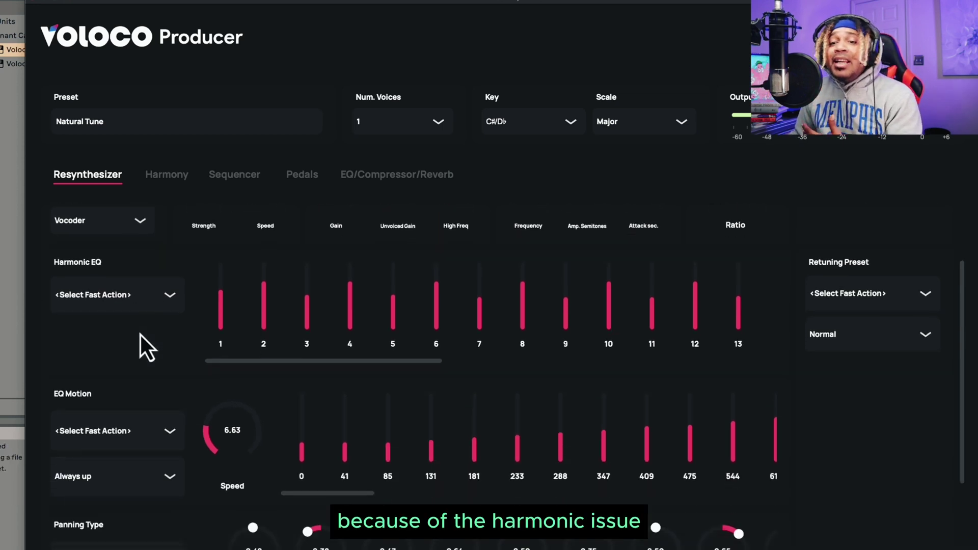
scroll(137, 365, "up", 3)
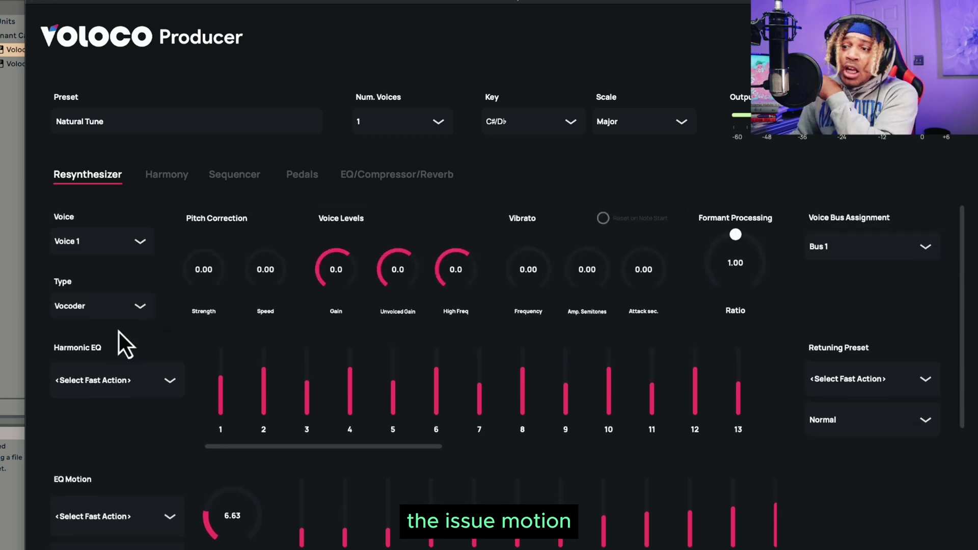
left_click_drag(736, 237, 755, 281)
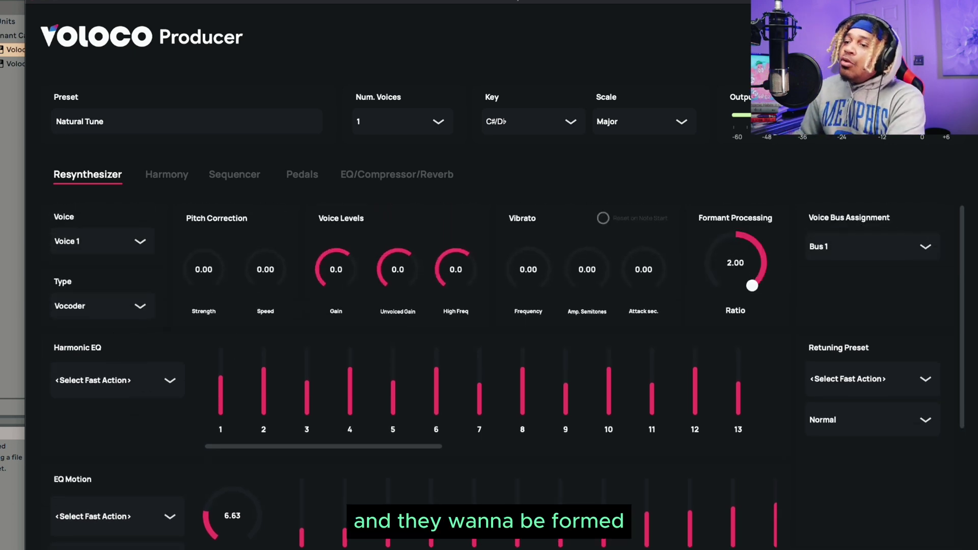
left_click_drag(769, 178, 769, 207)
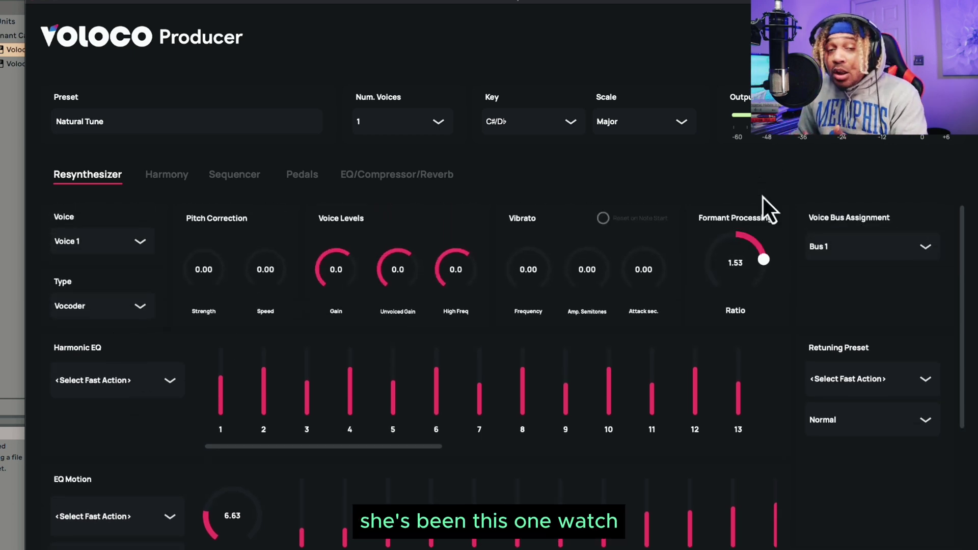
left_click_drag(739, 297, 738, 325)
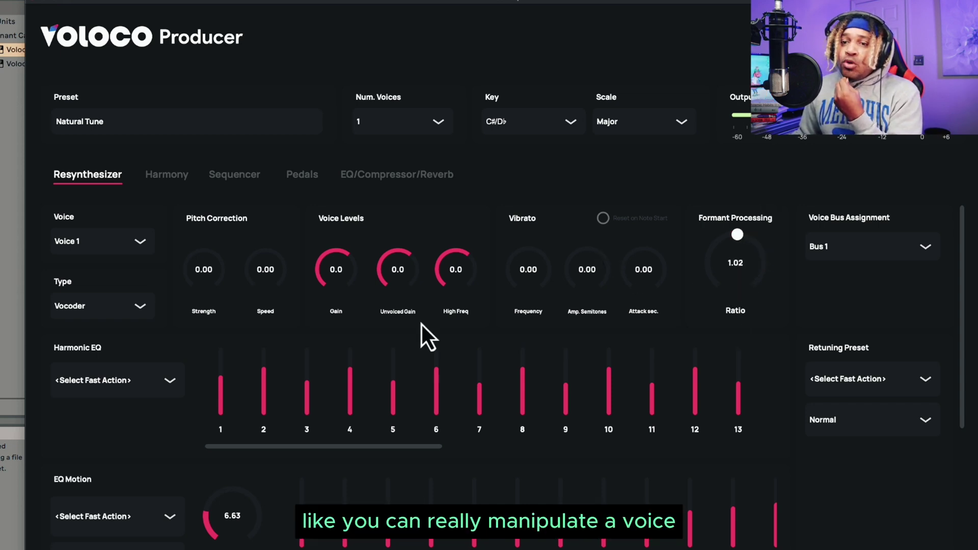
left_click(183, 126)
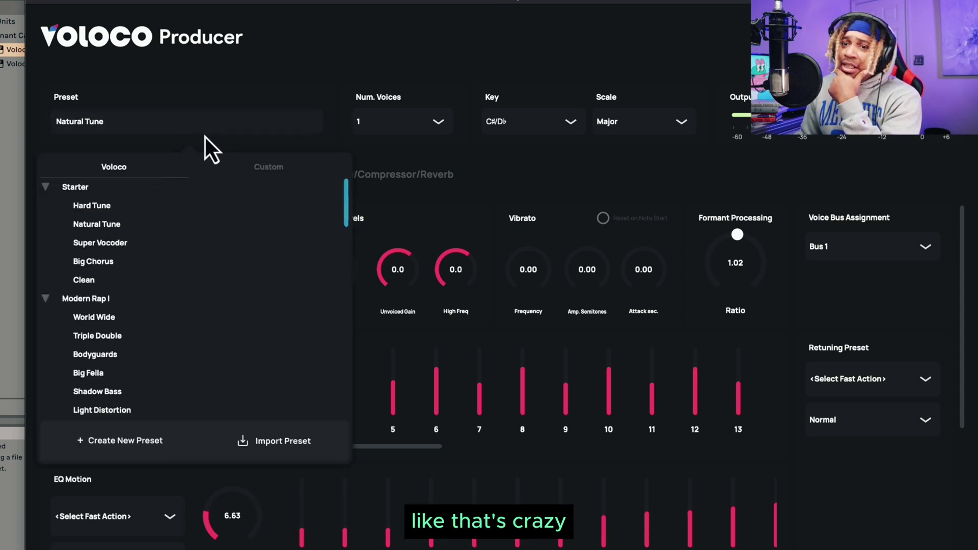
left_click(199, 81)
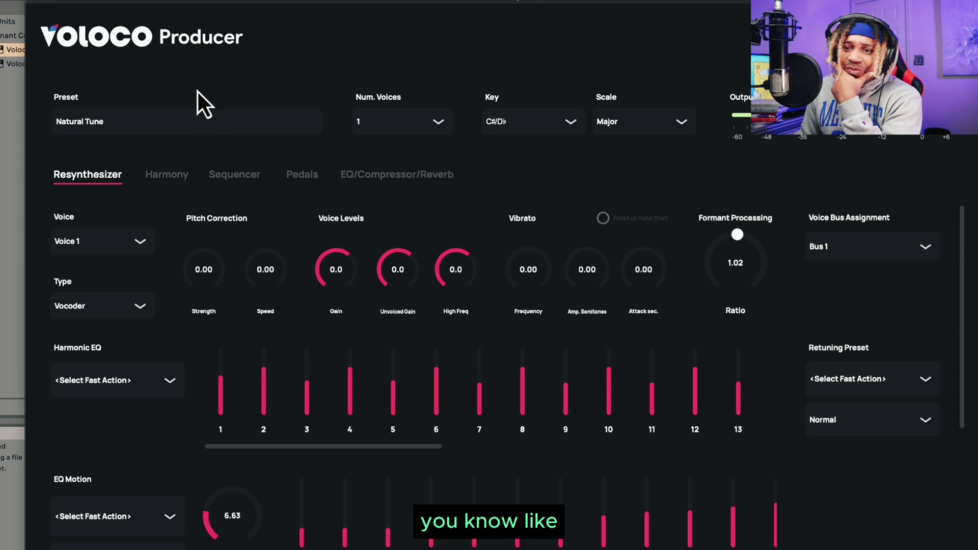
left_click(117, 243)
left_click(120, 262)
Set Voice 1's type to No Pitch Correction and reset its panning with the Normal (center) fast action
left_click(109, 305)
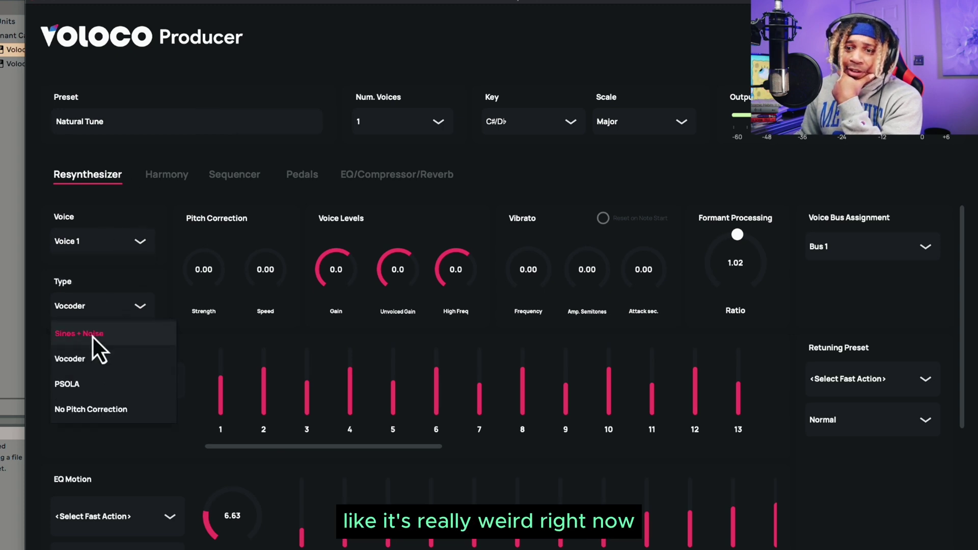
left_click(79, 404)
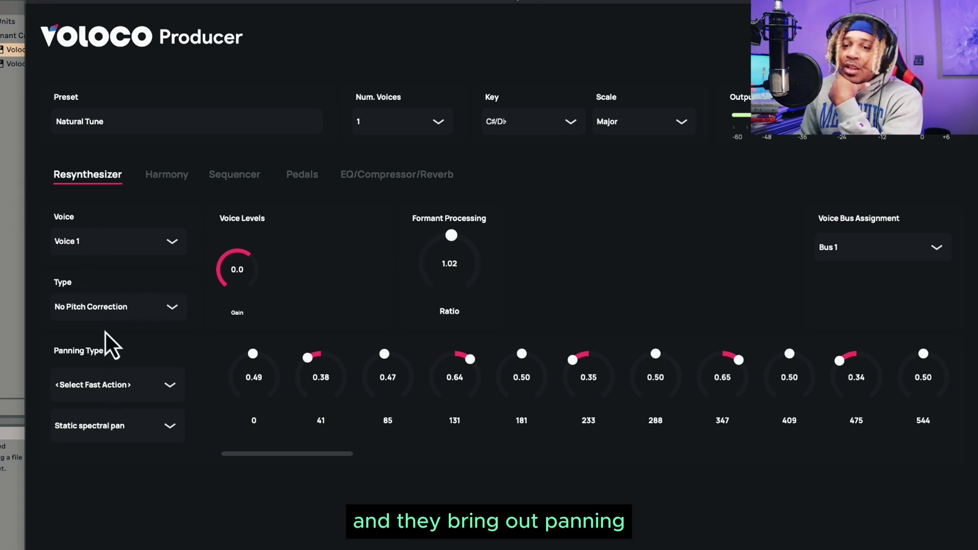
left_click(100, 385)
left_click(107, 152)
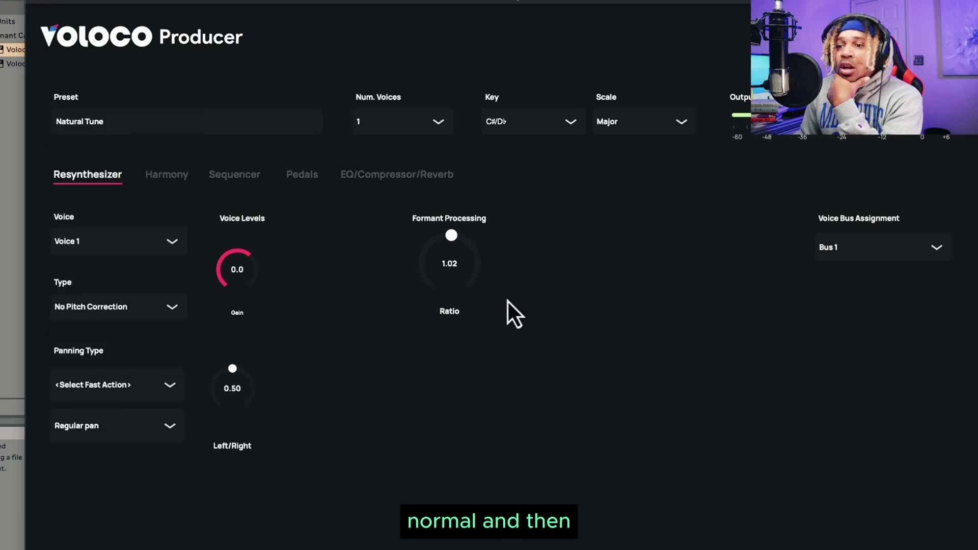
Try Voice 1's formant ratio at 1.33 and gain at -6.5, and settle on a gain of 6.5 and a ratio of 1.01
left_click_drag(450, 281, 440, 213)
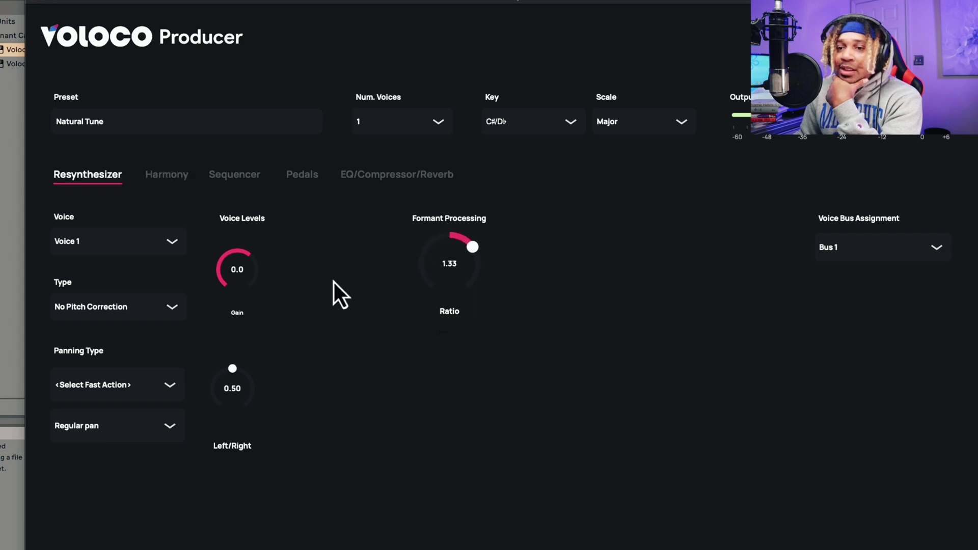
left_click_drag(240, 230, 241, 296)
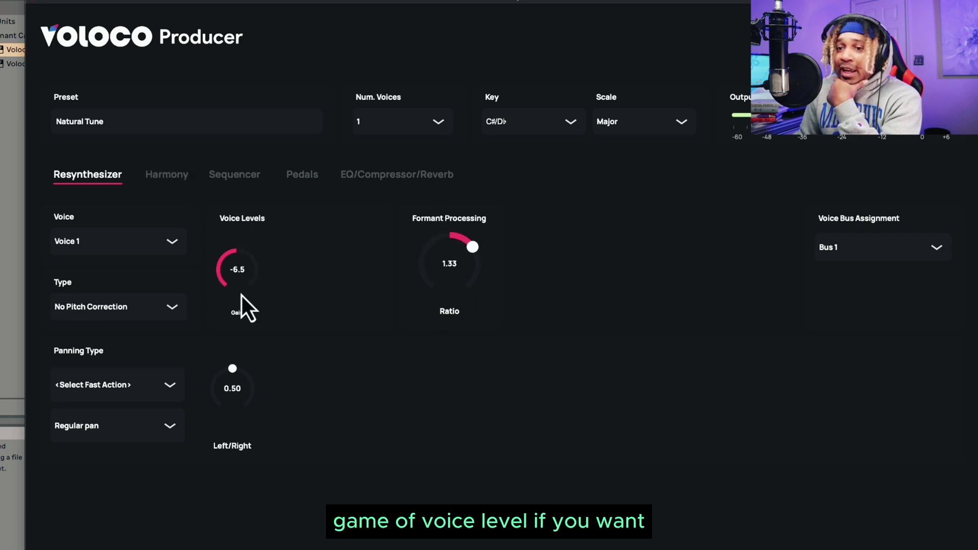
left_click_drag(238, 246, 237, 231)
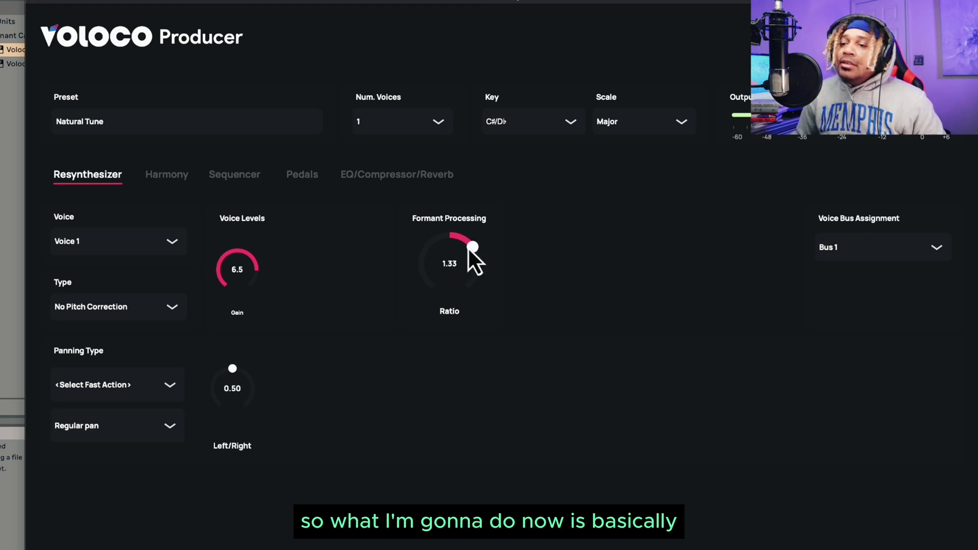
left_click_drag(445, 224, 463, 310)
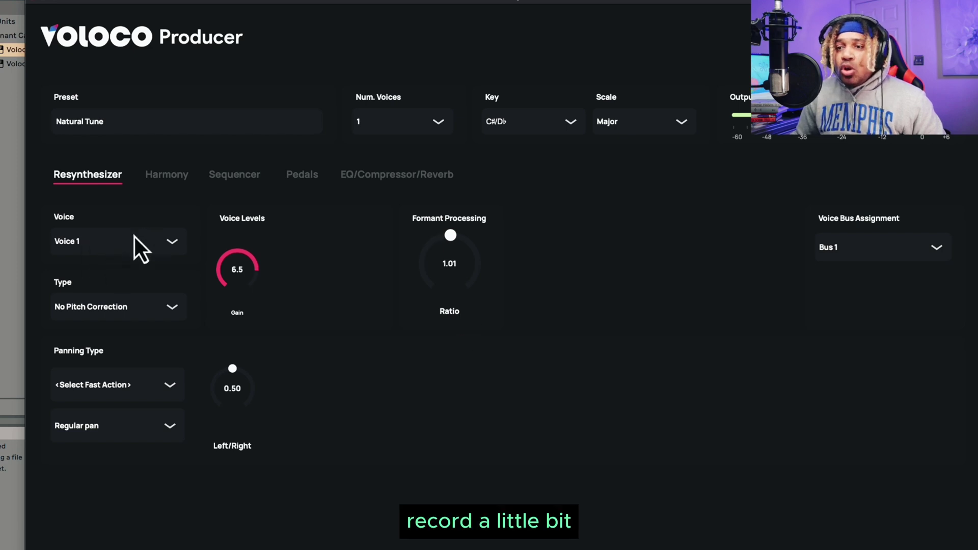
Set Voice 1's type to PSOLA and raise both the pitch correction strength and speed to 1.00
left_click(102, 306)
left_click(97, 395)
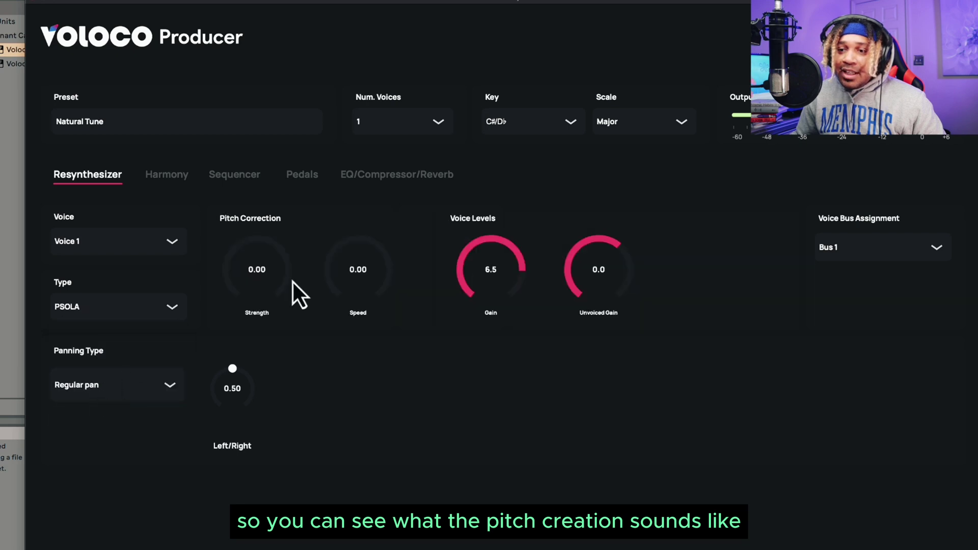
left_click_drag(300, 294, 277, 81)
left_click_drag(358, 275, 298, 4)
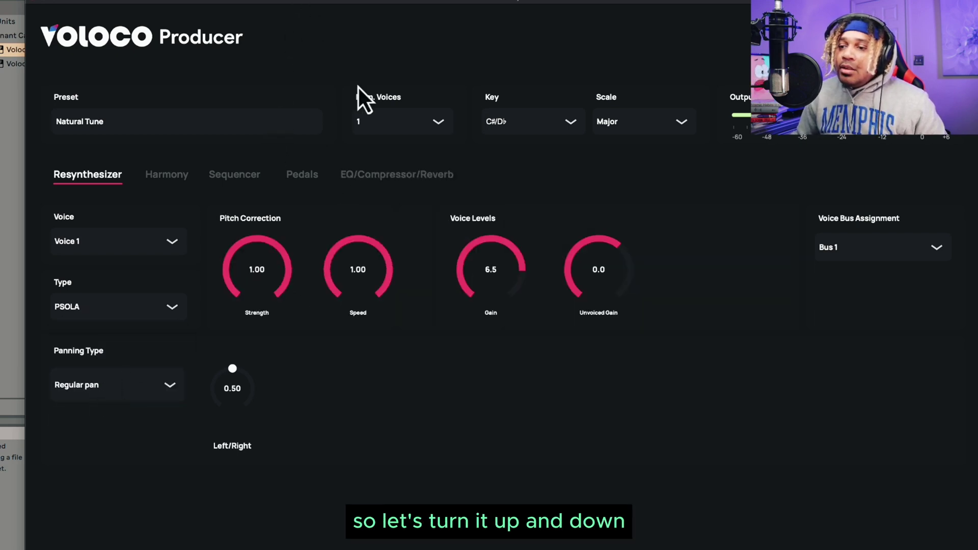
Show the EQ, compressor and reverb settings and set the scale to Minor
left_click(412, 177)
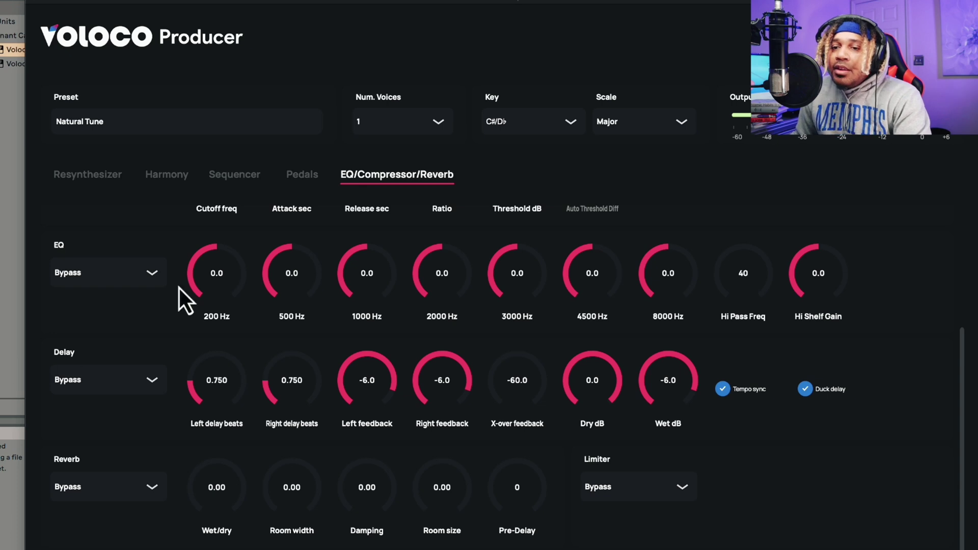
left_click(608, 124)
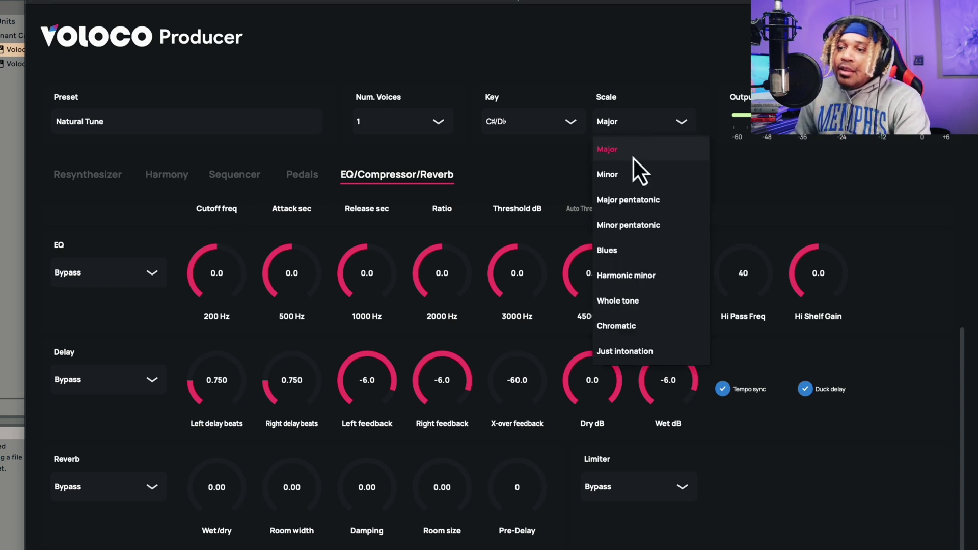
left_click(635, 180)
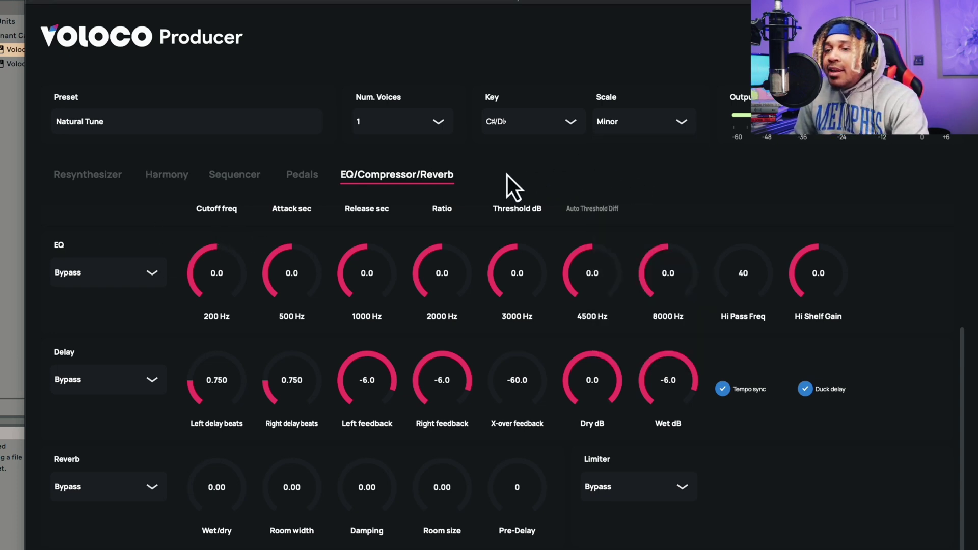
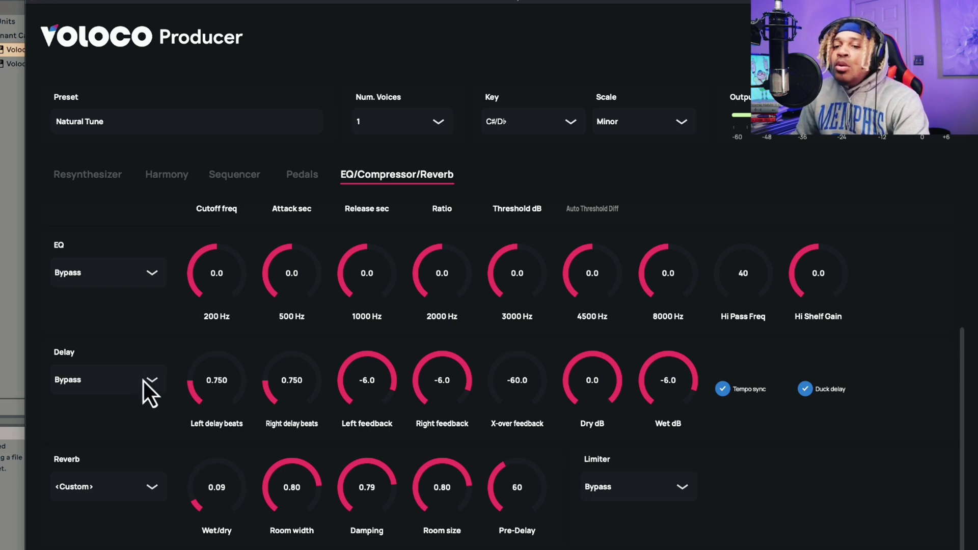
Try the Coin drop delay preset with duck delay enabled and the left and right delay beats at 1.500
left_click(145, 382)
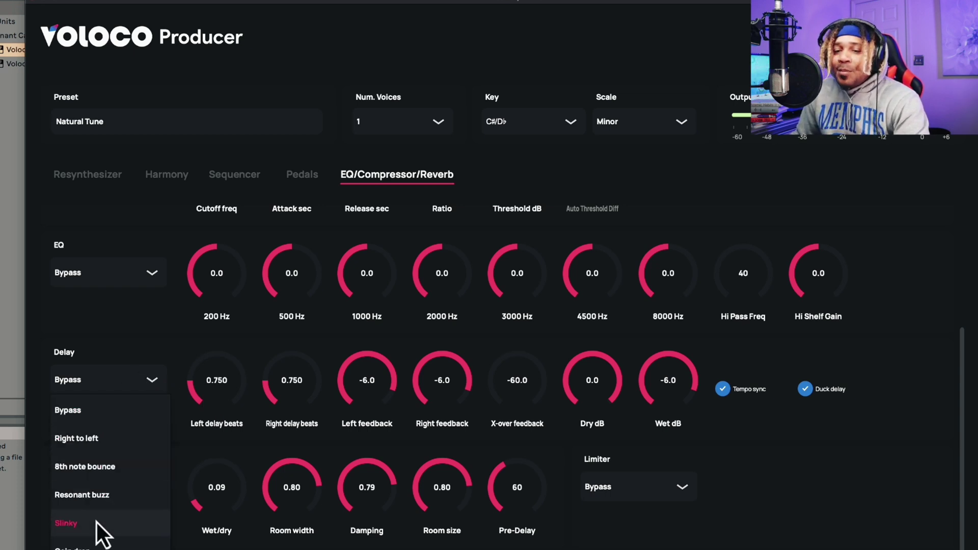
left_click(89, 547)
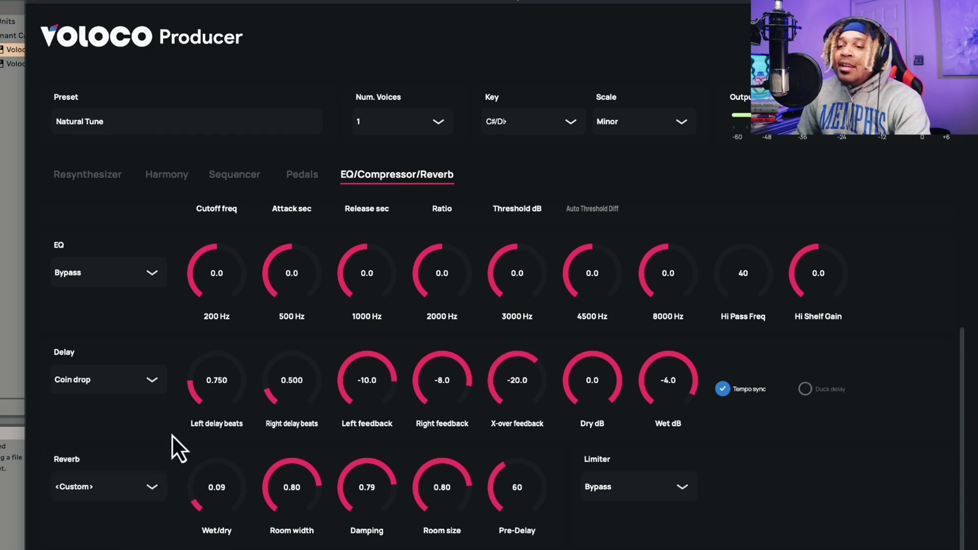
left_click(806, 390)
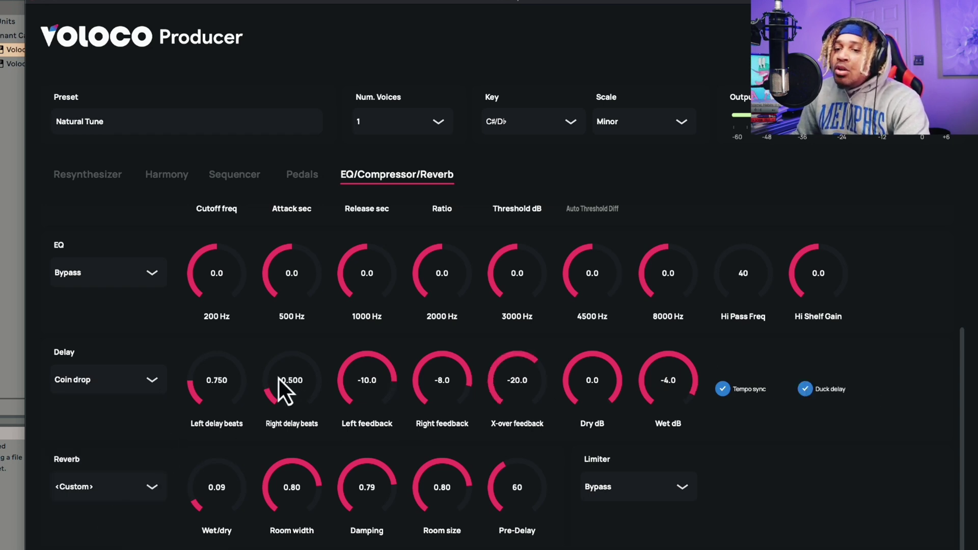
left_click_drag(205, 382, 204, 351)
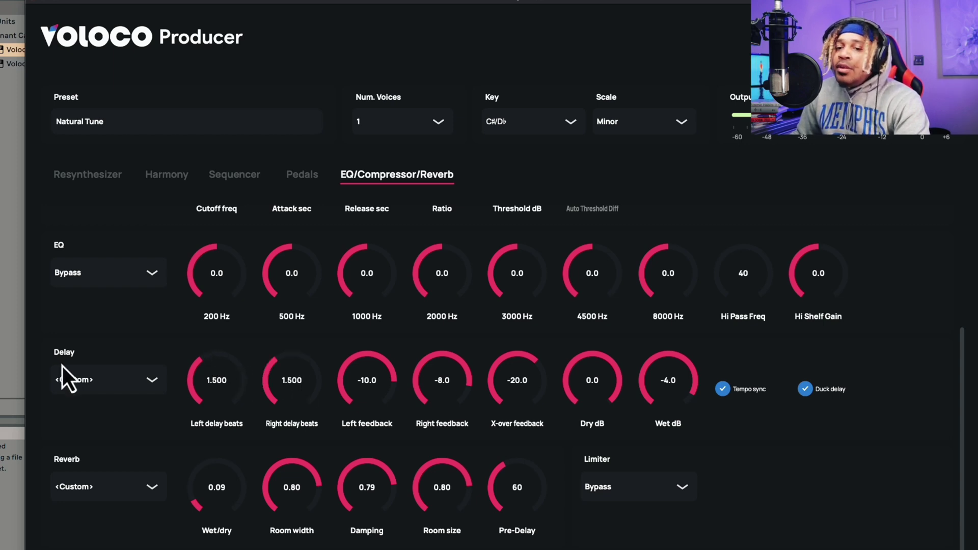
Try the delay with X-over feedback at -36.0, dry level at 1.0 dB and wet level at -14.0 dB
left_click_drag(514, 386, 513, 434)
left_click_drag(655, 389, 661, 365)
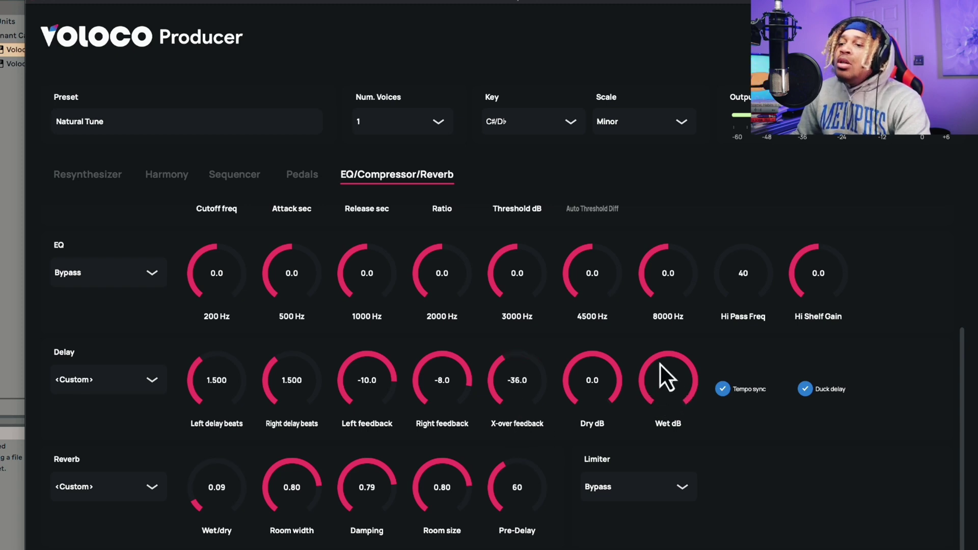
left_click_drag(599, 376, 589, 341)
left_click_drag(663, 380, 647, 418)
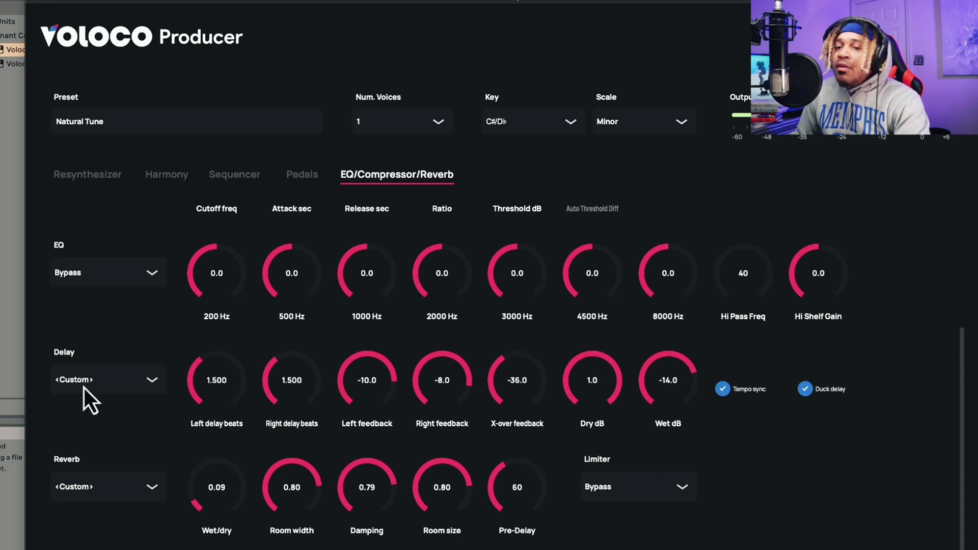
Apply the Right to left delay preset with both delay beats at 2.000, and set the reverb's wet/dry to 0.14
left_click(142, 381)
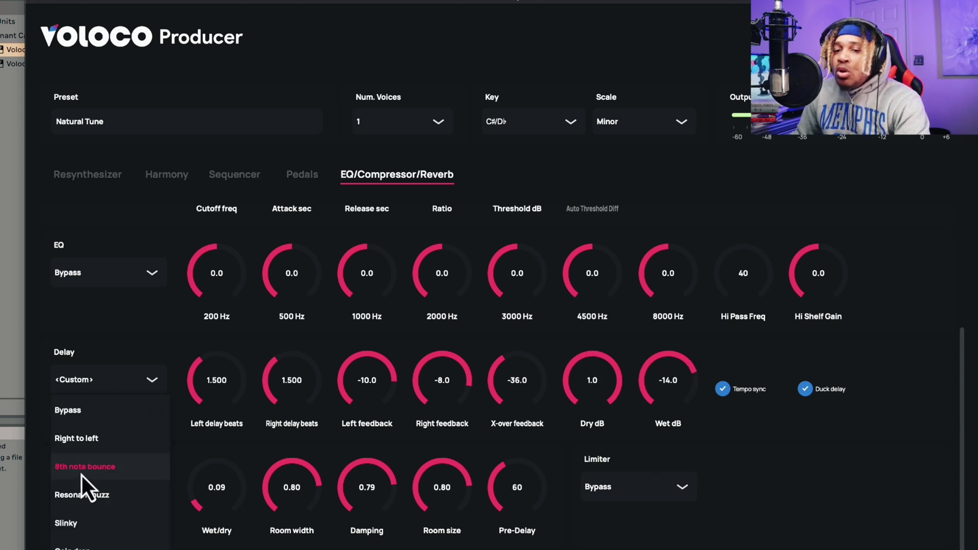
left_click(98, 439)
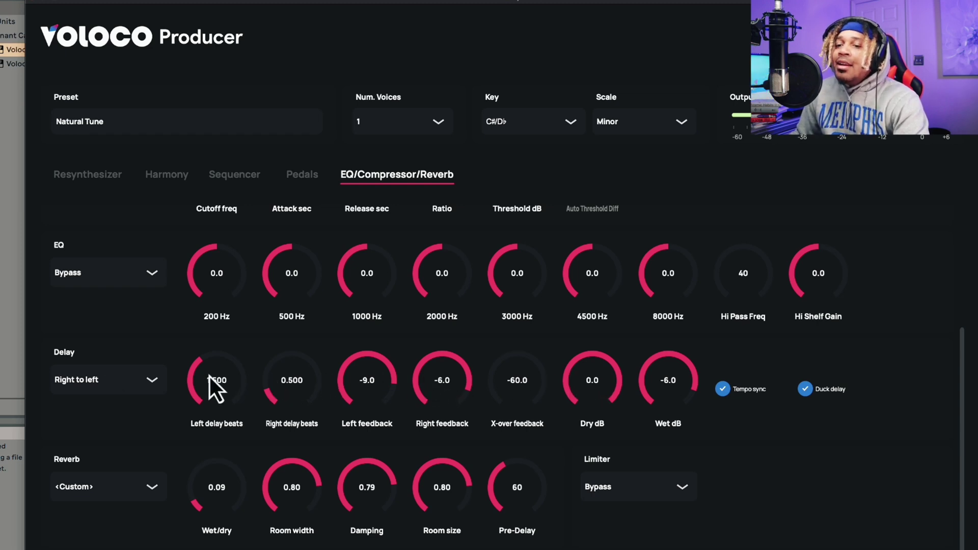
left_click_drag(211, 387, 210, 366)
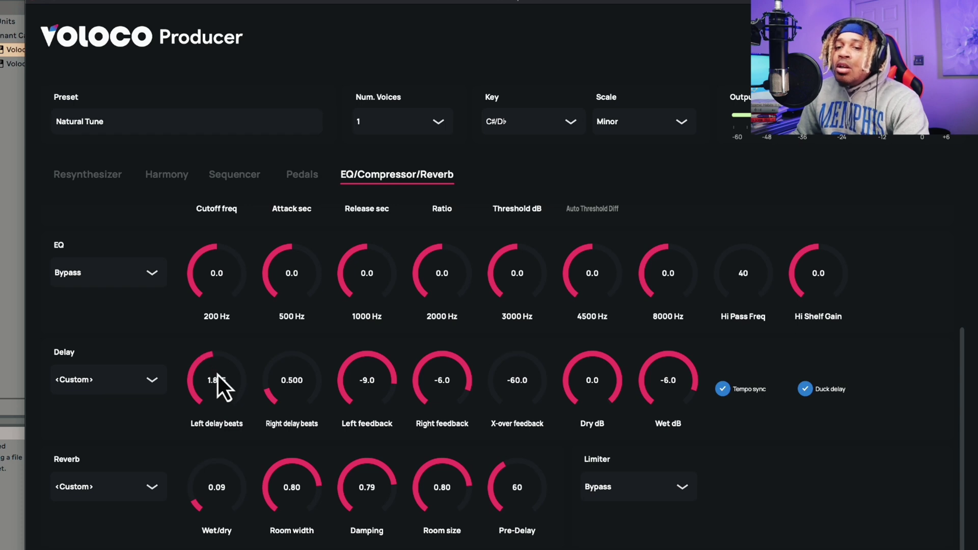
left_click_drag(296, 378, 286, 308)
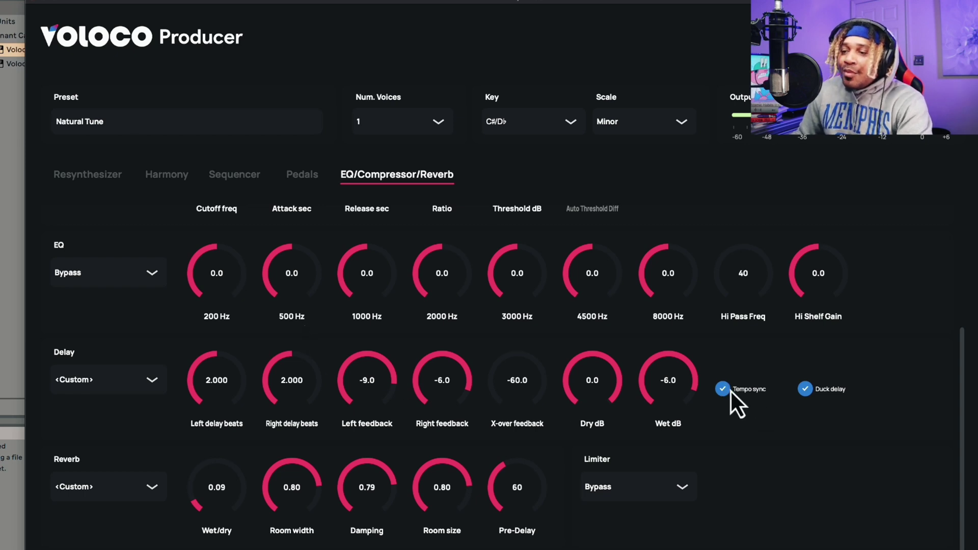
left_click_drag(227, 494, 224, 483)
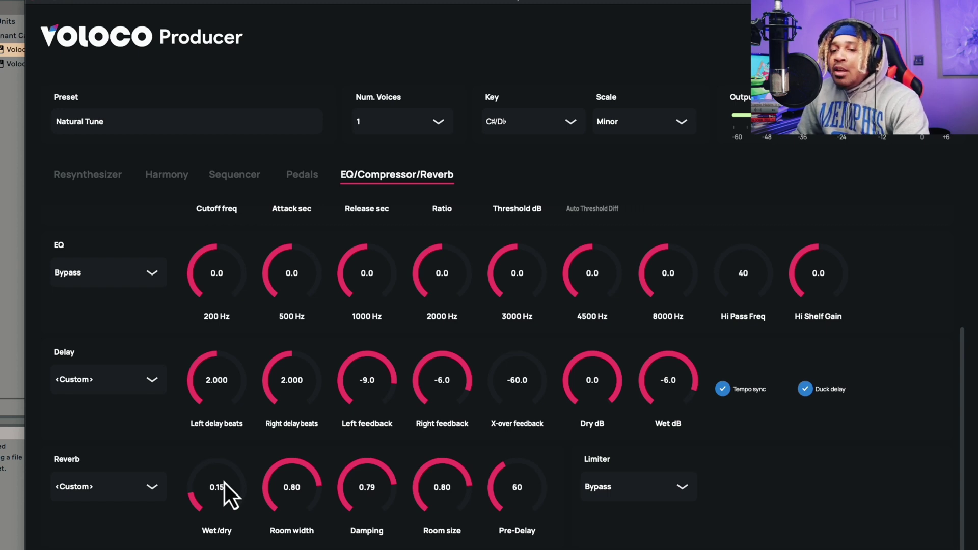
left_click_drag(225, 484, 225, 487)
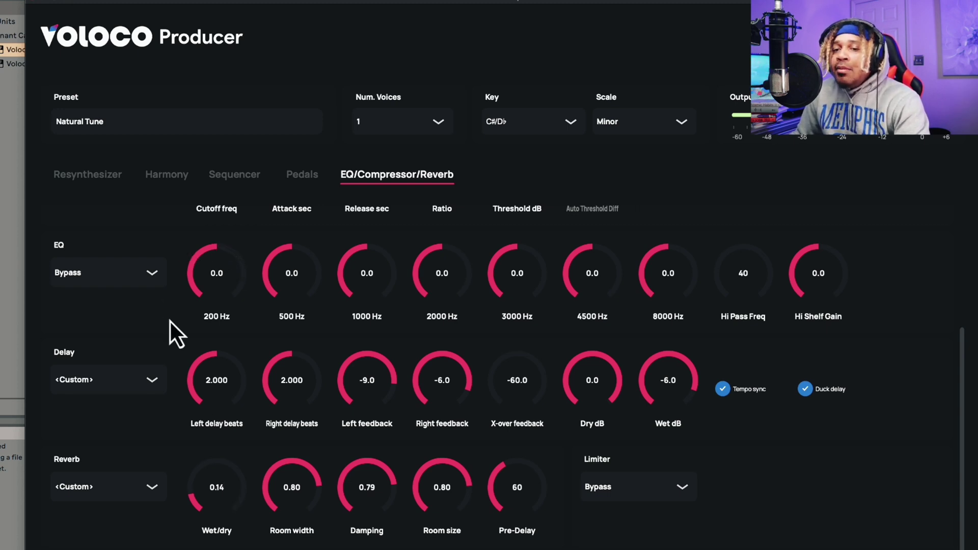
Enable the de-esser's auto threshold with its Auto preset, and apply the Vocal clarity EQ preset
scroll(171, 322, "up", 3)
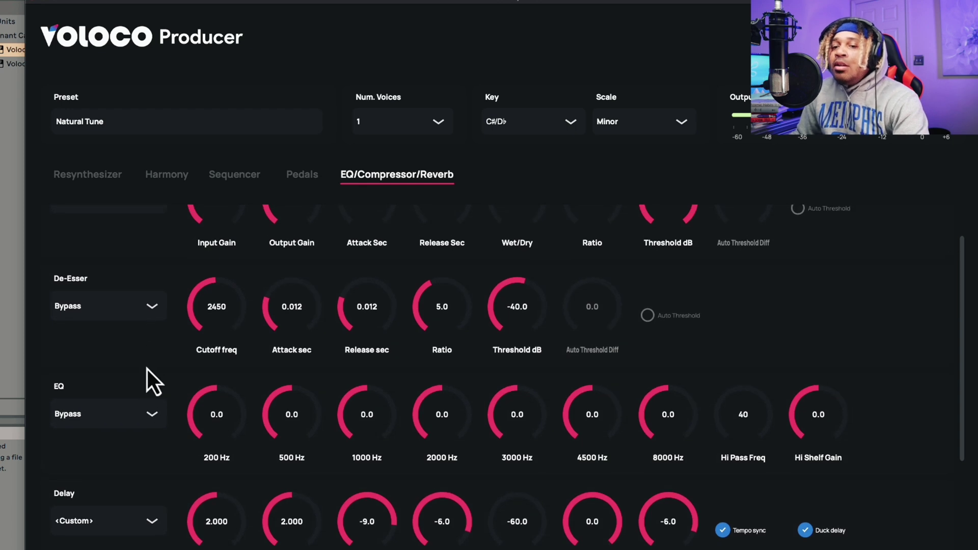
left_click(647, 316)
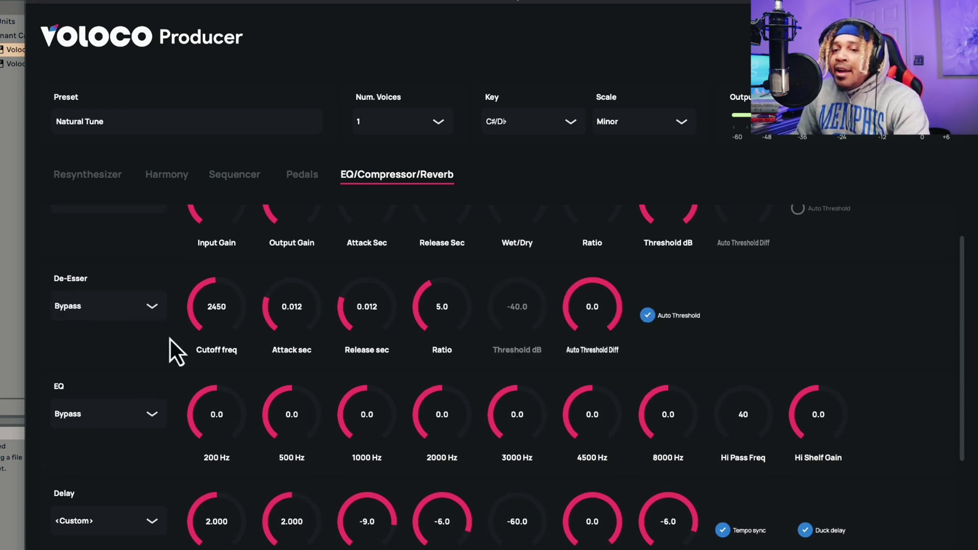
left_click(131, 313)
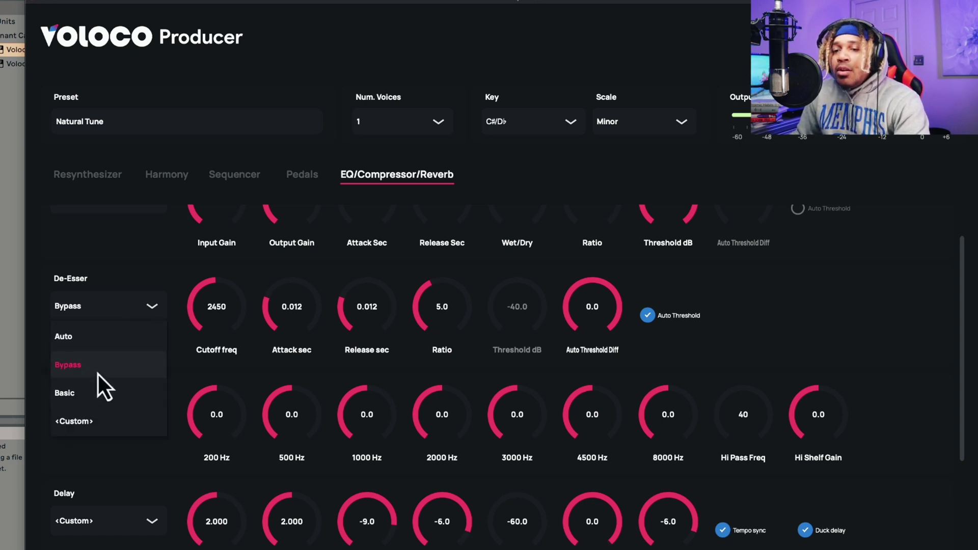
left_click(99, 345)
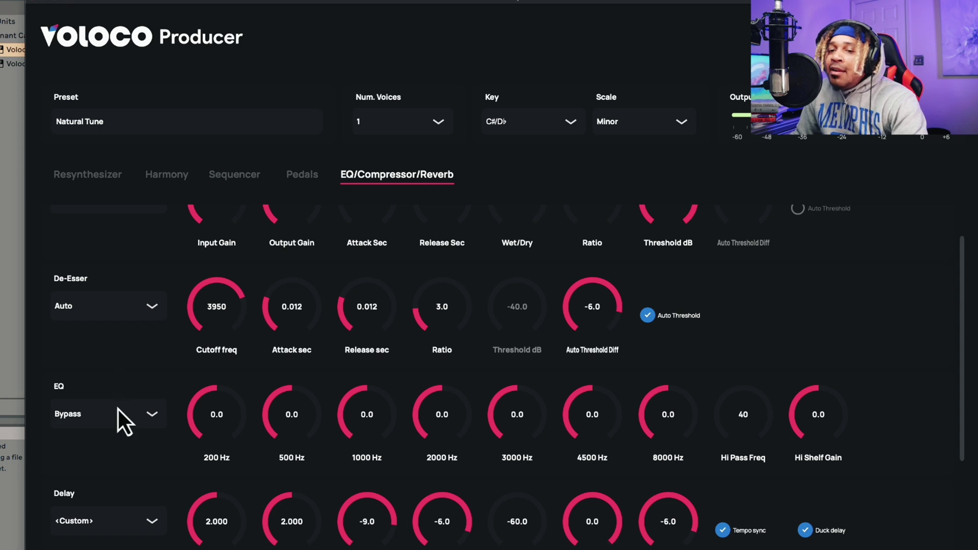
left_click(121, 415)
left_click(108, 333)
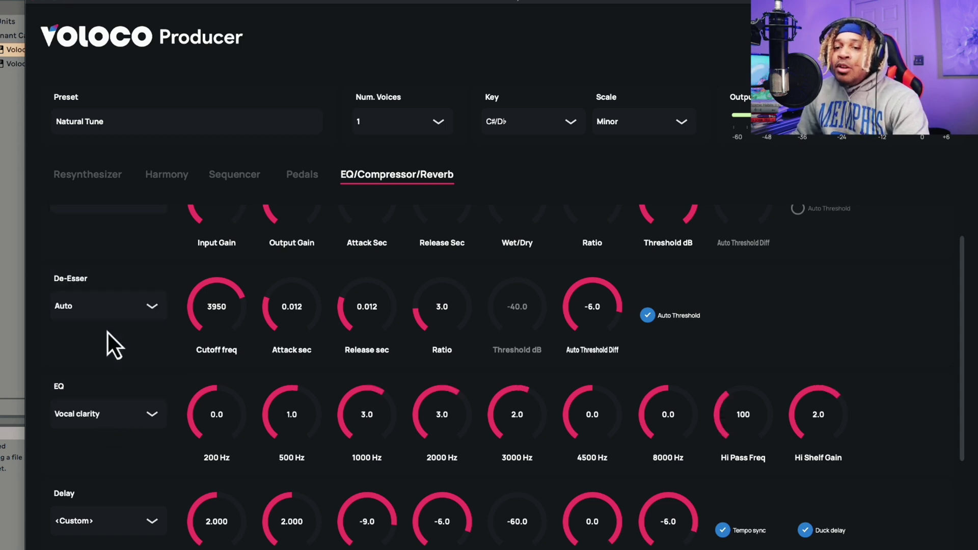
Try the Rap compression preset and settle on Pop with an input gain of 5.0 and an output gain of 0.5
scroll(159, 358, "up", 1)
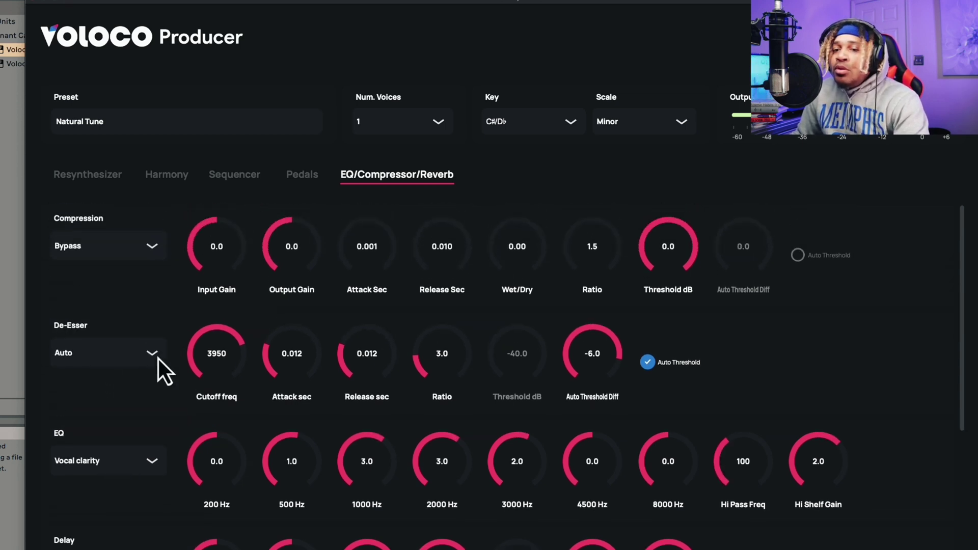
left_click(106, 245)
left_click(92, 315)
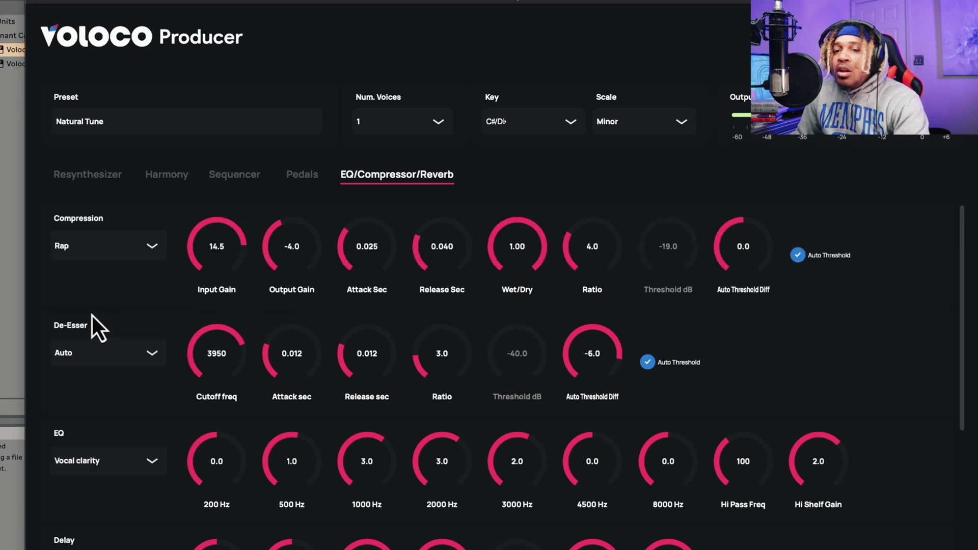
left_click(130, 249)
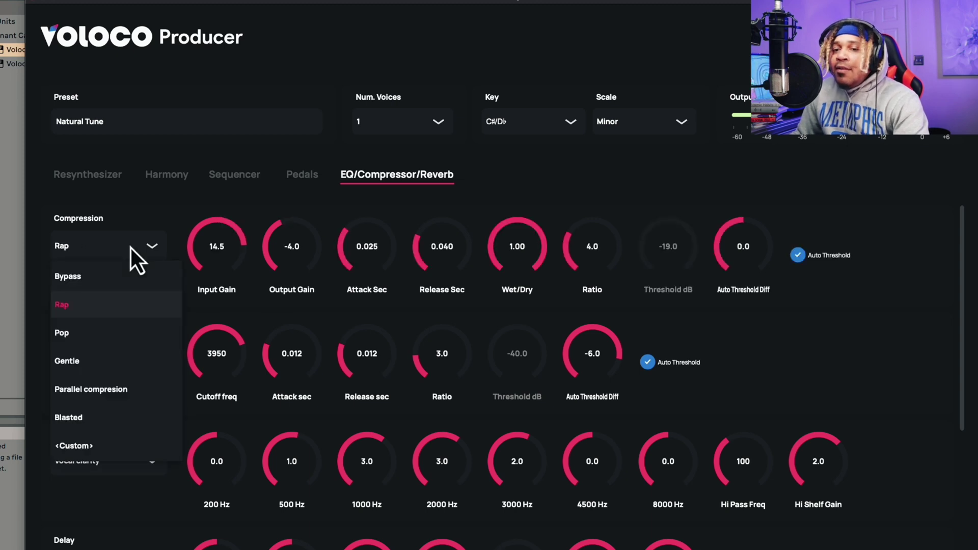
left_click(88, 326)
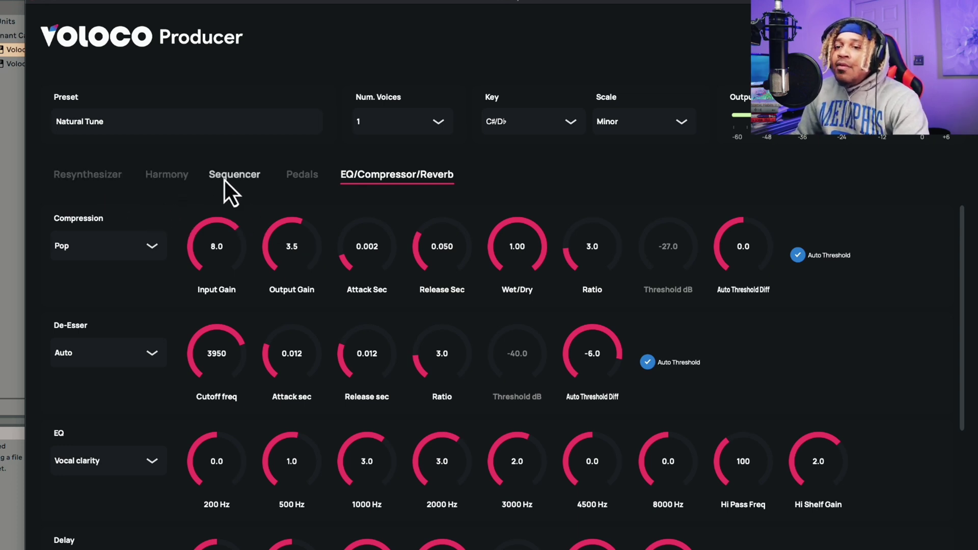
scroll(278, 253, "down", 2)
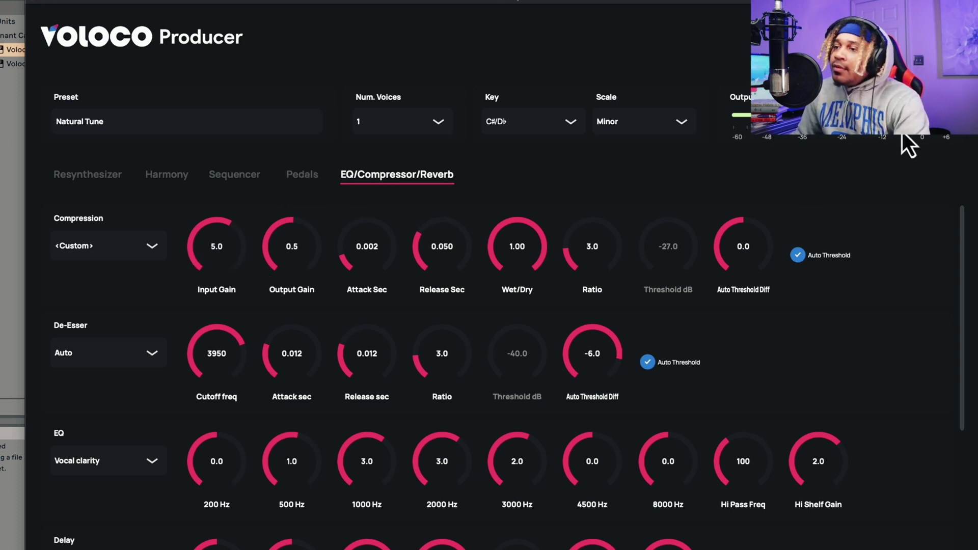
Save the current settings in the My Presets folder as SKY REC VOX
left_click(948, 38)
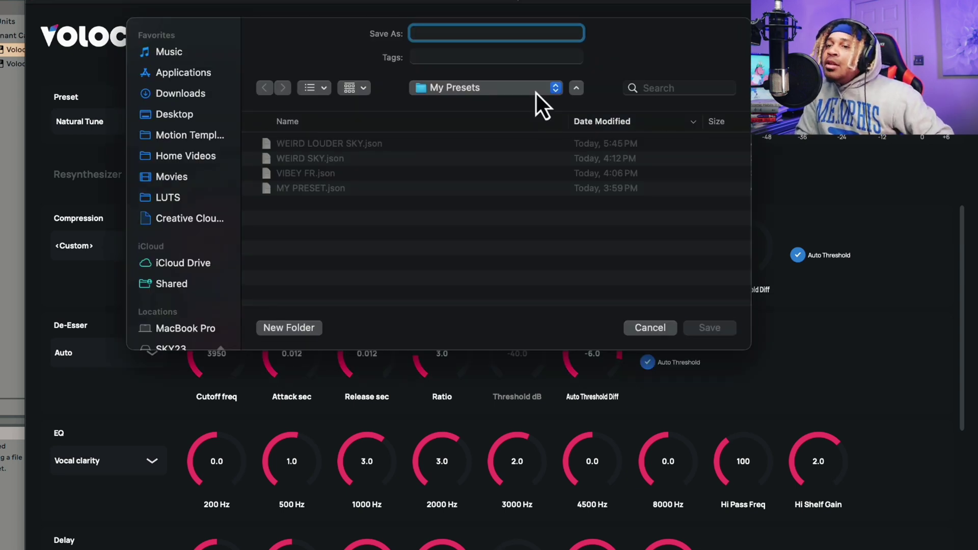
type("SKY REC")
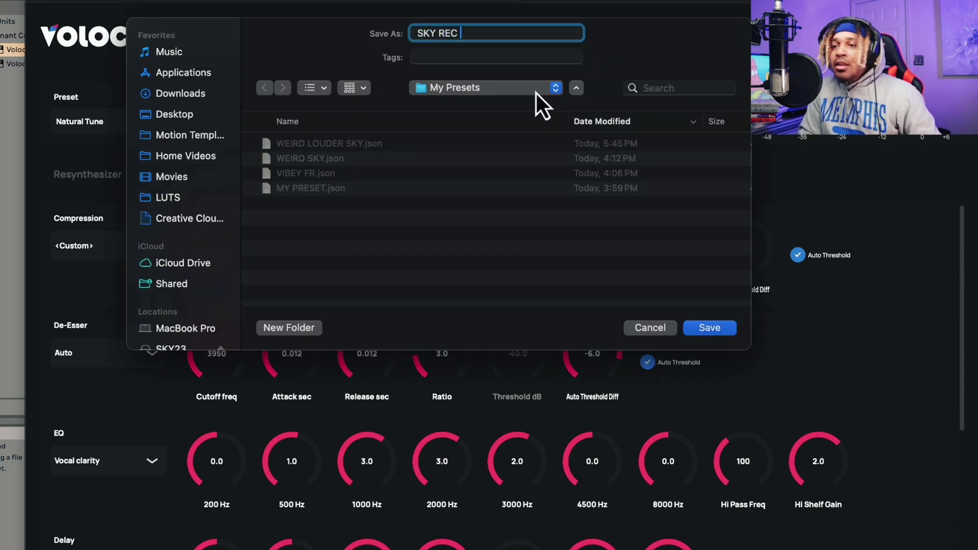
type(" VOX")
key("Return")
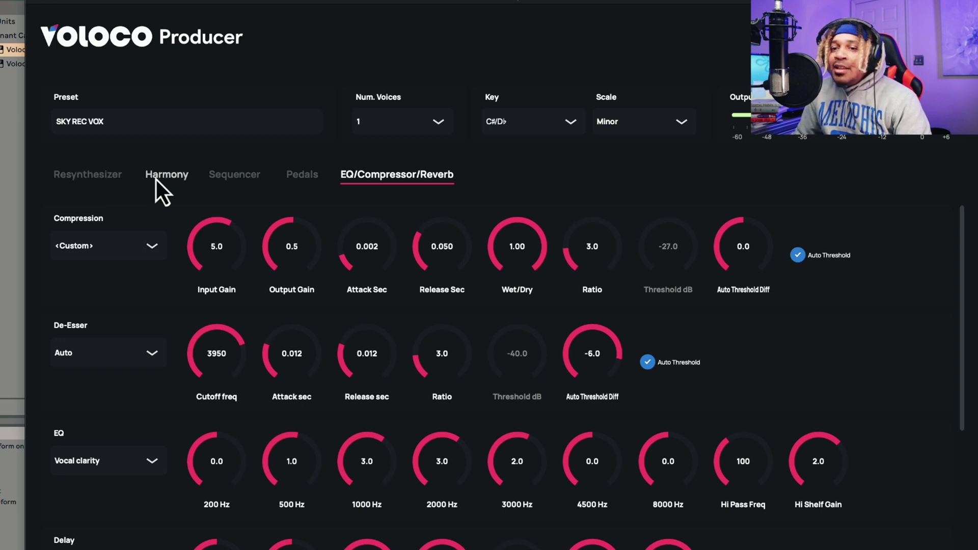
Try the Triads, Seventh chords, Drones plus unison and Arp 3rds over low drone harmony presets one after another
left_click(119, 179)
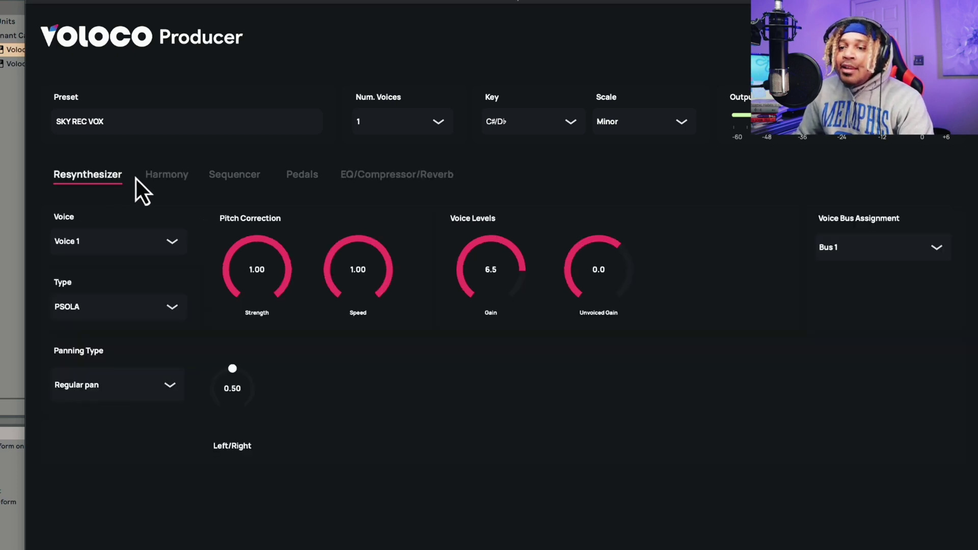
left_click(168, 178)
left_click(891, 212)
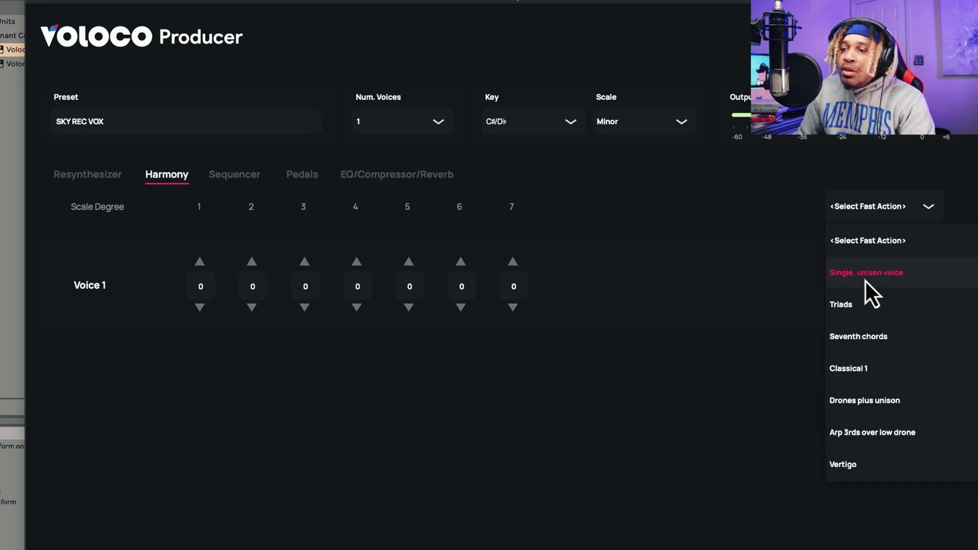
left_click(864, 302)
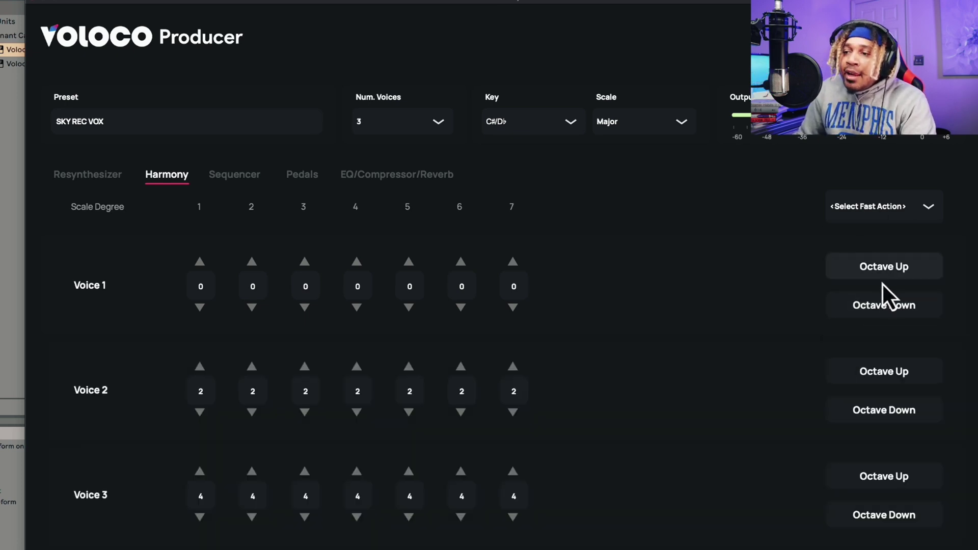
left_click(887, 207)
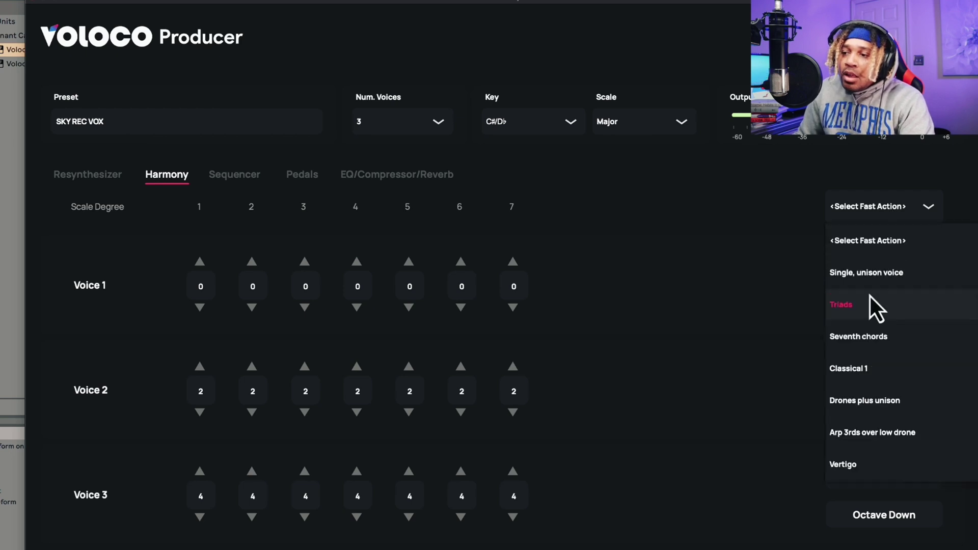
left_click(870, 337)
left_click(857, 220)
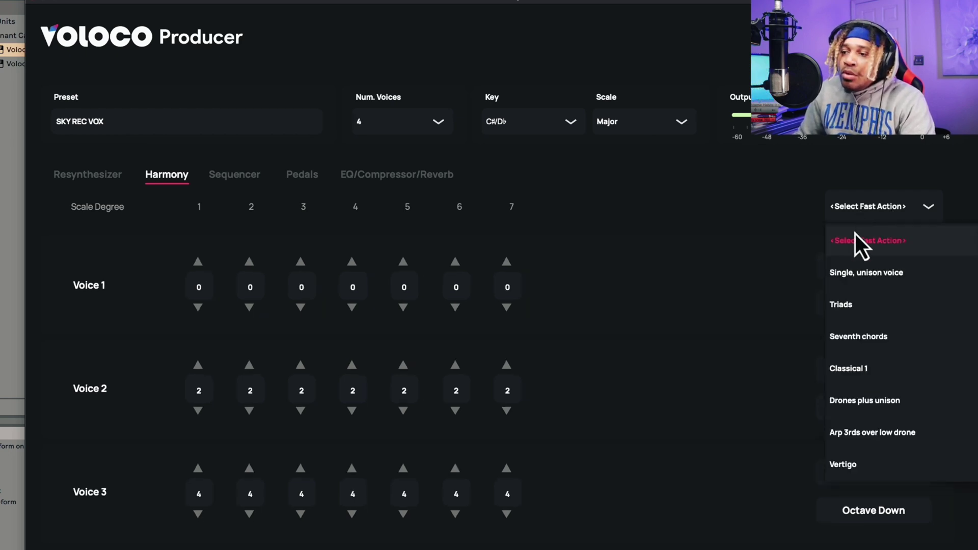
left_click(867, 398)
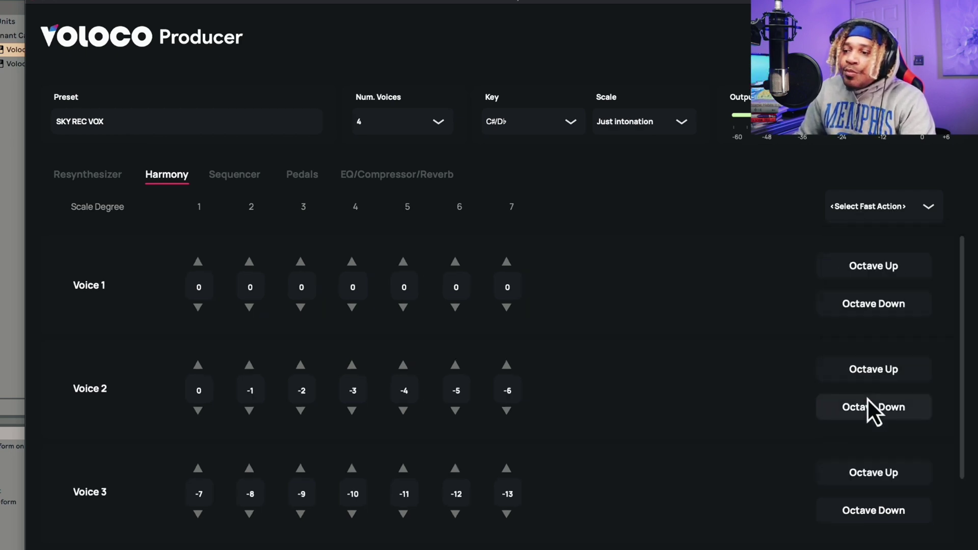
left_click(864, 215)
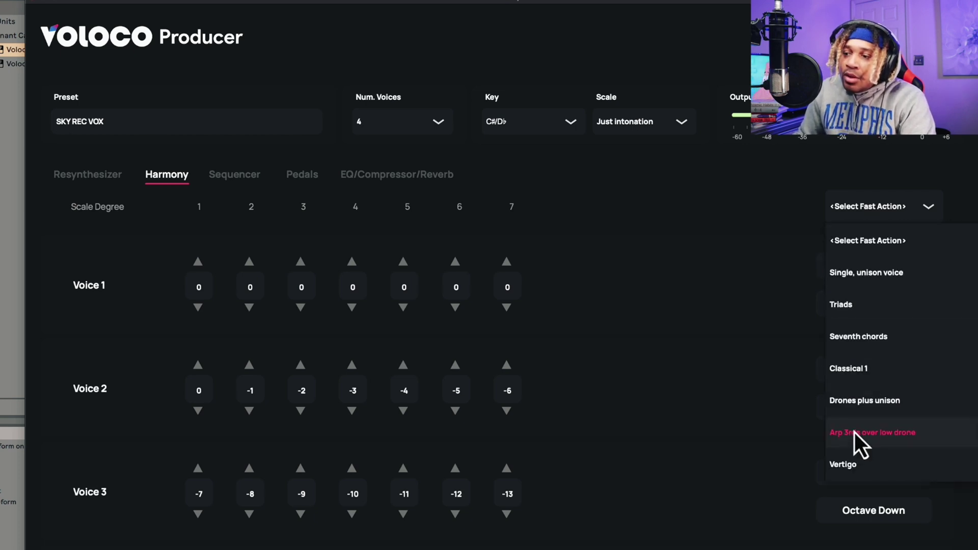
left_click(856, 432)
Return the harmony to the Single, unison voice preset and set the scale to Minor
left_click(861, 211)
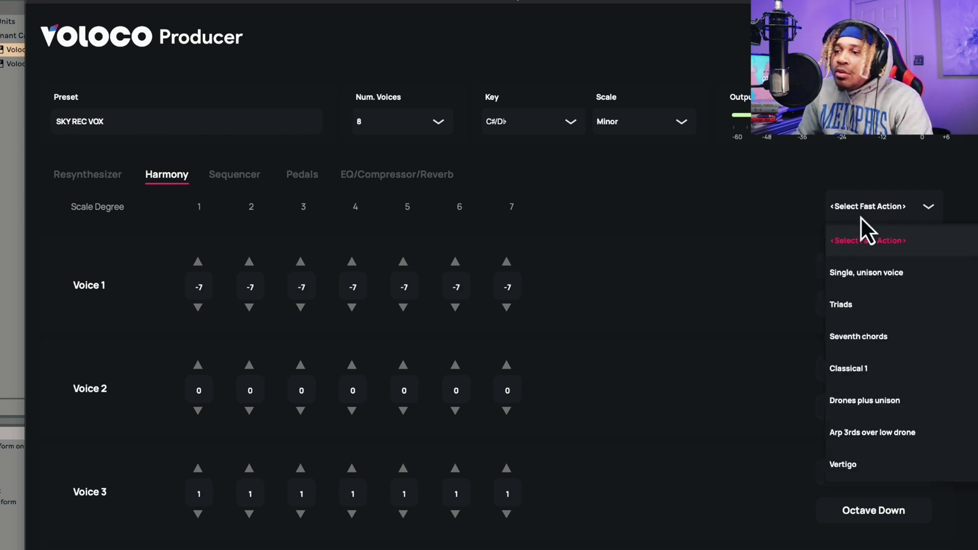
left_click(856, 275)
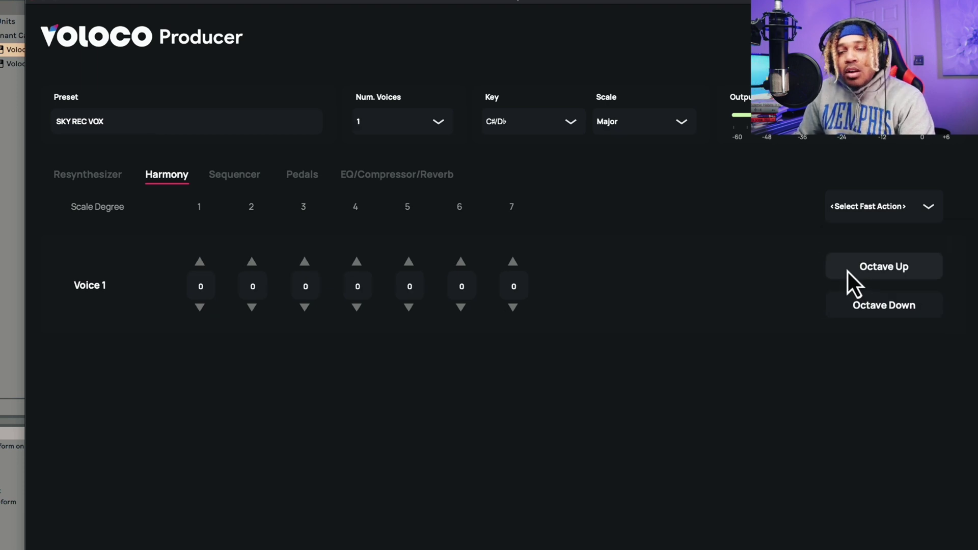
left_click(94, 175)
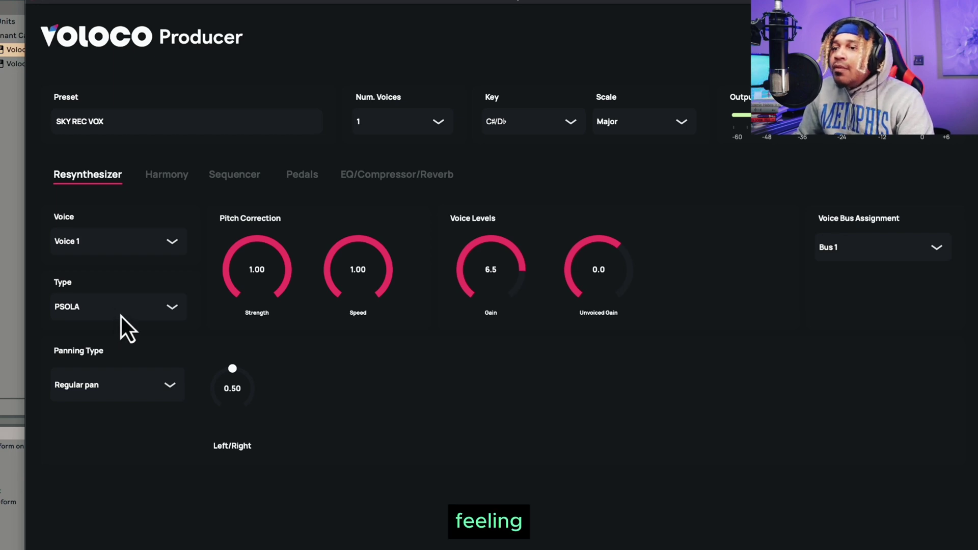
left_click(652, 125)
left_click(627, 171)
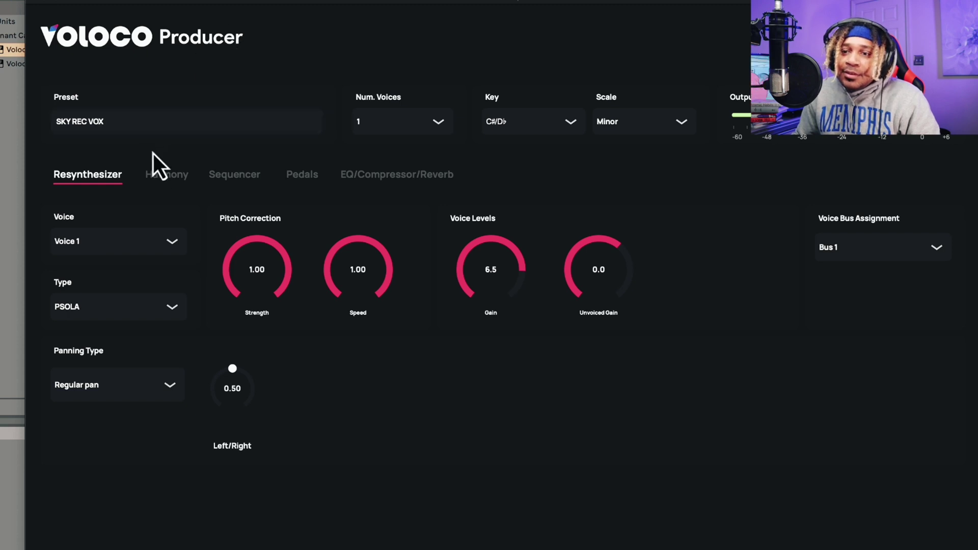
Enable the chorus pedal on Bus 1 and apply a preset with LFO depth 0.005, mix 1.0 and both feedbacks at -20.0
left_click(234, 181)
left_click(312, 175)
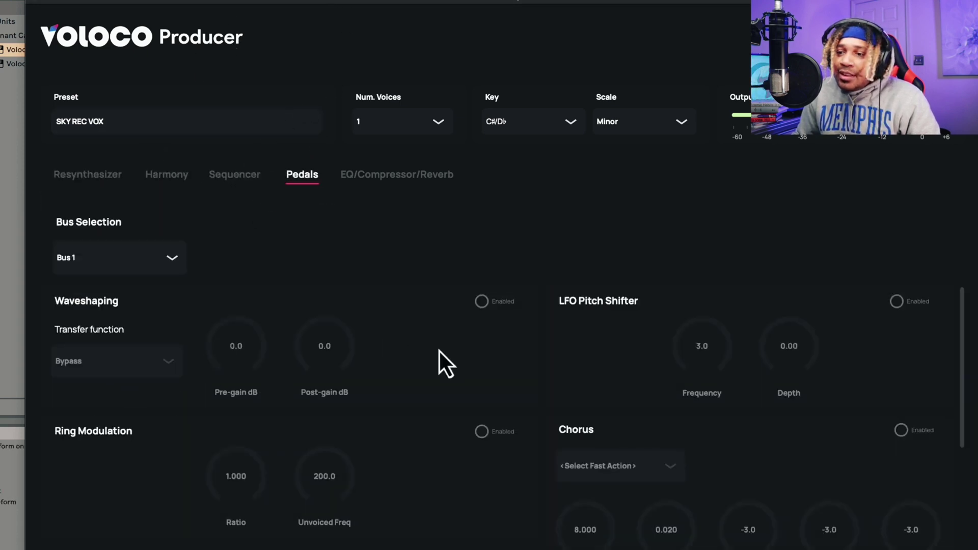
scroll(438, 351, "down", 4)
scroll(510, 359, "up", 1)
scroll(540, 358, "up", 1)
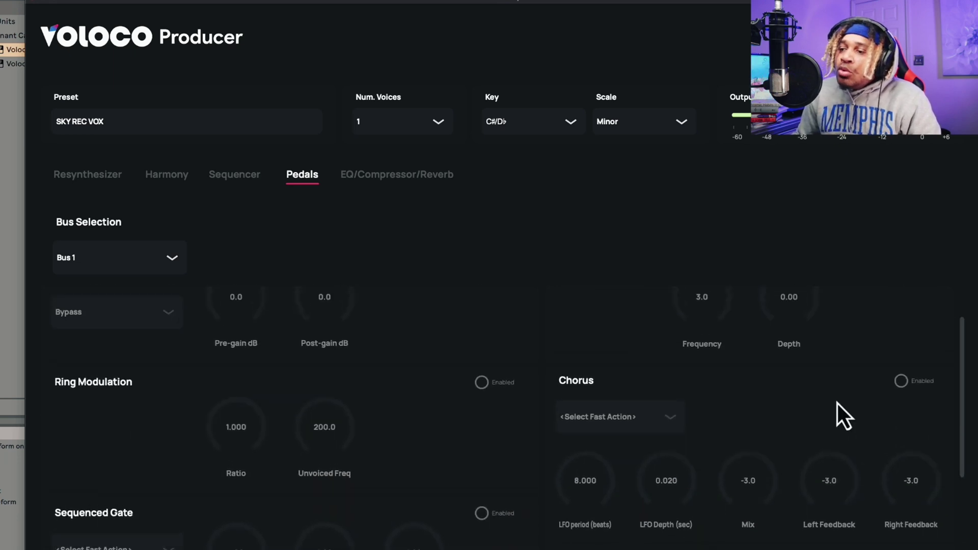
left_click(901, 381)
scroll(848, 408, "down", 1)
left_click(623, 380)
left_click(585, 473)
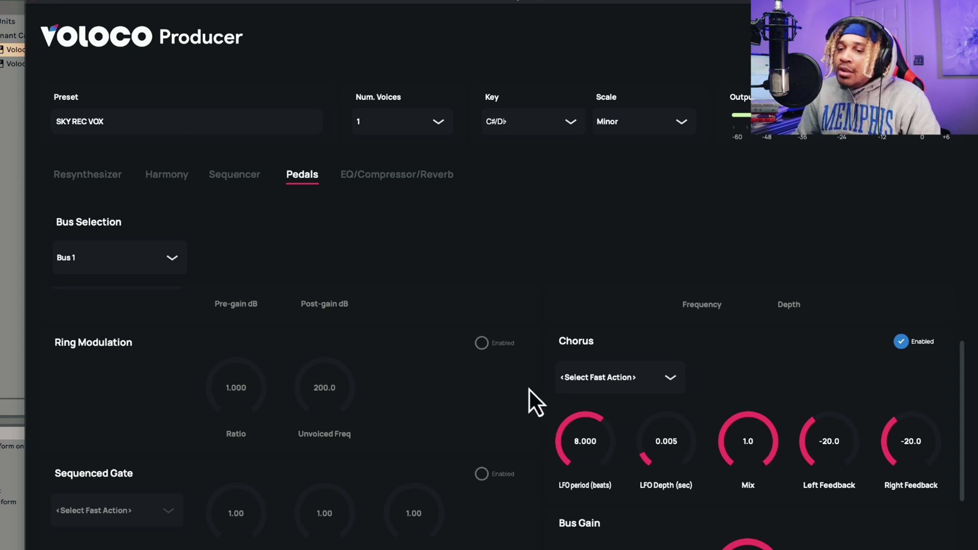
Enable the sequenced gate pedal and apply a preset with attack 0.10, sustain 0.30 and release 0.30
scroll(530, 389, "down", 3)
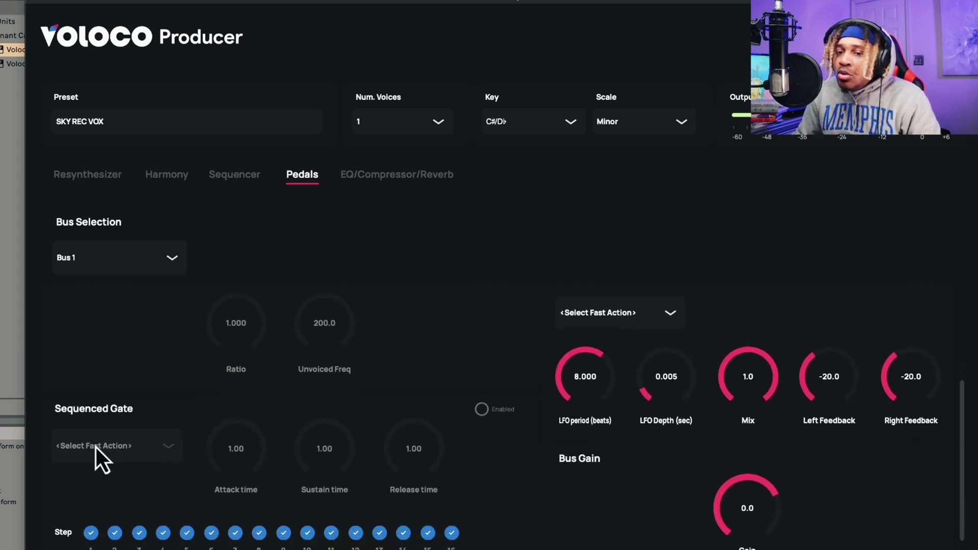
left_click(482, 411)
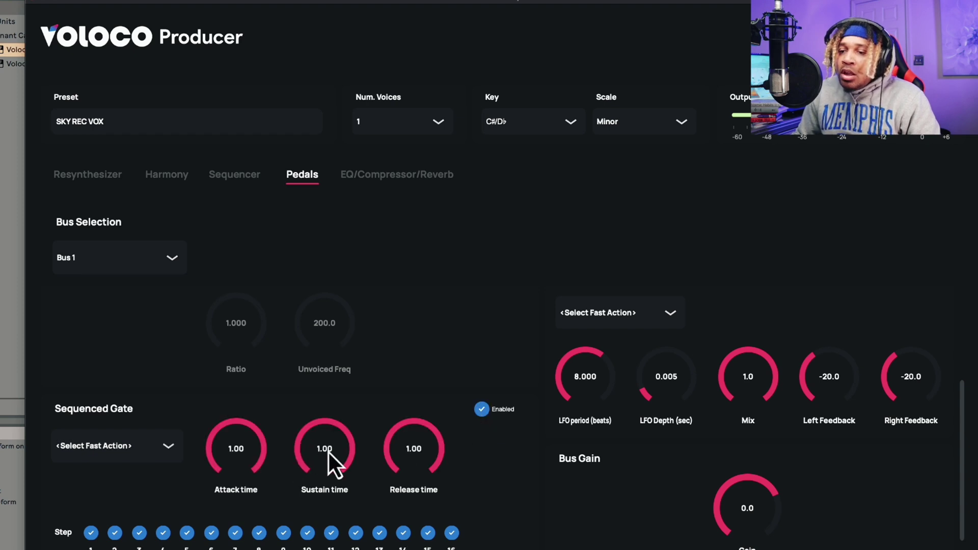
left_click(116, 449)
left_click(105, 519)
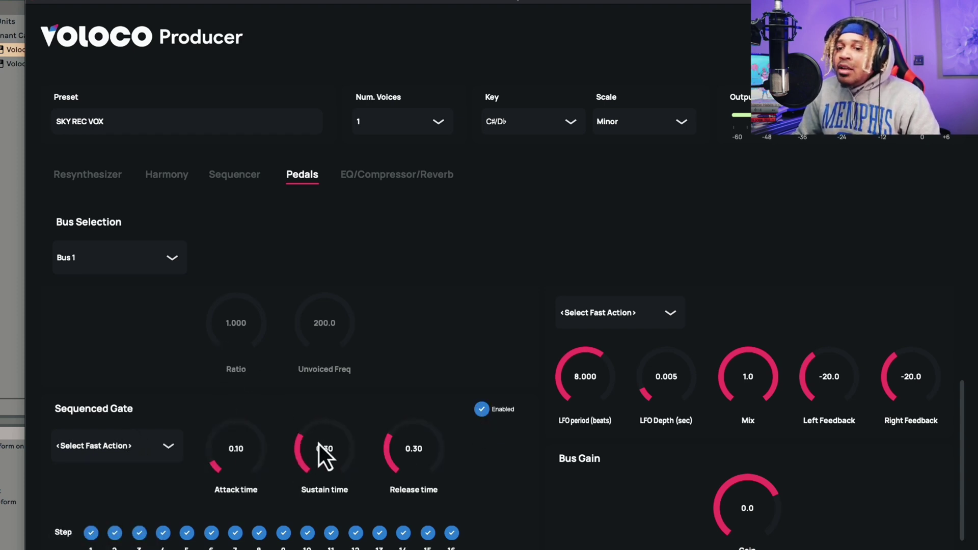
Turn off steps 3, 6, 11 and 13 of the sequenced gate
left_click(138, 535)
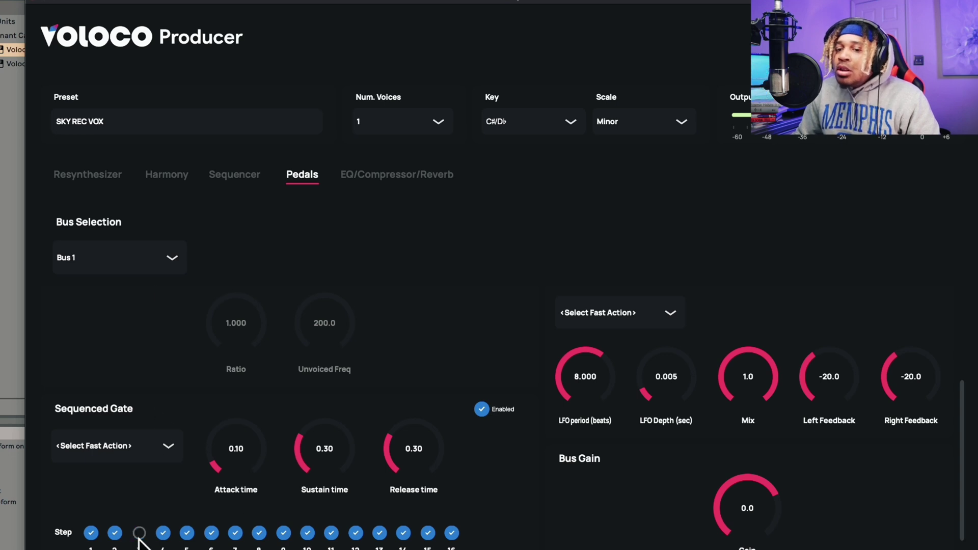
left_click(210, 535)
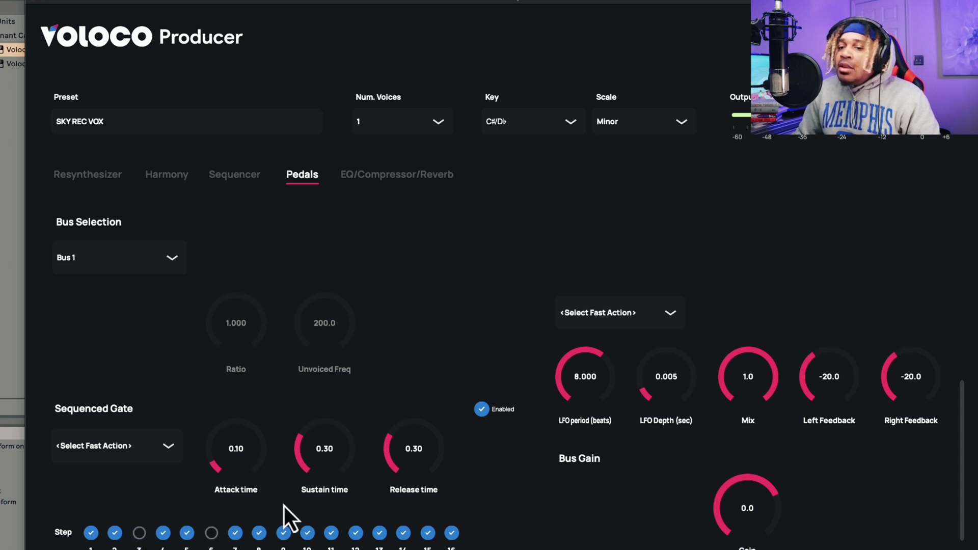
left_click(378, 535)
left_click(332, 535)
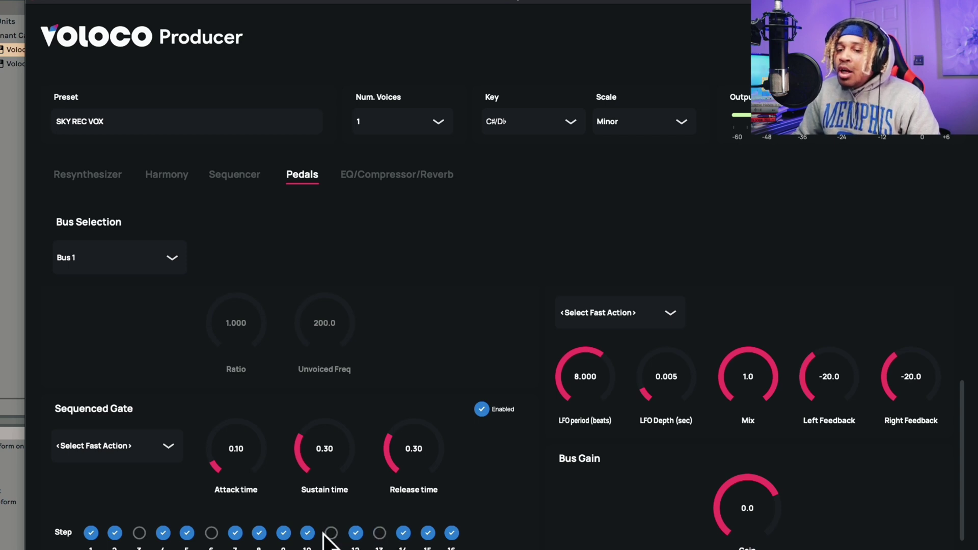
Set the sequencer's groove to 1.00 and lower step 3 of Voice 1 to -8.5
left_click(232, 196)
left_click_drag(299, 207, 430, 204)
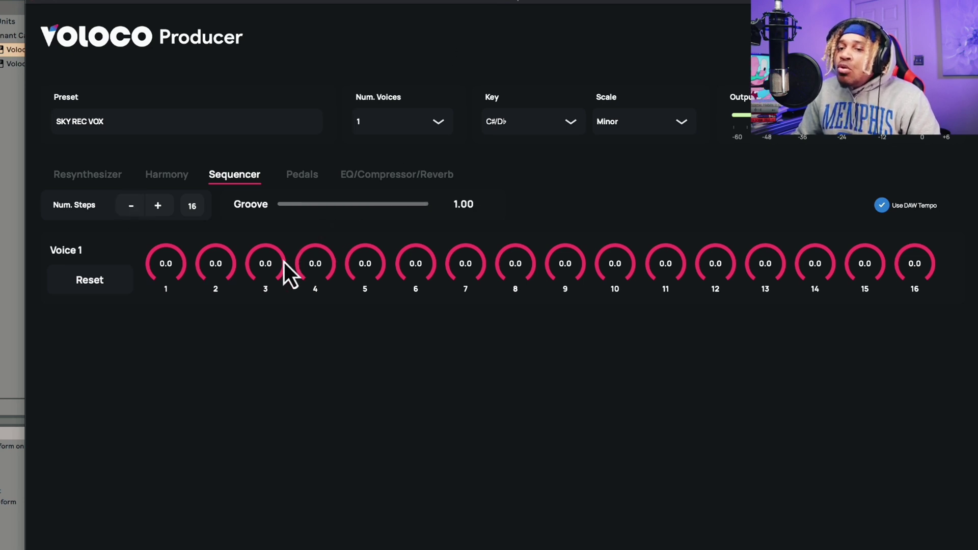
left_click_drag(278, 268, 266, 363)
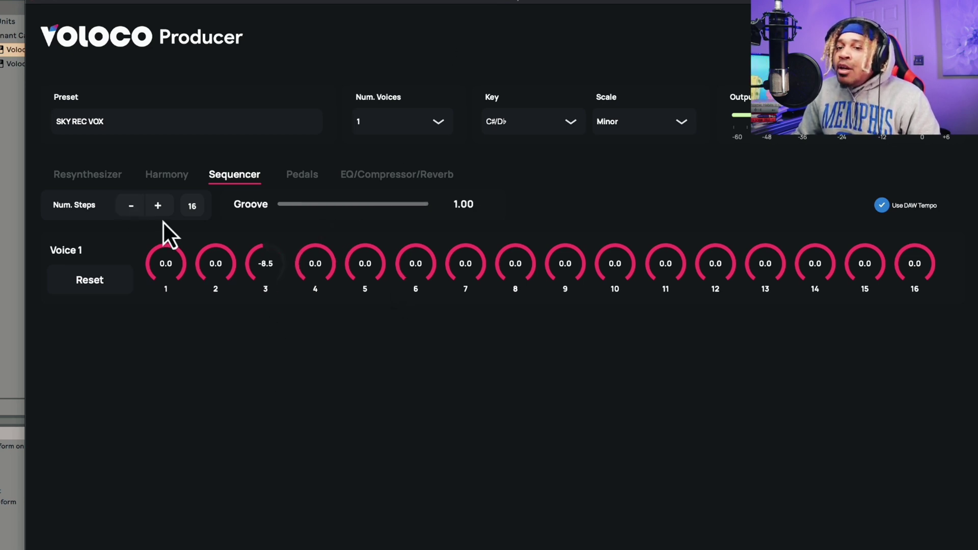
Reduce the sequencer's number of steps to 4
left_click(132, 209)
left_click(131, 209)
left_click(132, 209)
left_click(131, 208)
left_click(132, 209)
left_click(131, 209)
left_click(132, 209)
left_click(131, 208)
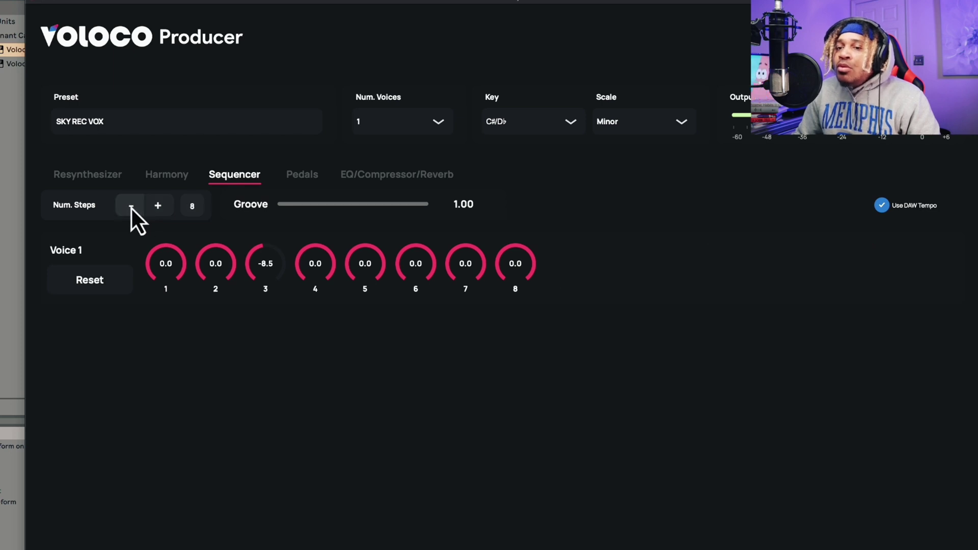
left_click(132, 209)
left_click(132, 209)
left_click(132, 209)
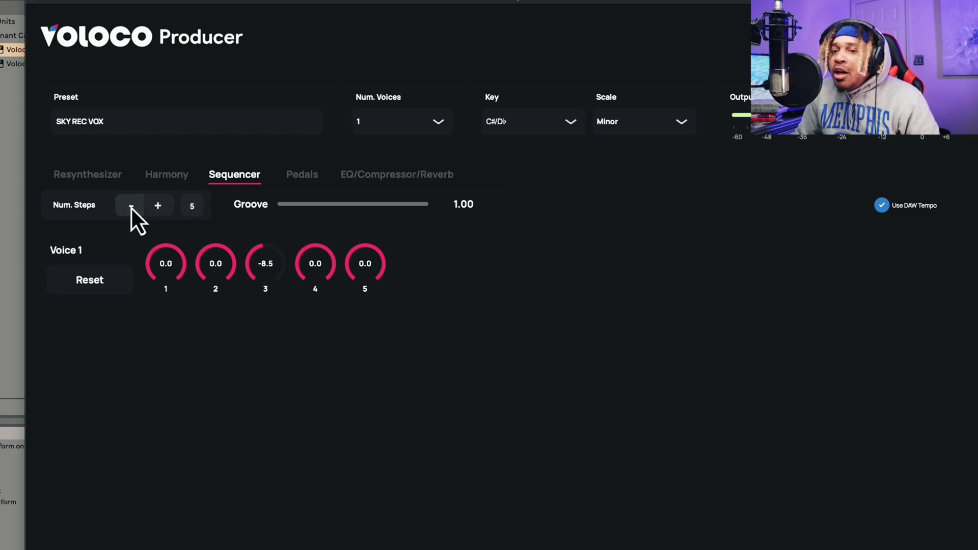
left_click(131, 206)
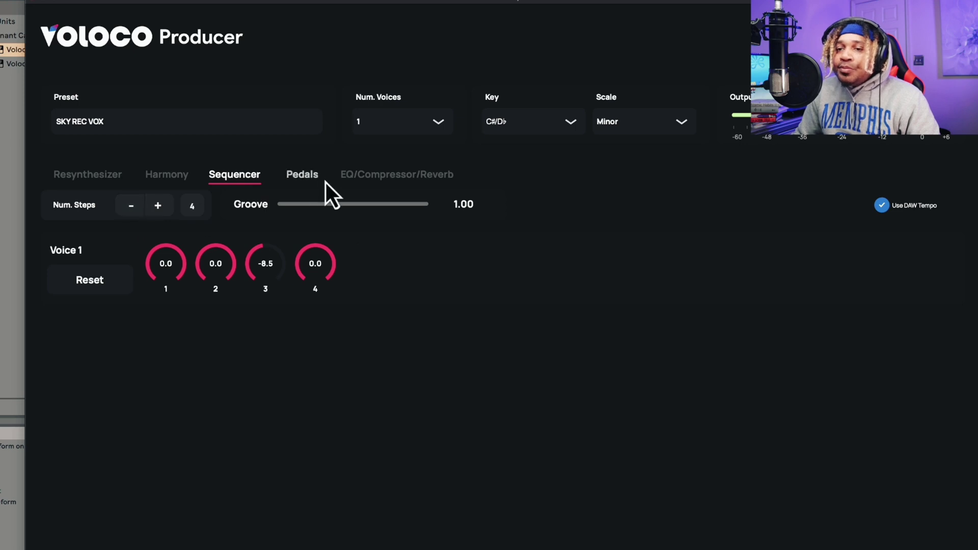
Apply the sequenced gate preset with attack 0.90, sustain 0.20 and release 0.30, leaving only steps 1 and 4 active
left_click(299, 177)
scroll(465, 391, "down", 3)
scroll(463, 389, "down", 4)
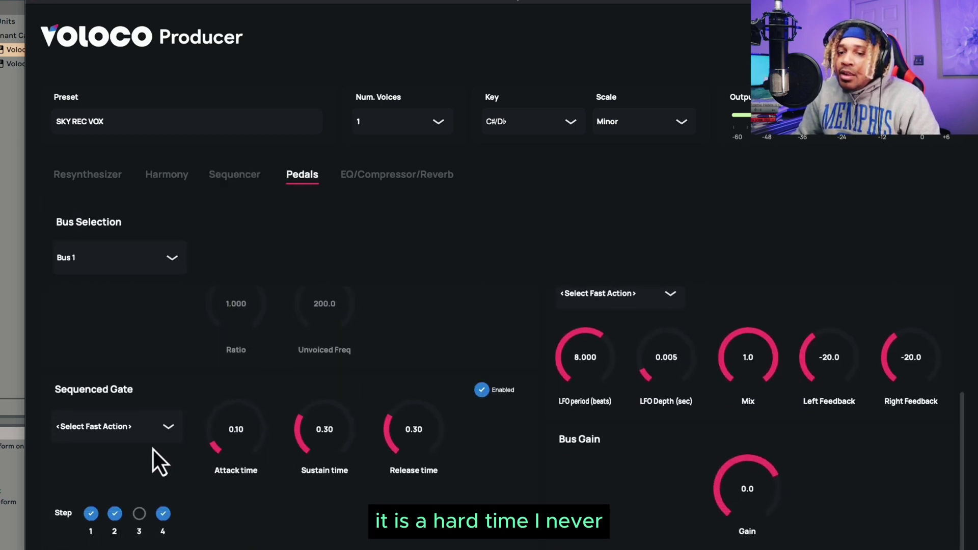
left_click(151, 434)
left_click(97, 529)
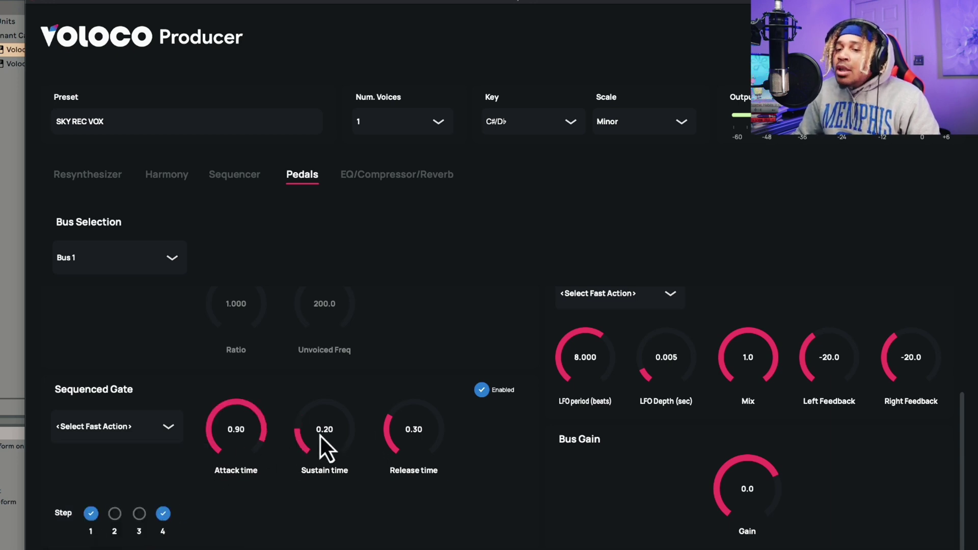
Set the sequenced gate's release time to 0.39 and its sustain time to 0.43
left_click_drag(417, 388, 397, 397)
left_click_drag(329, 380, 323, 360)
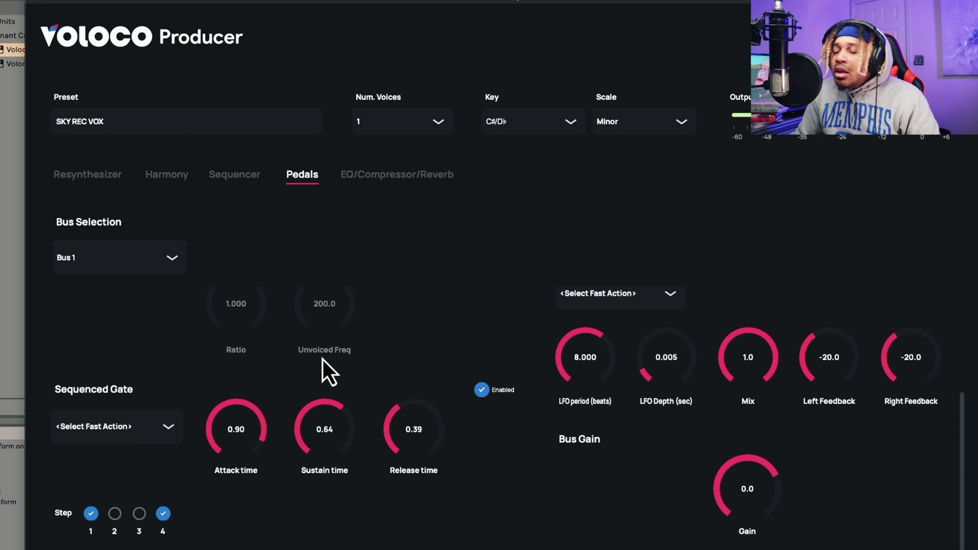
left_click_drag(325, 425, 320, 460)
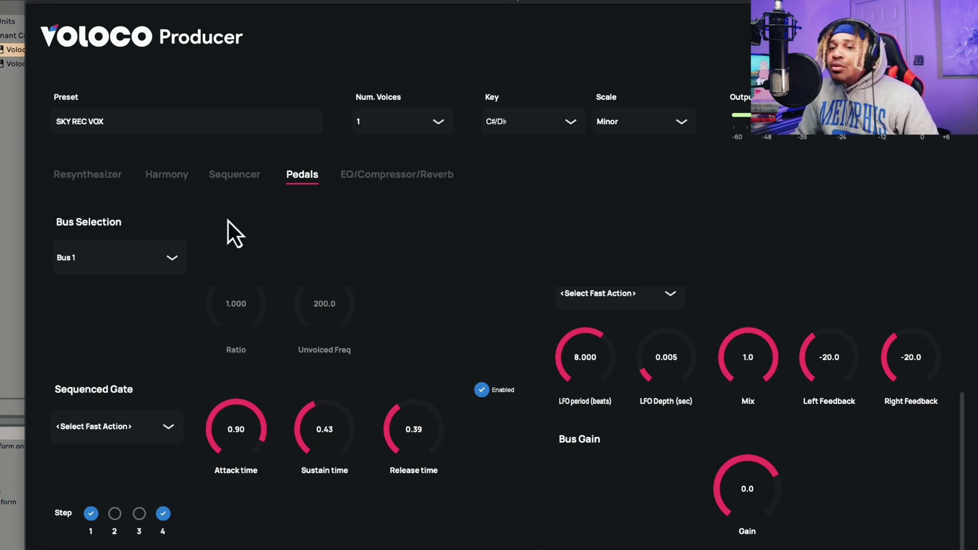
Increase the sequencer to 12 steps and set its groove to 0.57
left_click(213, 177)
left_click(153, 204)
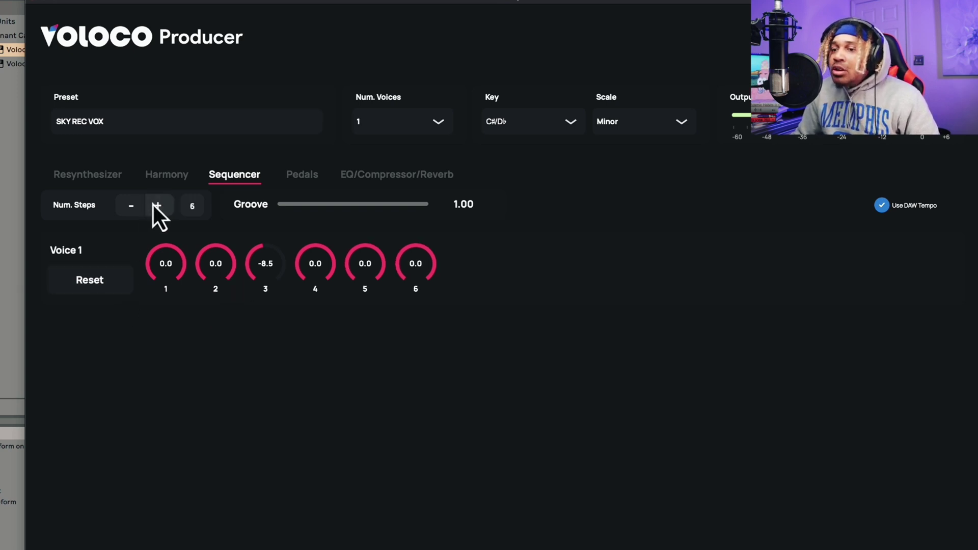
left_click(153, 204)
left_click(153, 205)
left_click(153, 204)
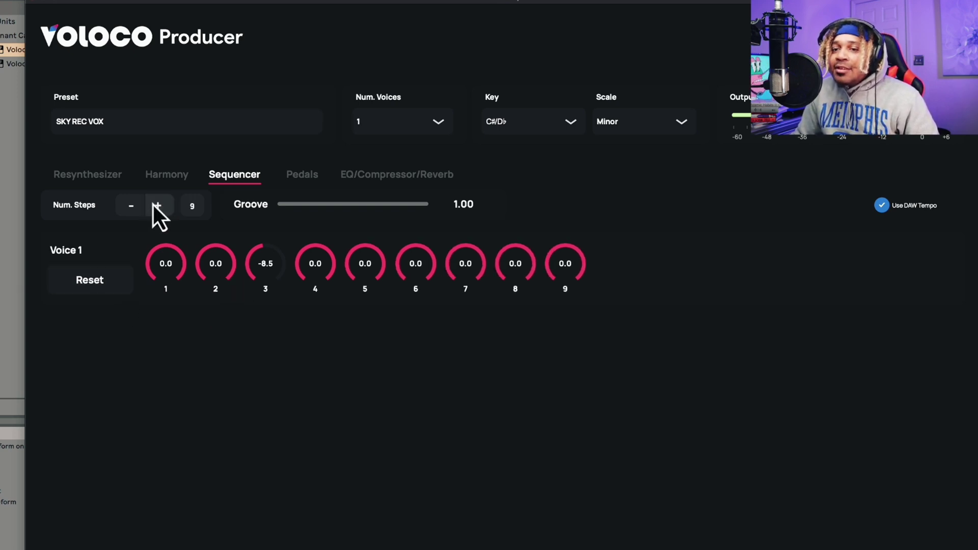
left_click(153, 204)
left_click(153, 205)
left_click(154, 205)
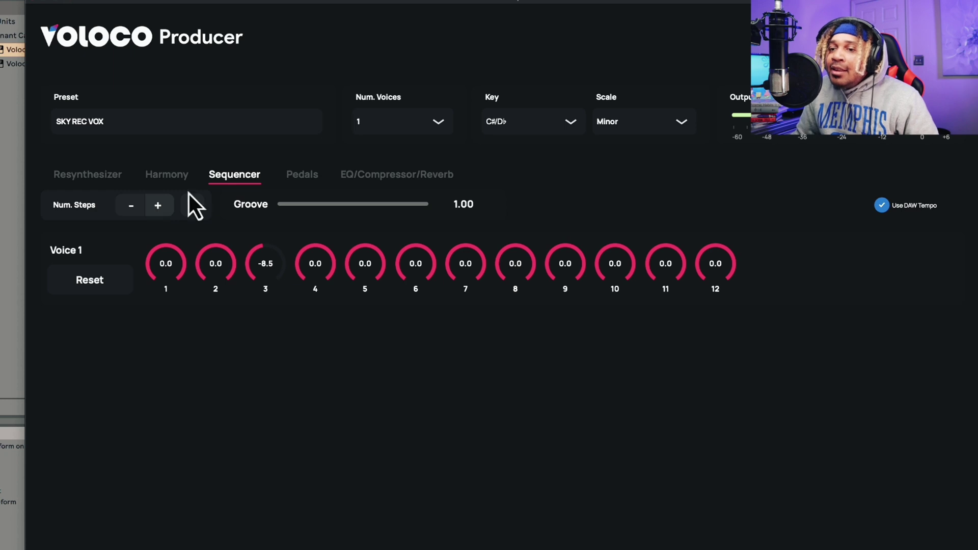
left_click_drag(362, 214, 363, 219)
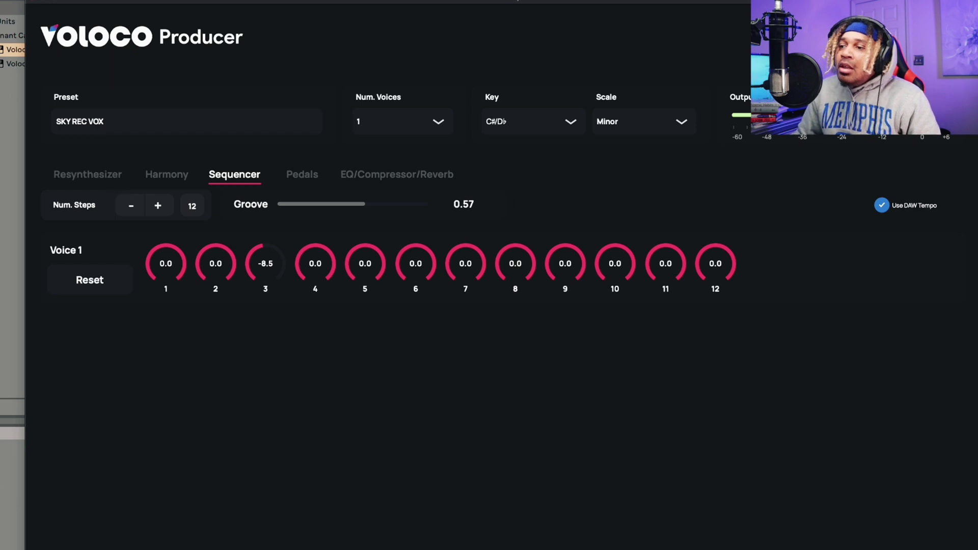
Save the current settings as a new preset named JUMPY in My Presets
key("ctrl+s")
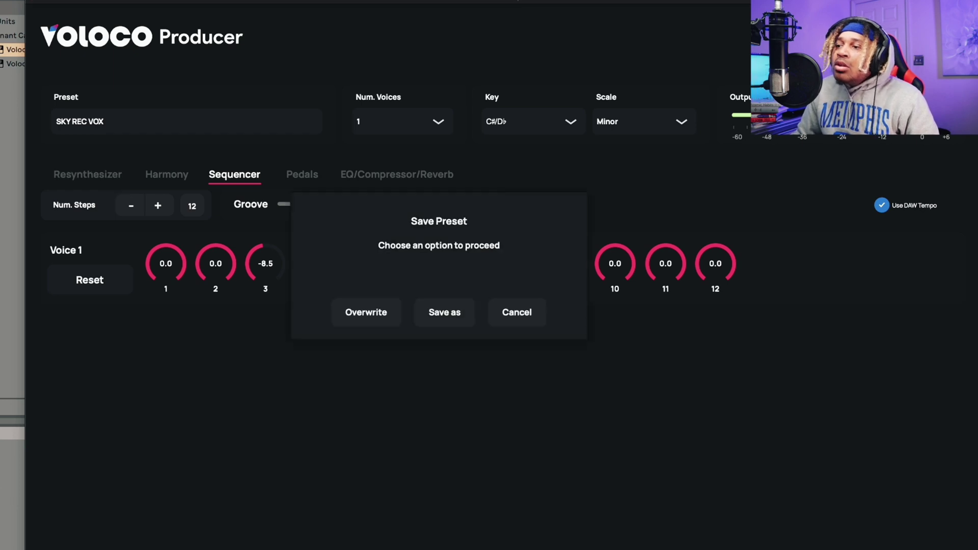
left_click(440, 320)
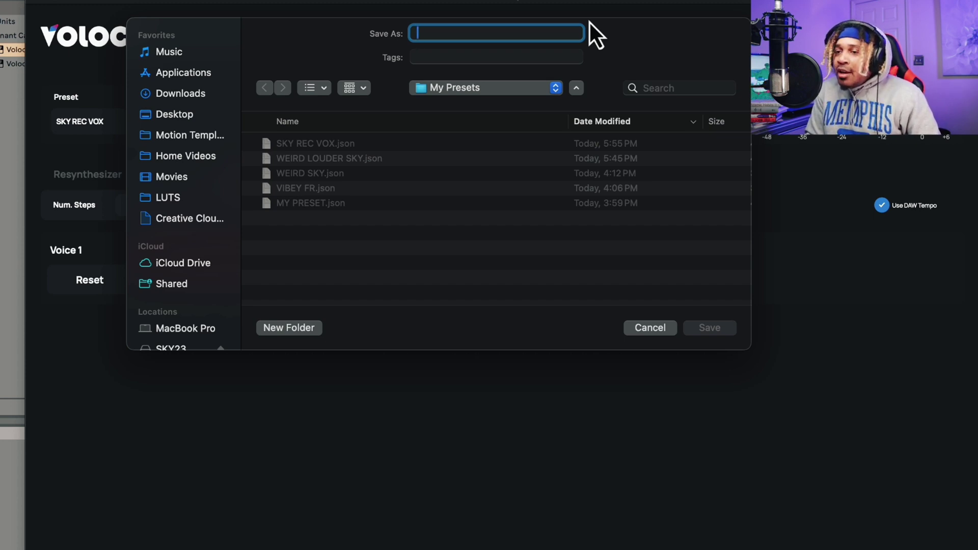
type("JUMPY")
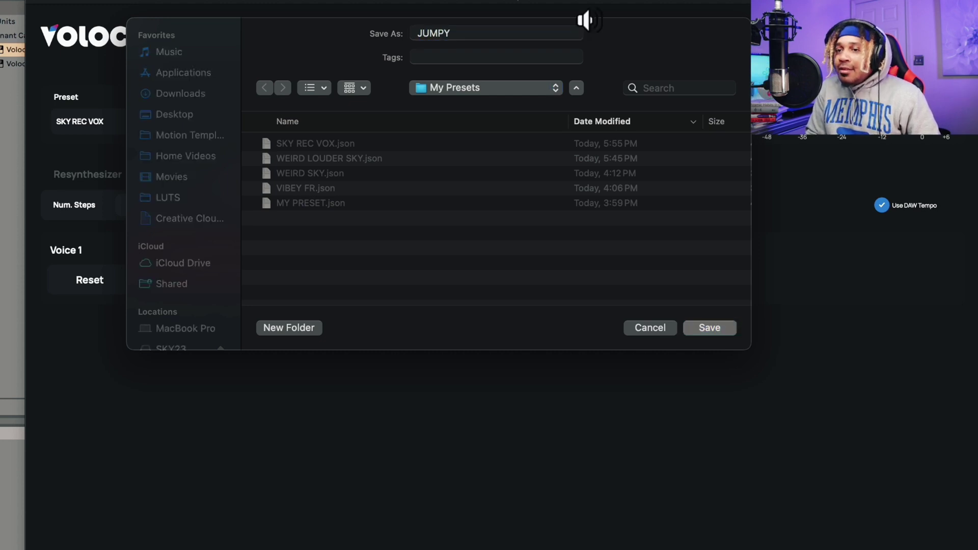
key("Return")
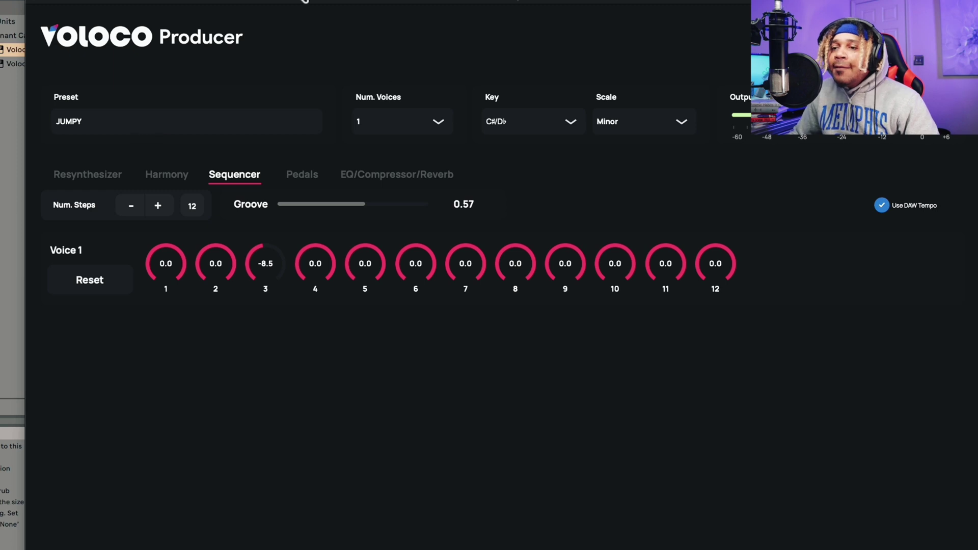
Load the custom preset WEIRD LOUDER SKY
left_click(168, 122)
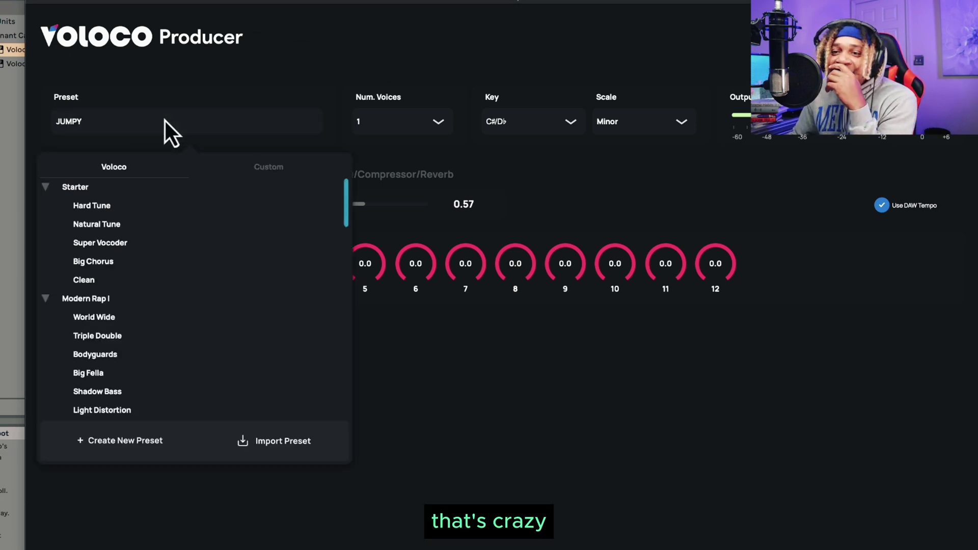
left_click(270, 168)
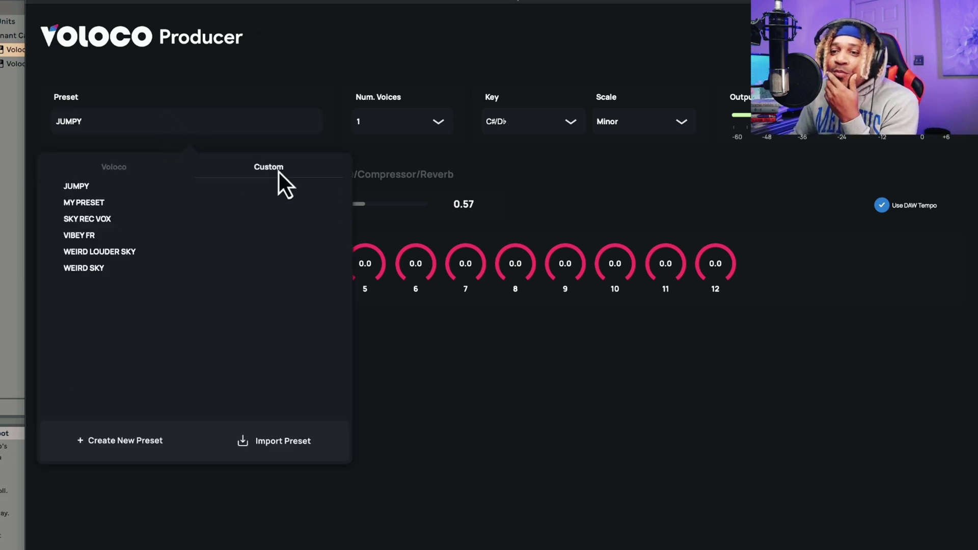
left_click(99, 252)
left_click(338, 86)
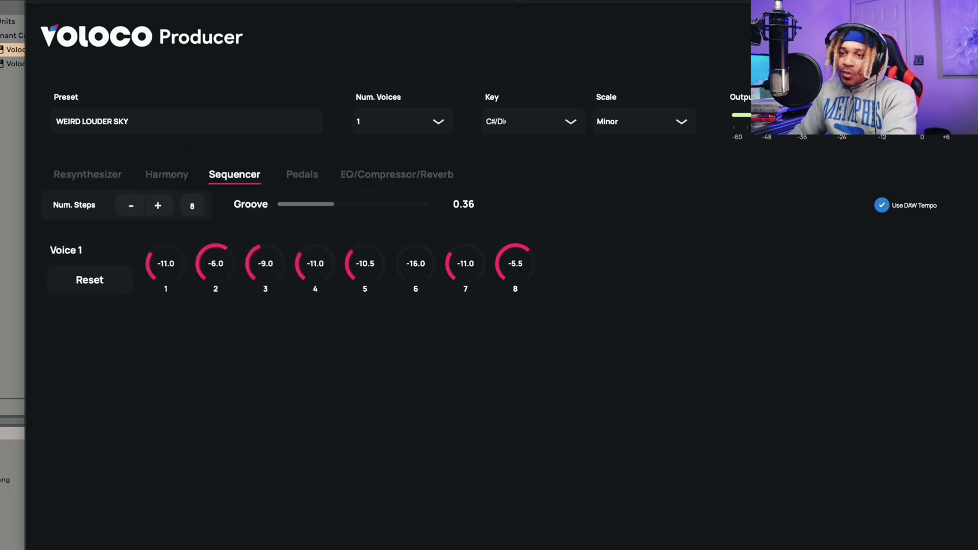
In the Resynthesizer, change the EQ Motion type to Always up and set its speed to 8.60
left_click(108, 180)
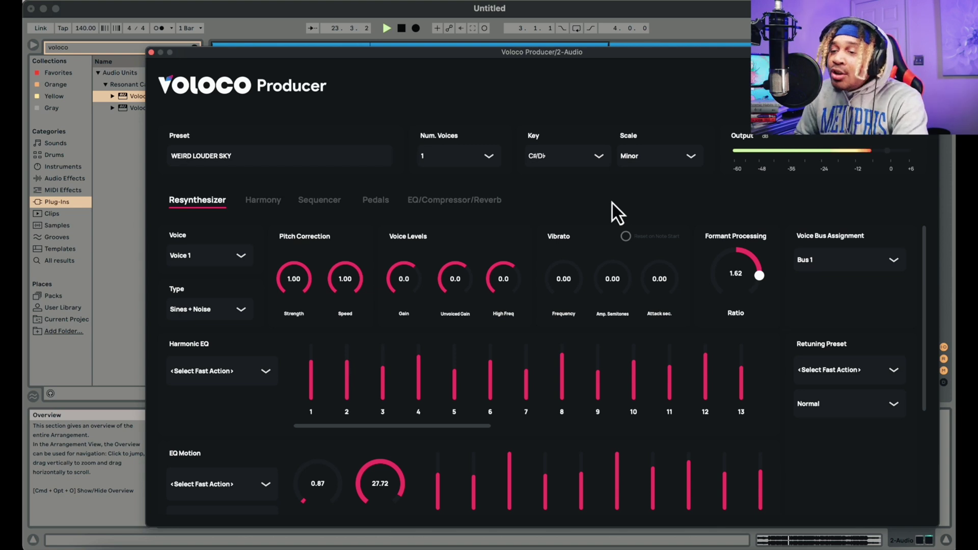
scroll(872, 466, "down", 5)
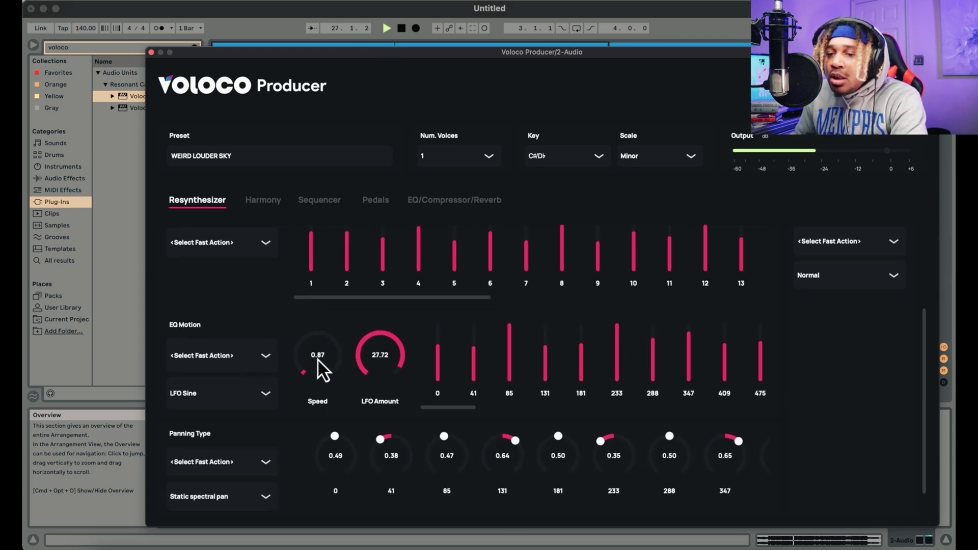
left_click_drag(317, 345, 318, 351)
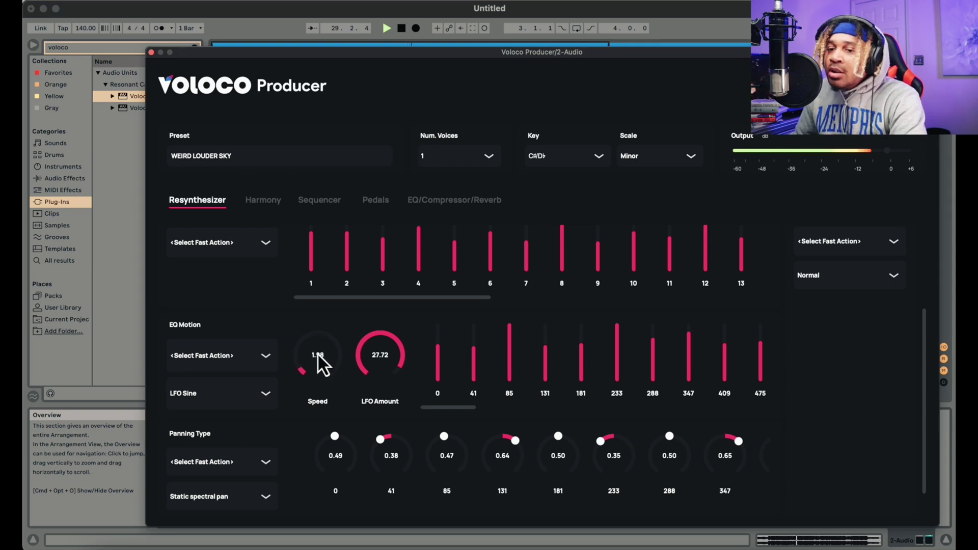
left_click(260, 390)
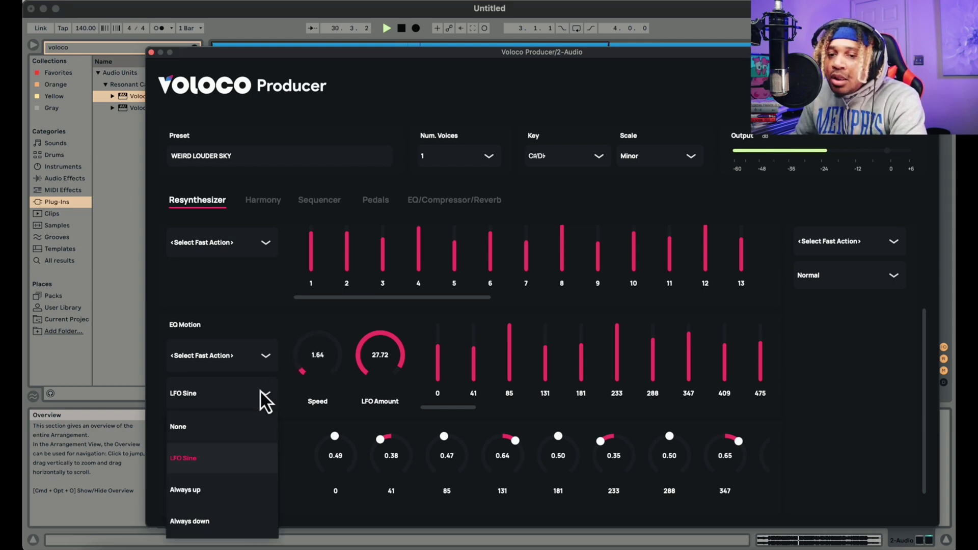
left_click(211, 483)
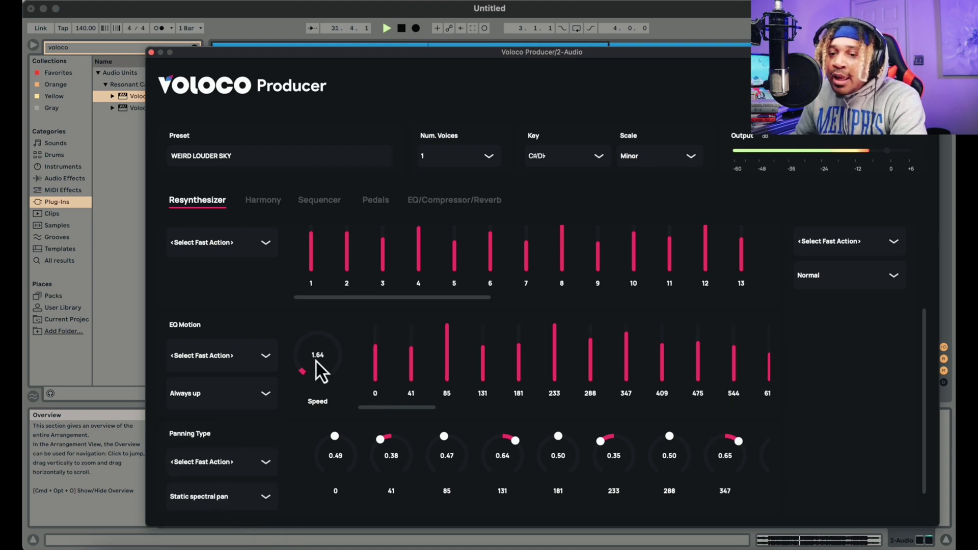
left_click_drag(316, 345, 315, 340)
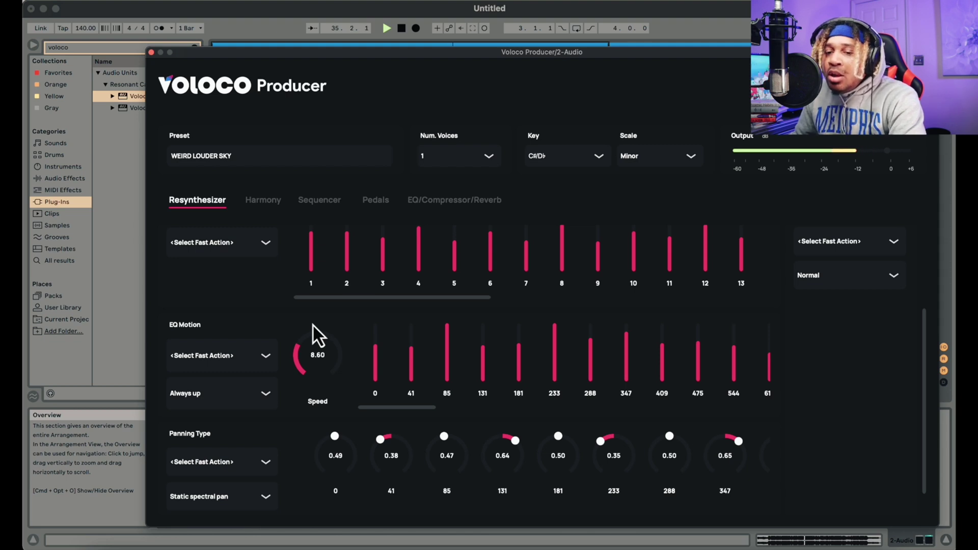
Change the panning type to Spectral offset down and set its speed to 5.71
left_click(213, 500)
left_click(224, 444)
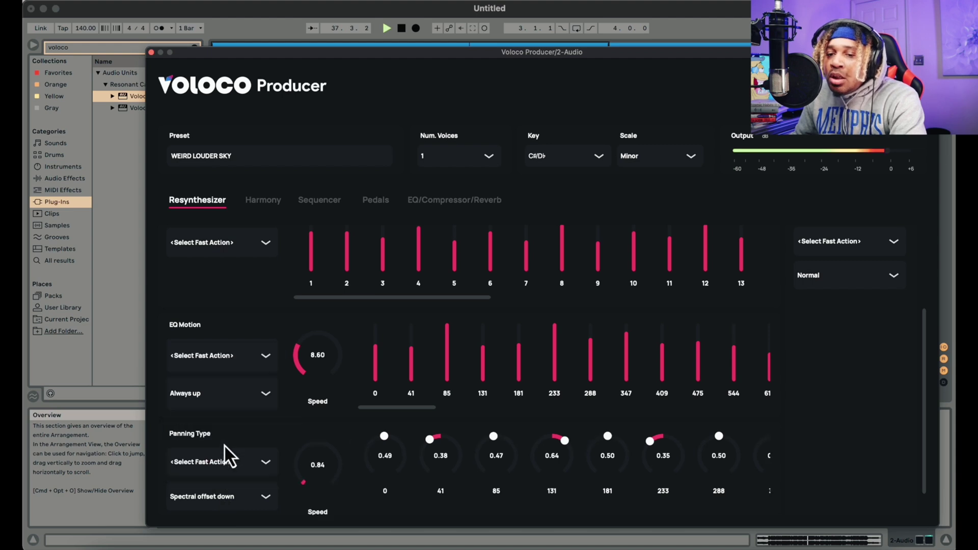
mouse_move(306, 457)
left_mouse_down()
mouse_move(302, 431)
mouse_move(295, 444)
left_mouse_up()
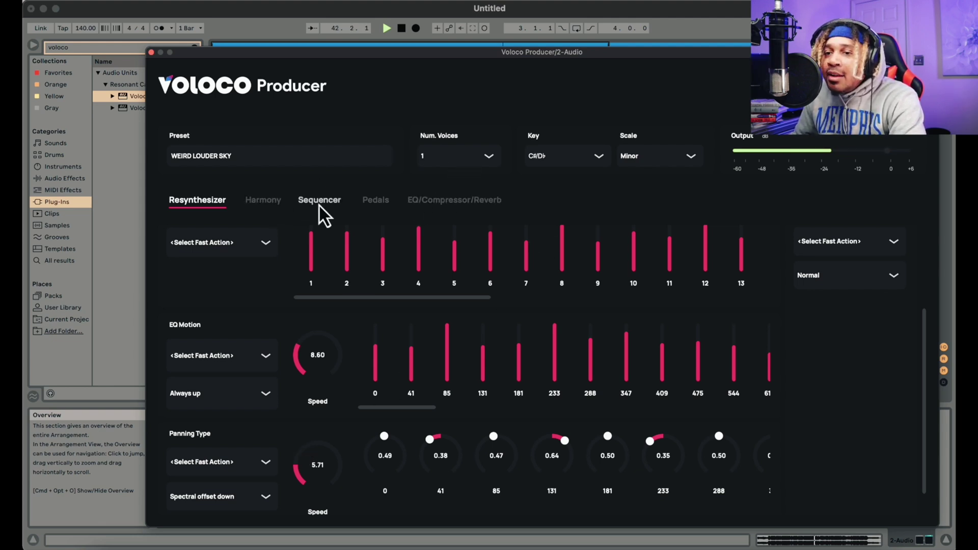
Look through the preset's Harmony, Sequencer and Pedals settings
left_click(249, 201)
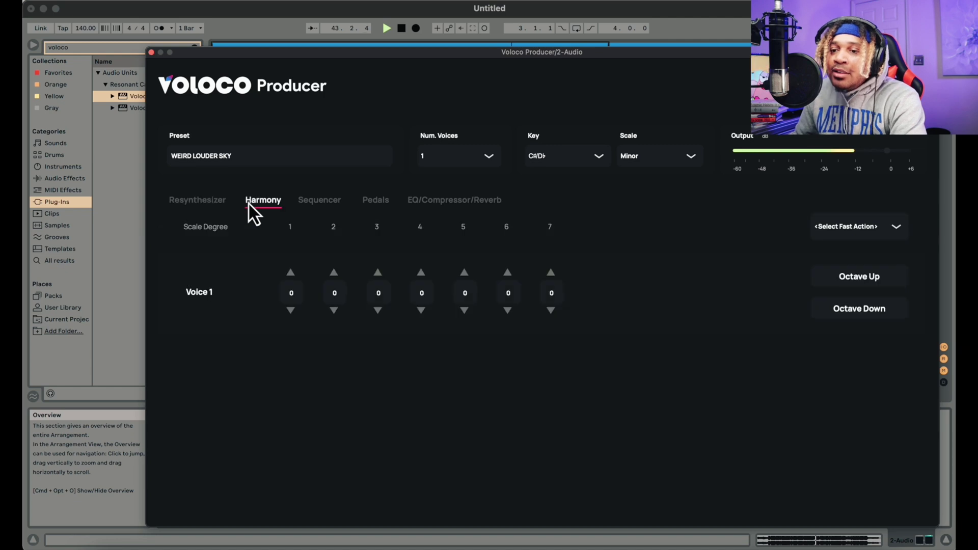
left_click(309, 199)
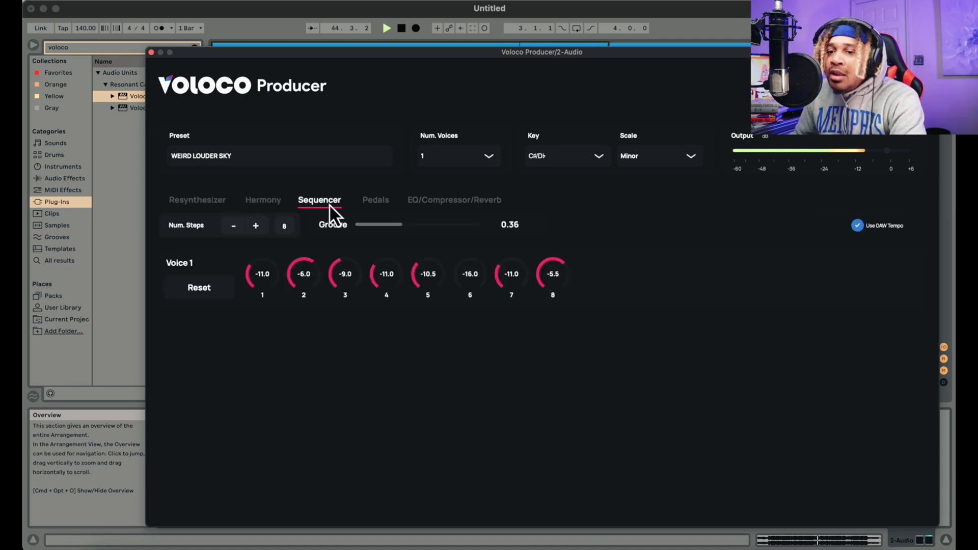
left_click(364, 203)
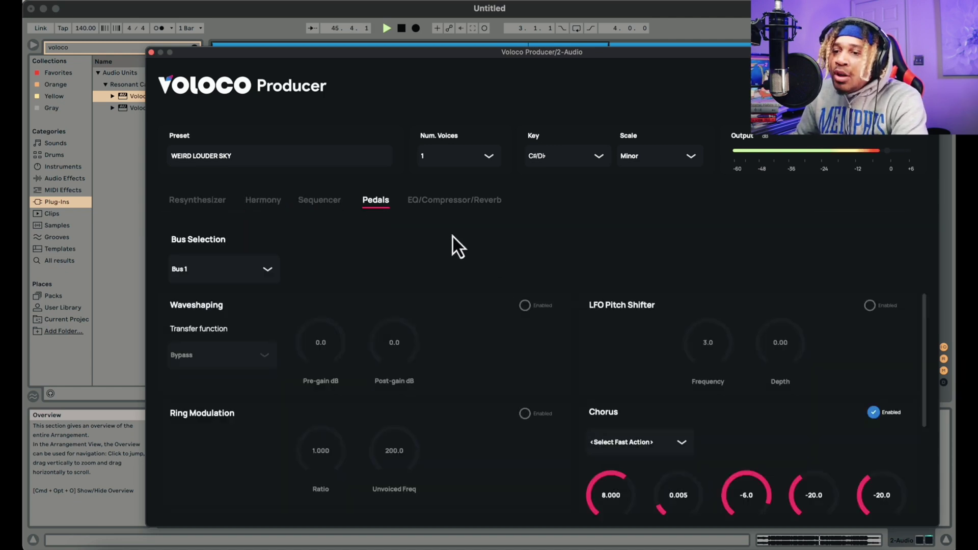
Raise the reverb's wet/dry mix to 0.21
left_click(451, 199)
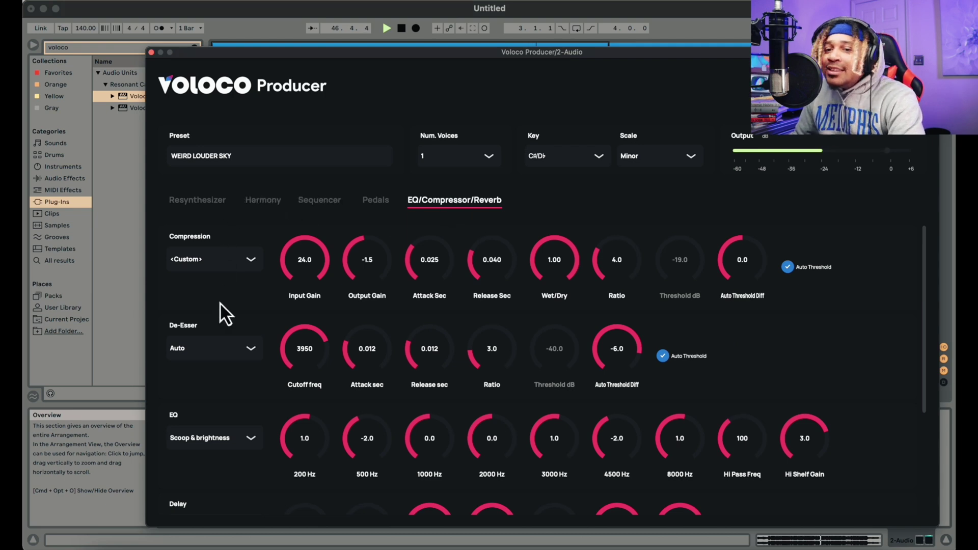
scroll(222, 300, "down", 3)
scroll(223, 299, "down", 4)
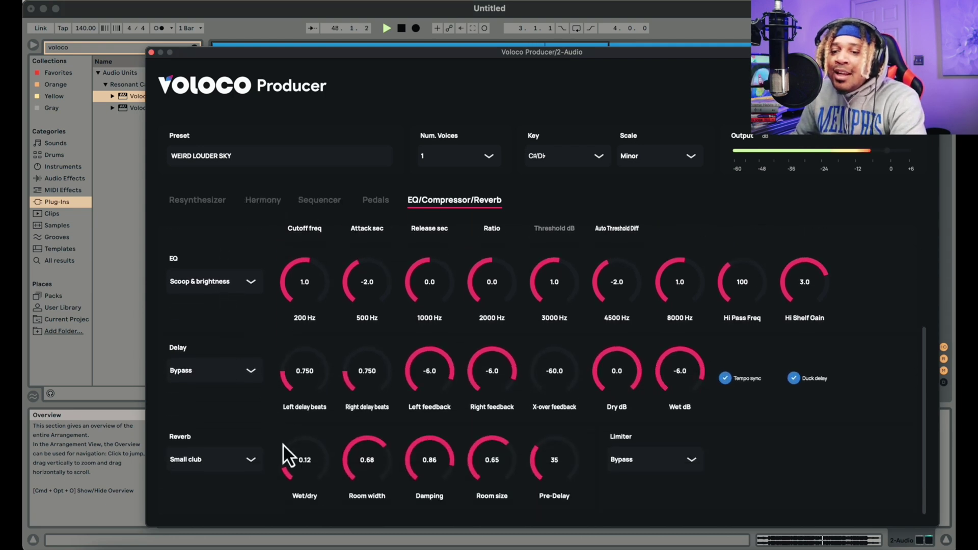
mouse_move(301, 459)
left_mouse_down()
mouse_move(298, 425)
mouse_move(297, 453)
left_mouse_up()
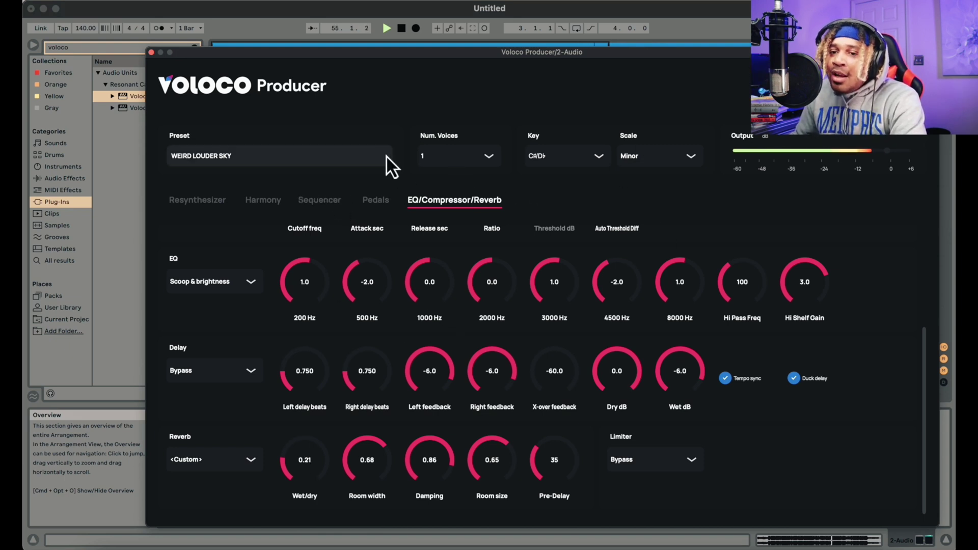
Stop playback and load the Clean preset from the Voloco Starter group
left_click(402, 29)
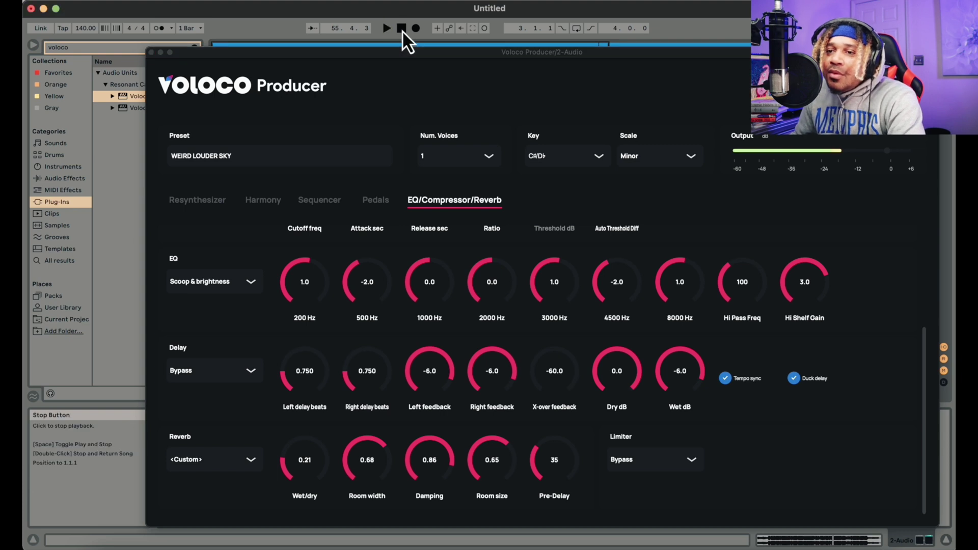
left_click(292, 155)
left_click(193, 288)
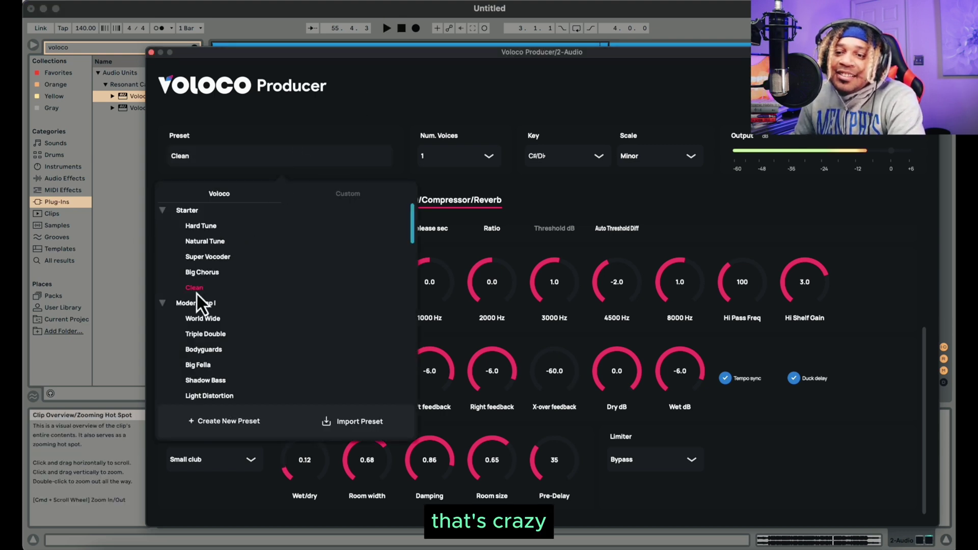
left_click(770, 446)
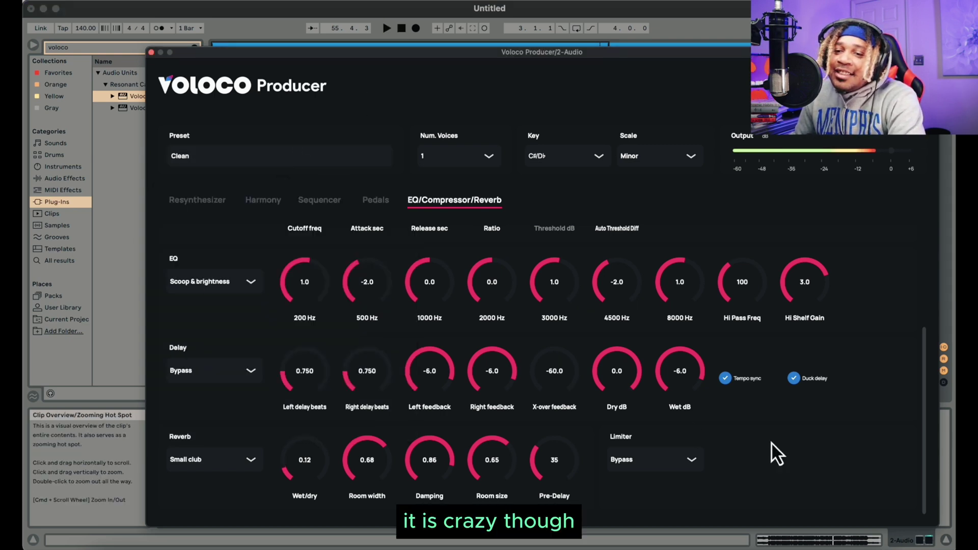
Set both the reverb and the EQ of the Clean preset to Bypass
left_click(203, 200)
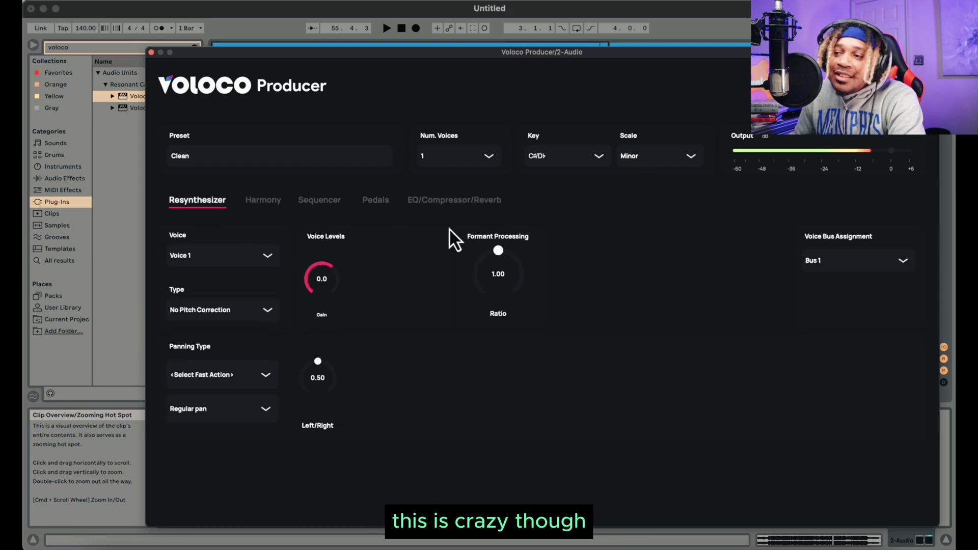
left_click(469, 203)
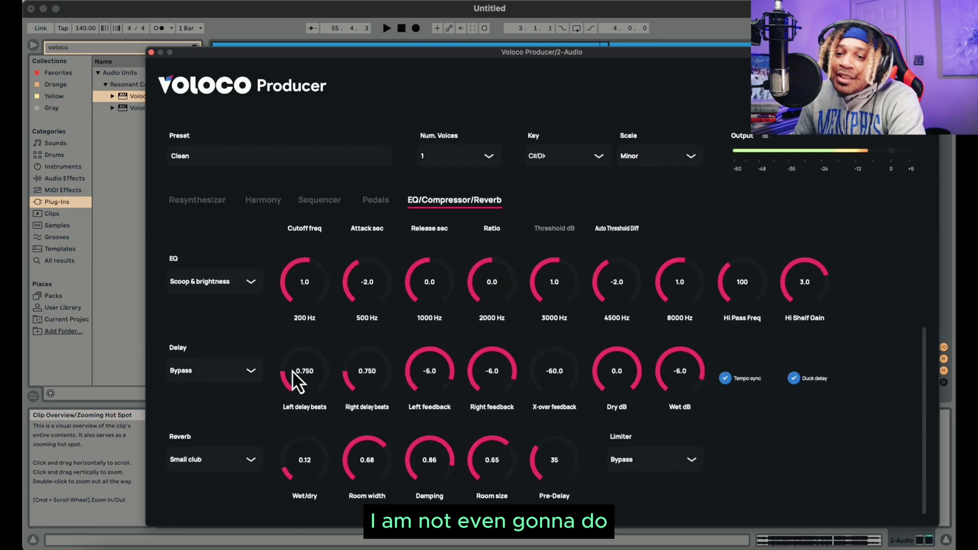
left_click(251, 459)
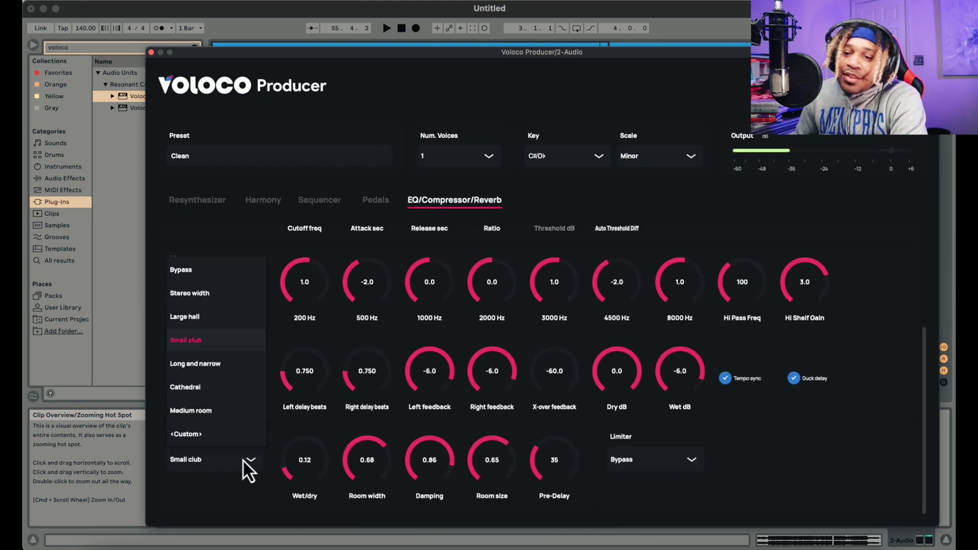
left_click(215, 275)
scroll(232, 369, "up", 2)
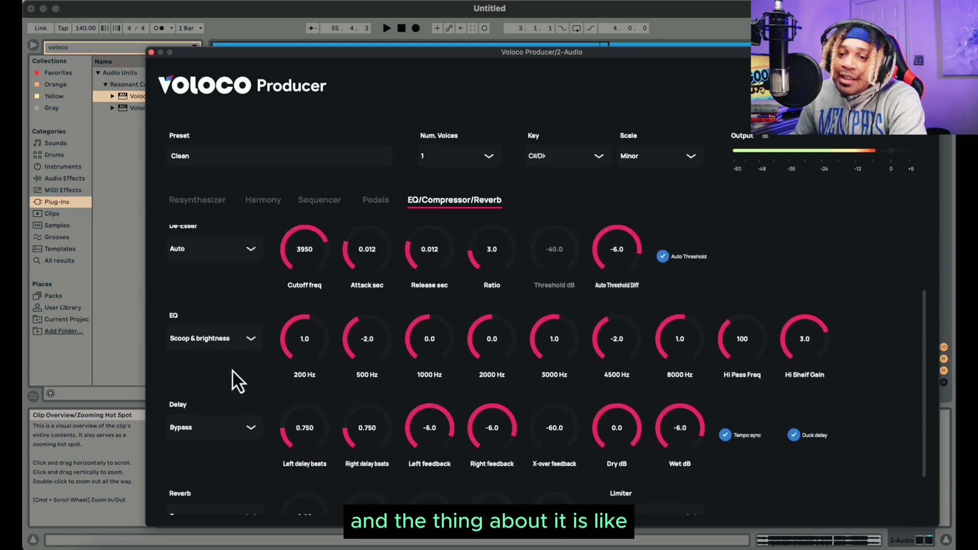
left_click(223, 345)
left_click(207, 371)
scroll(194, 262, "up", 2)
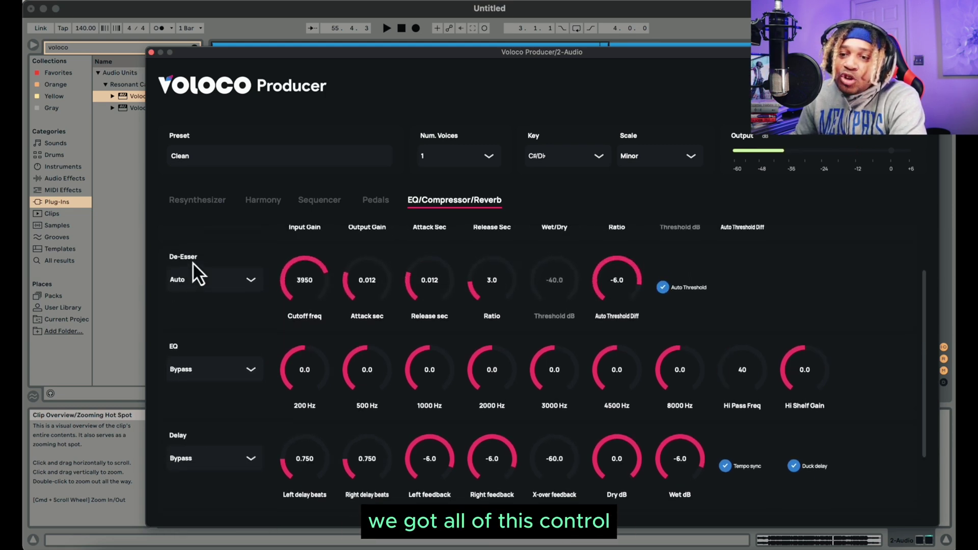
scroll(207, 315, "down", 3)
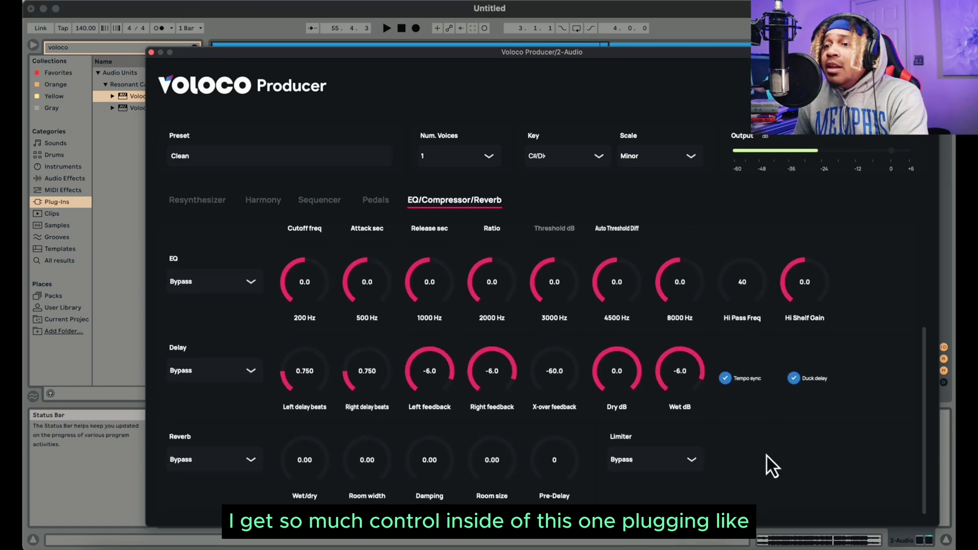
Open the original Voloco plug-in's window and arrange it beside the Voloco Producer window for comparison
left_click_drag(577, 52, 556, 43)
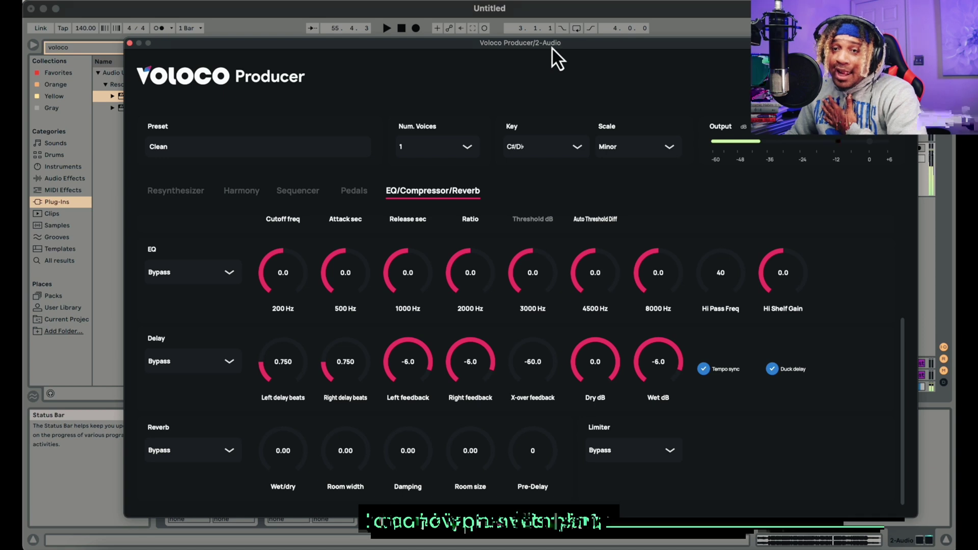
left_click(176, 192)
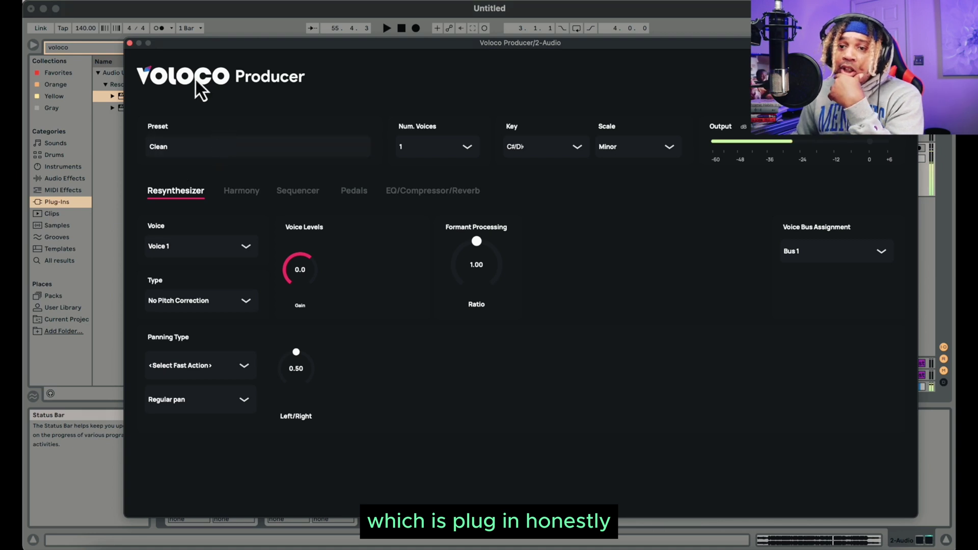
left_click_drag(213, 44, 417, 56)
left_click(290, 415)
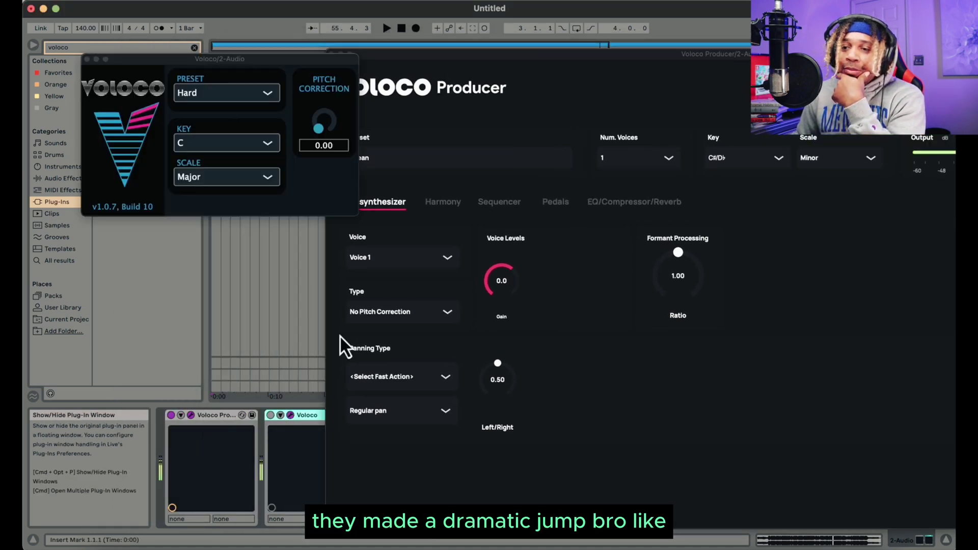
left_click_drag(335, 62, 217, 31)
left_click_drag(219, 59, 190, 53)
left_click_drag(524, 53, 320, 39)
View the EQ/Compressor/Reverb settings and the Pedals effects in Voloco Producer
left_click(411, 183)
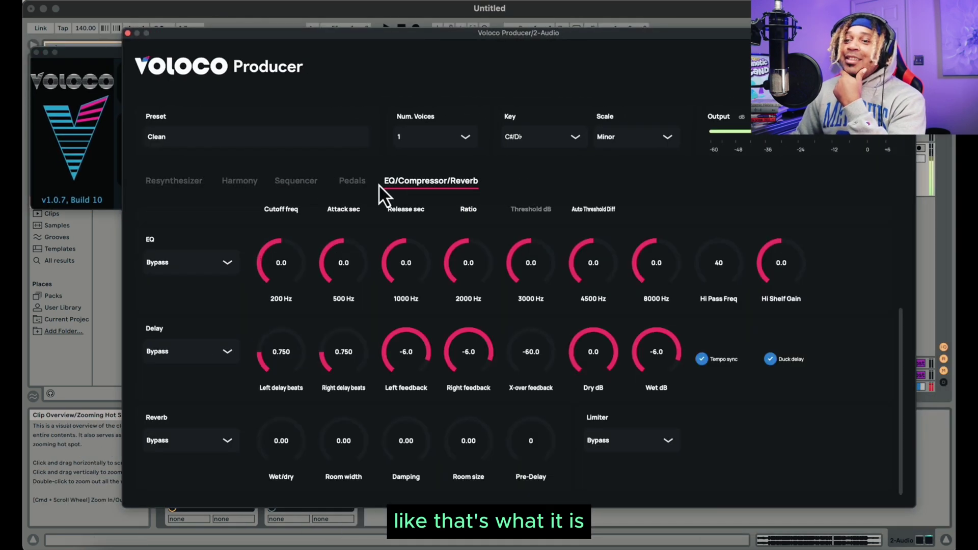
left_click(333, 183)
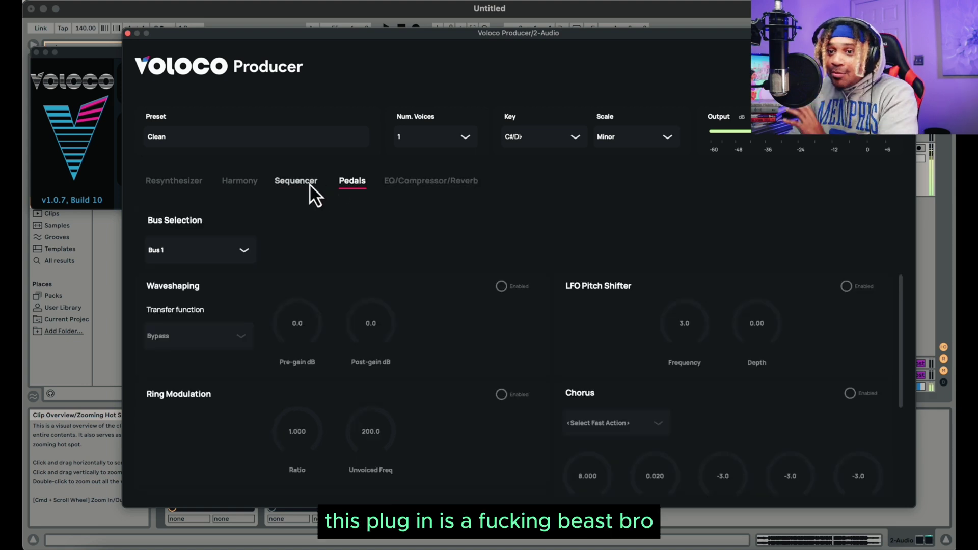
View the Sequencer, Harmony and Resynthesizer settings of the Clean preset in Voloco Producer
left_click(310, 183)
left_click(243, 179)
left_click(194, 181)
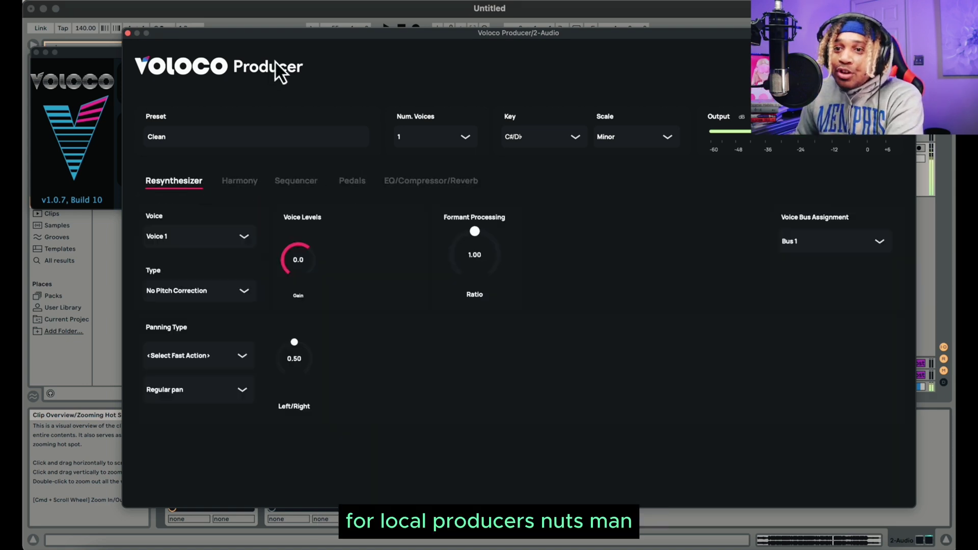
Bring the original Voloco plug-in's window in front of Voloco Producer, close it, and reposition the Producer window
left_click_drag(280, 35, 260, 38)
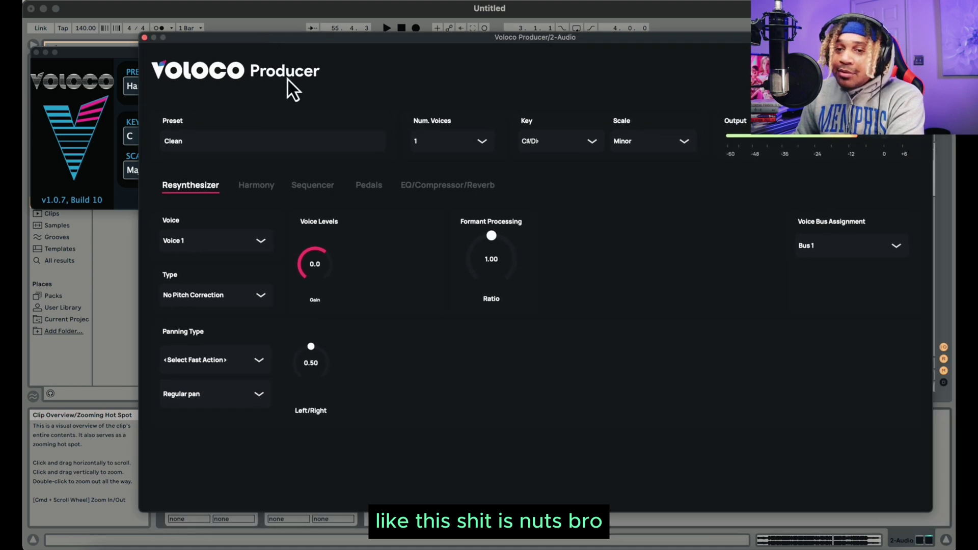
left_click(81, 58)
left_click_drag(196, 53, 170, 133)
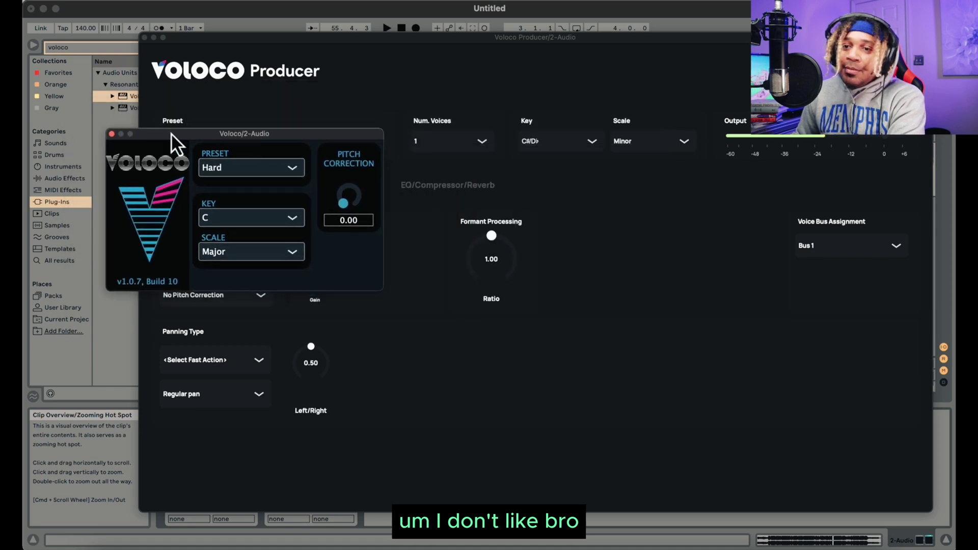
left_click(114, 136)
mouse_move(275, 41)
left_mouse_down()
mouse_move(302, 62)
mouse_move(282, 37)
left_mouse_up()
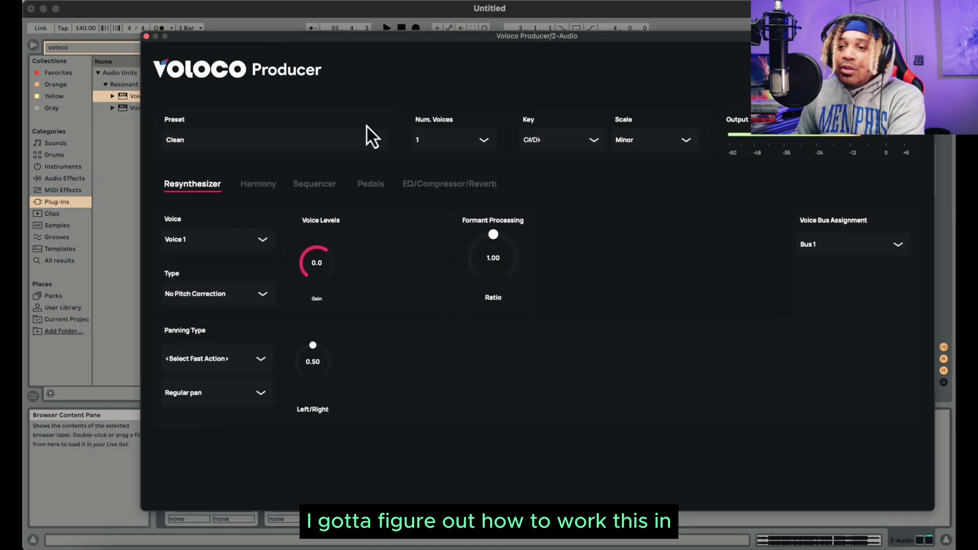
Load the custom preset WEIRD LOUDER SKY and close the preset list
left_click(224, 140)
left_click(340, 178)
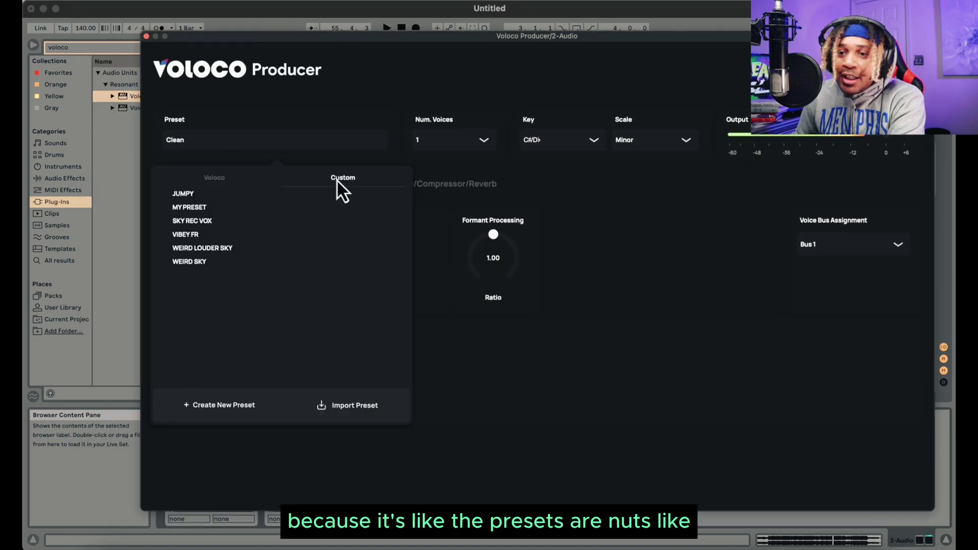
left_click(196, 248)
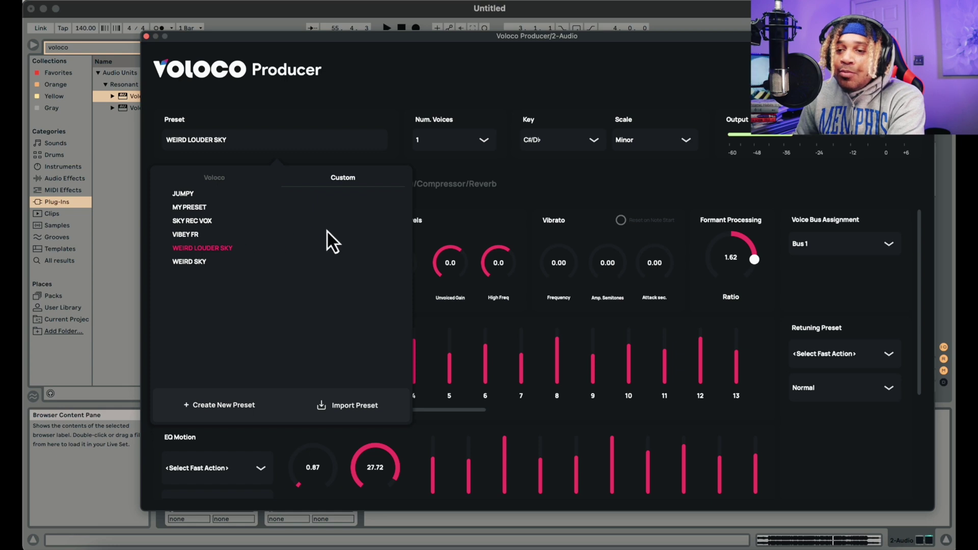
left_click(336, 86)
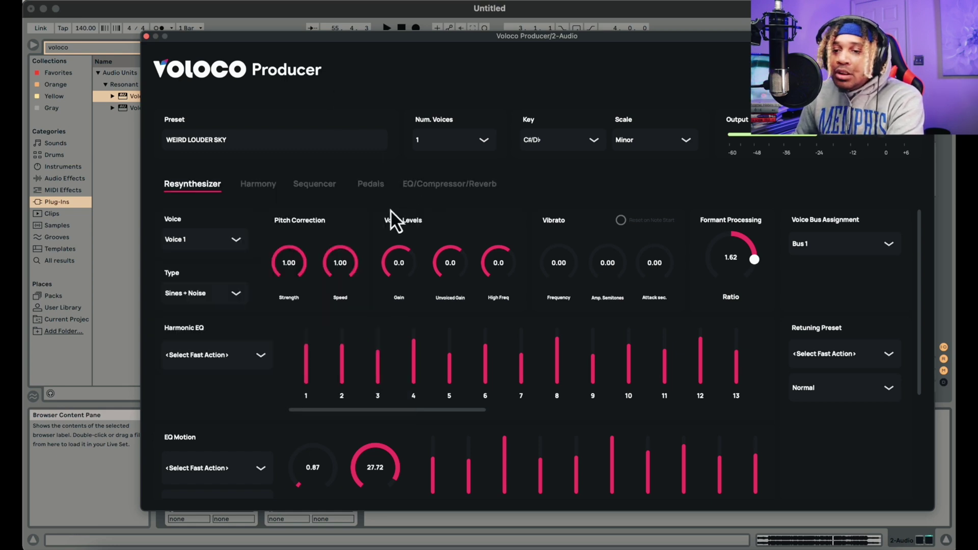
Audition the Clean preset from the Starter group, followed by World Wide II and World Wide III from Modern Rap I
left_click(220, 138)
left_click(189, 272)
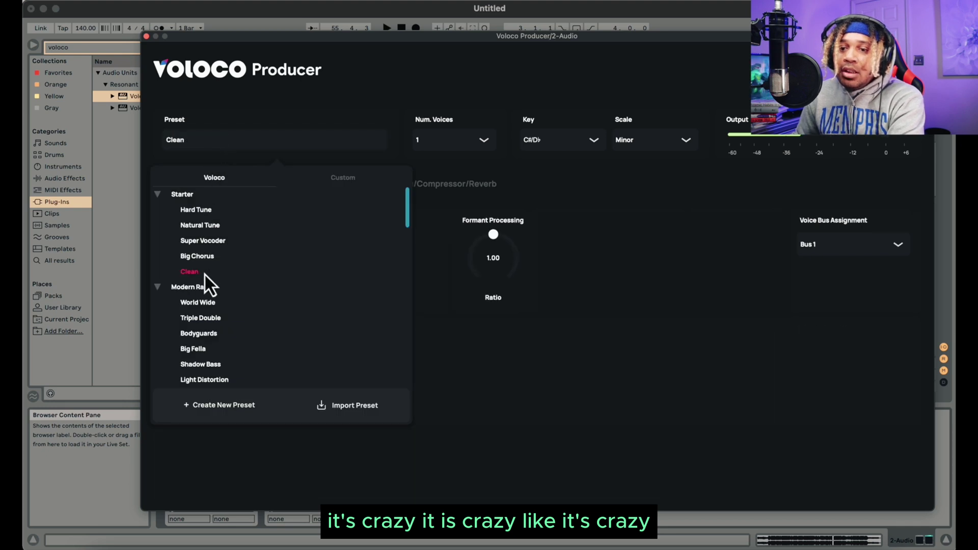
scroll(243, 262, "down", 5)
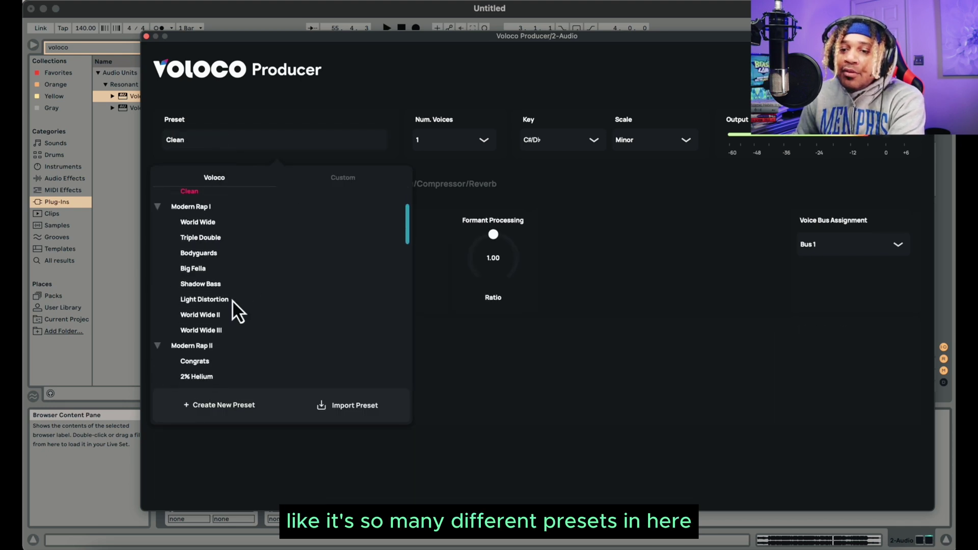
left_click(218, 315)
left_click(217, 333)
Audition the 2% Helium, Baby Voice, Cranked and Super High presets from the Modern Rap II group
scroll(219, 331, "down", 5)
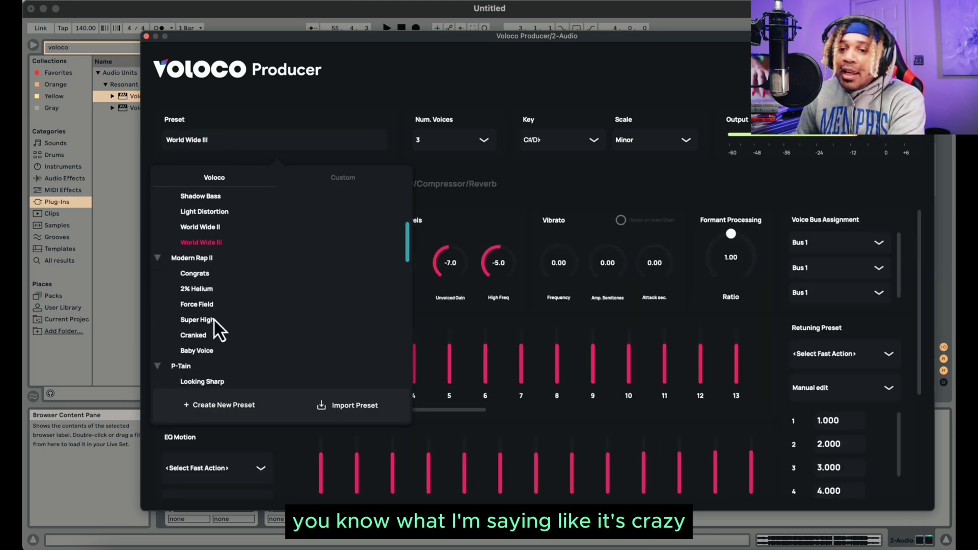
left_click(205, 289)
left_click(204, 351)
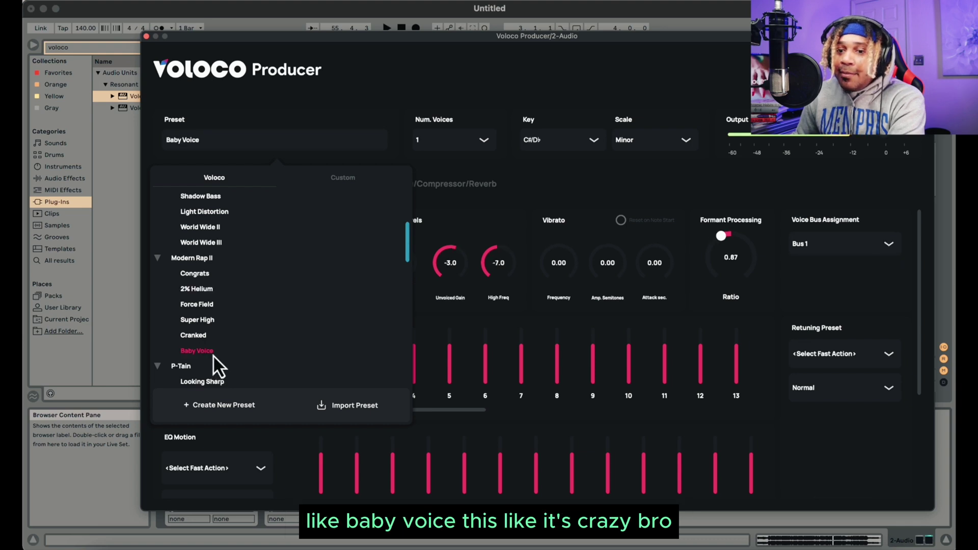
left_click(209, 335)
left_click(210, 319)
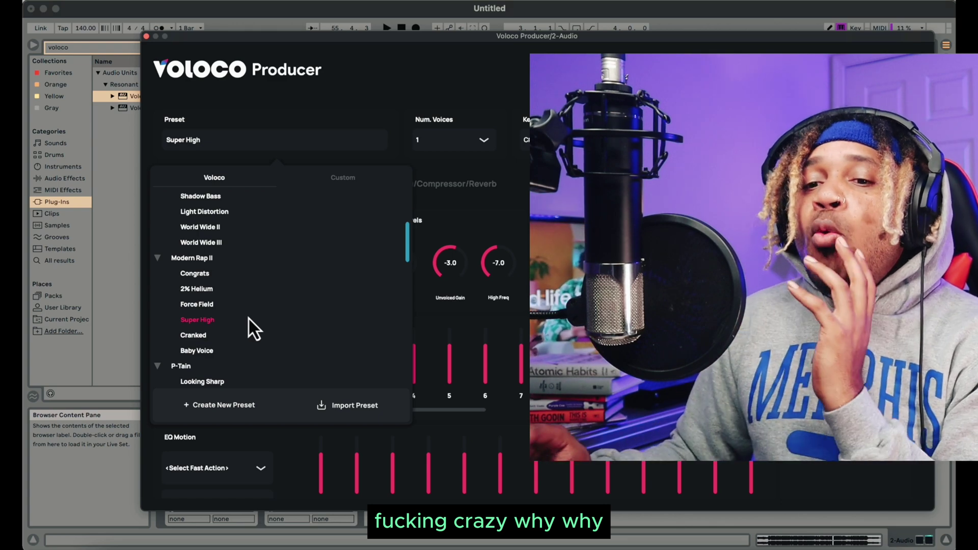
Audition the Looking Sharp, Get Low and So Smooth presets from the P-Tain group
scroll(248, 314, "down", 5)
left_click(204, 257)
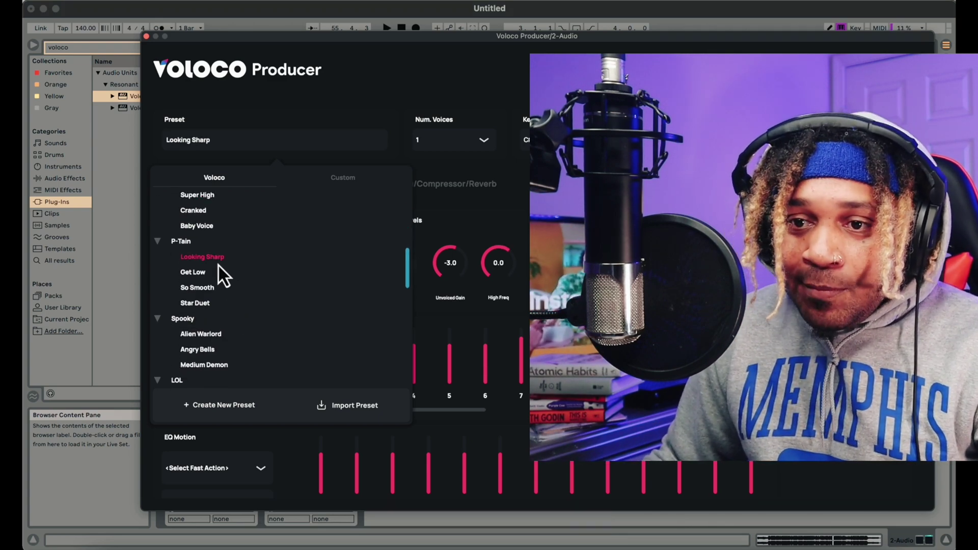
left_click(212, 275)
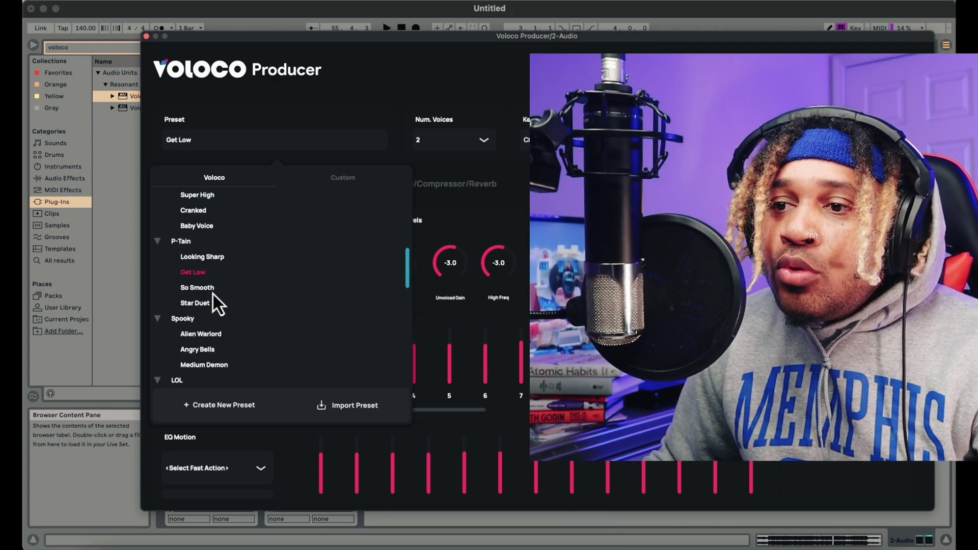
left_click(213, 293)
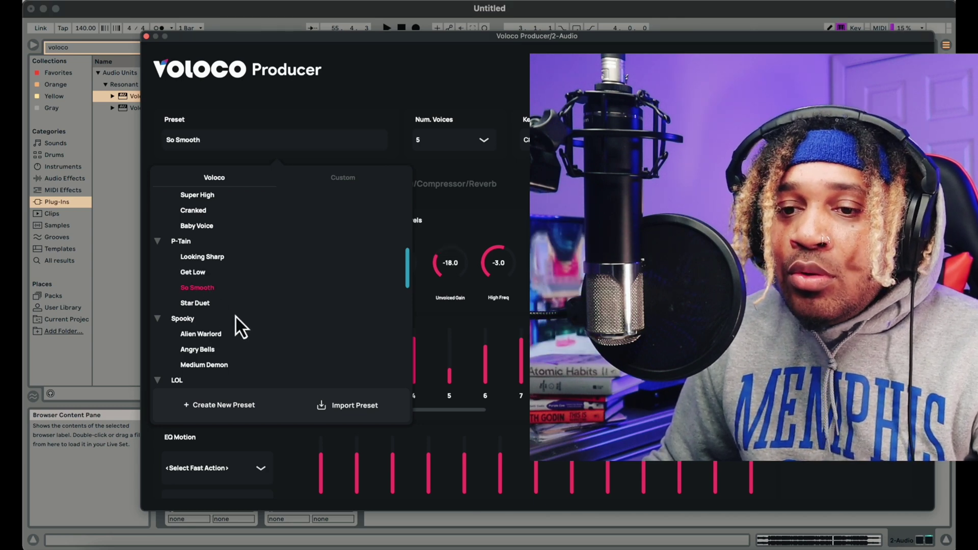
Audition Chipmunk Chorus, Vibrato Chorus and Vibrato from the LOL group, returning to Chipmunk Chorus
scroll(235, 316, "down", 3)
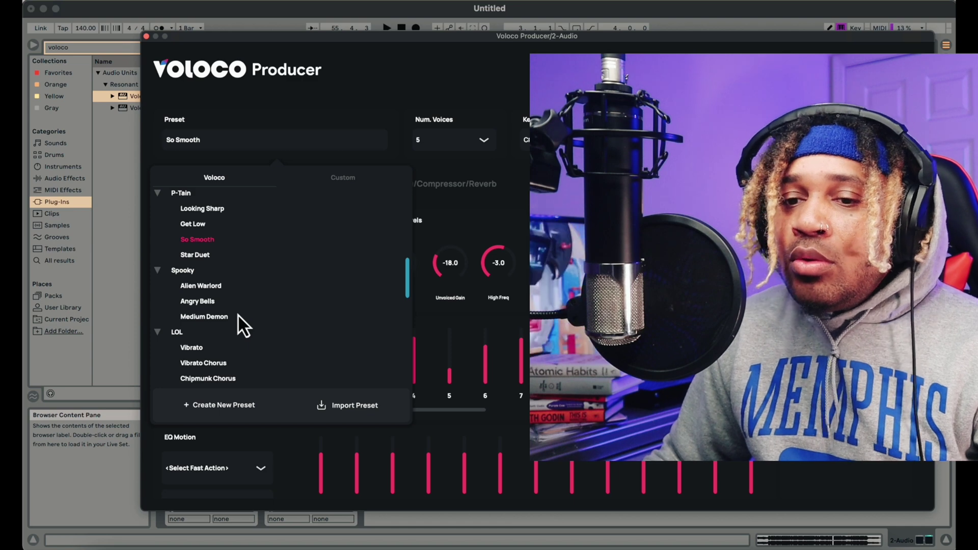
scroll(238, 314, "down", 3)
scroll(237, 314, "down", 1)
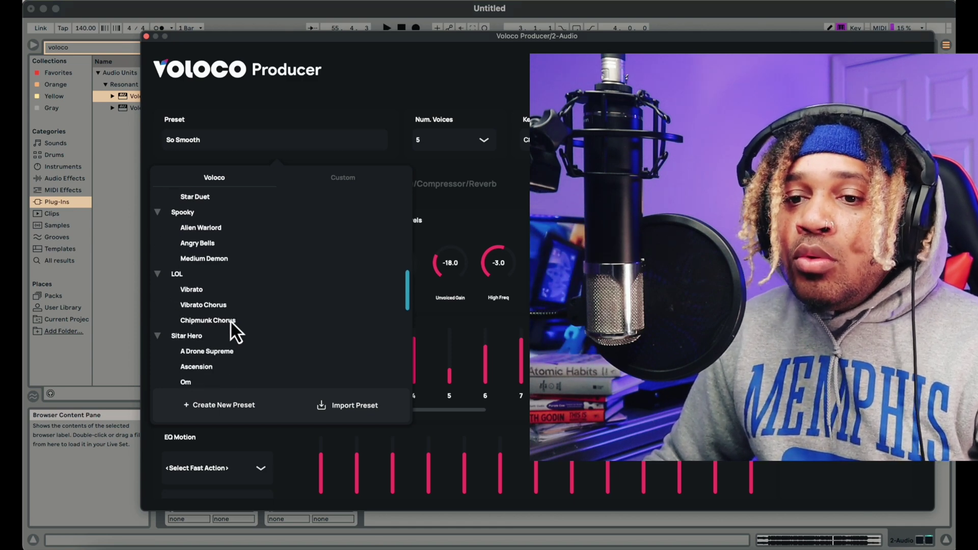
left_click(230, 320)
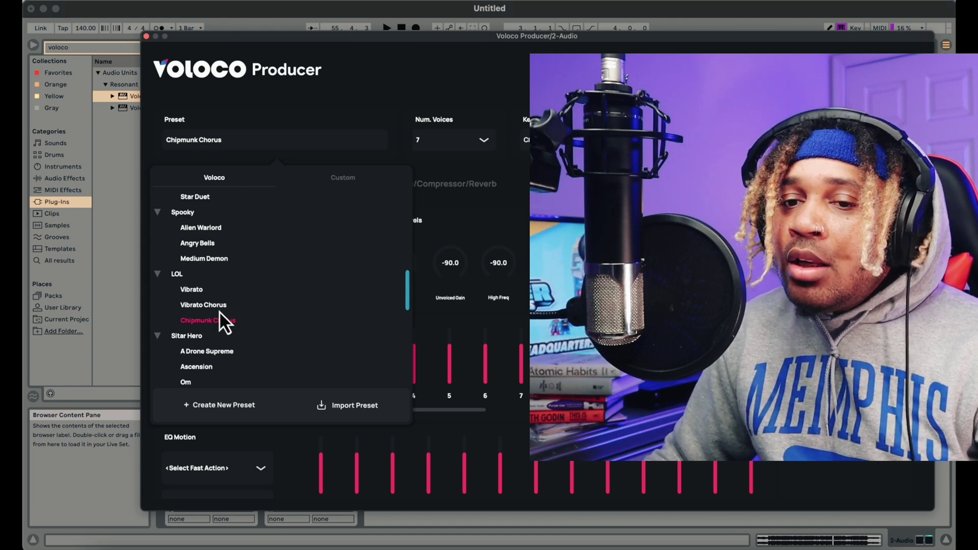
left_click(219, 305)
left_click(194, 291)
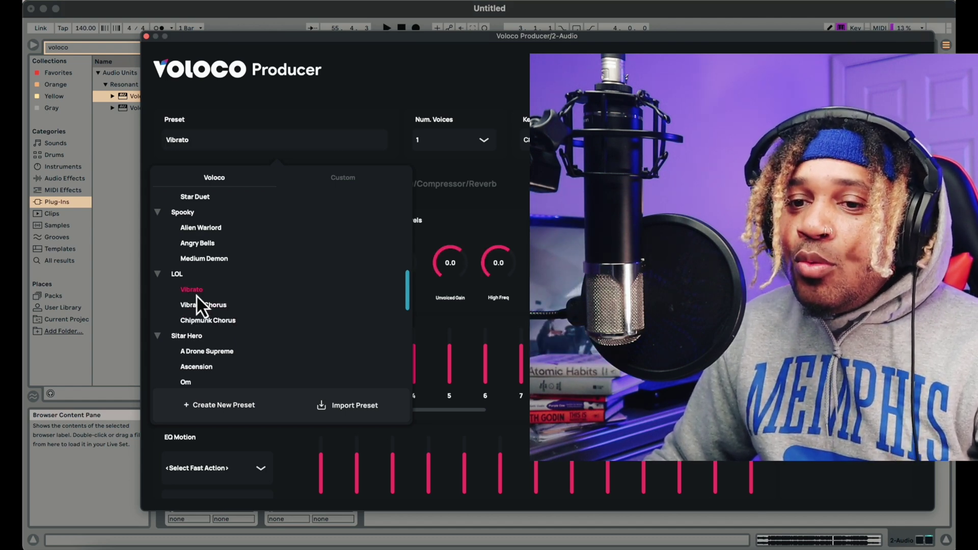
left_click(210, 320)
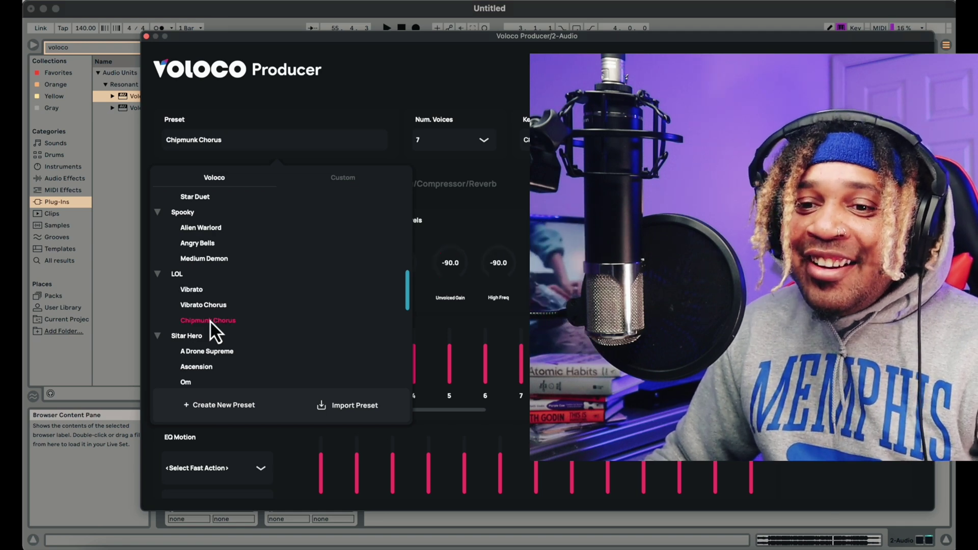
Return to the P-Tain group and audition So Smooth and Get Low again
scroll(226, 248, "up", 5)
left_click(197, 260)
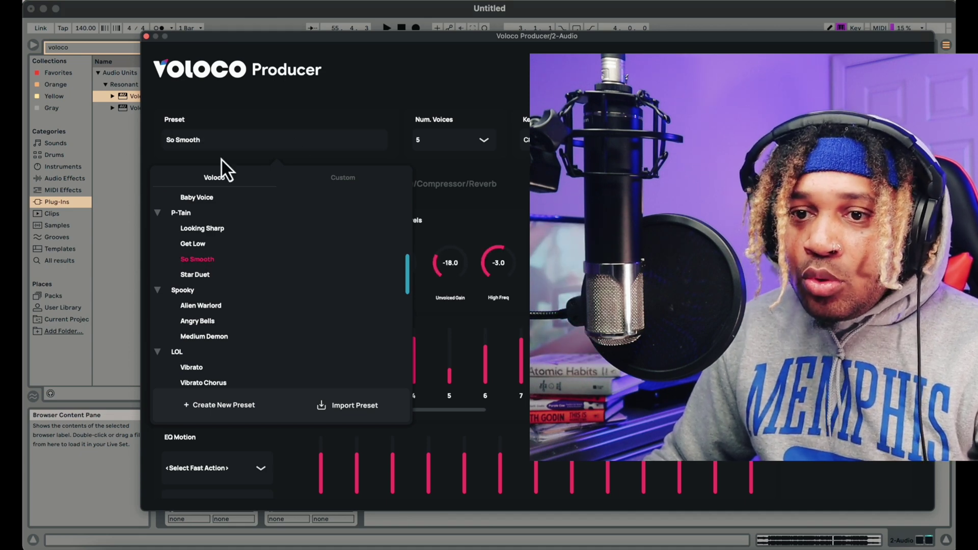
left_click(204, 242)
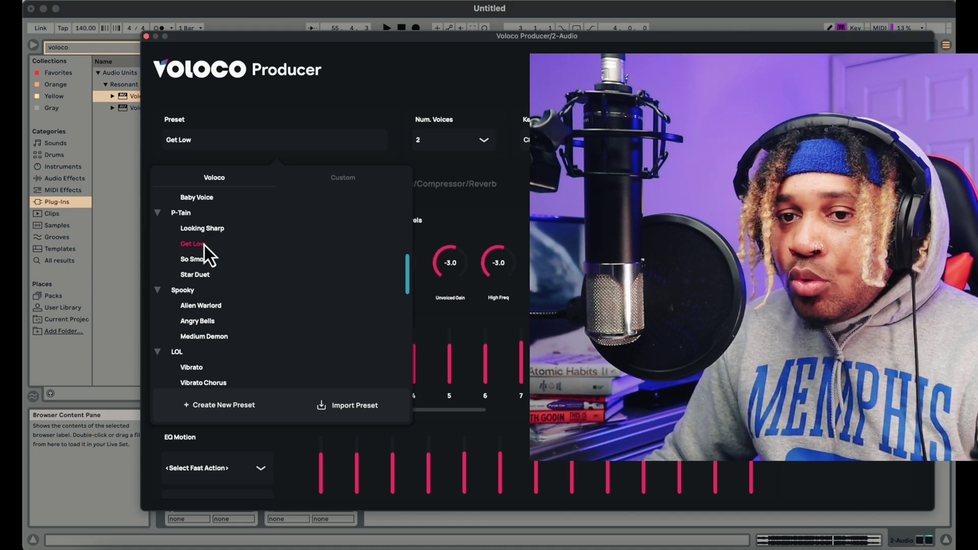
Audition the Expanse and Lost Astronaut presets from the Wormhole group
scroll(247, 293, "down", 10)
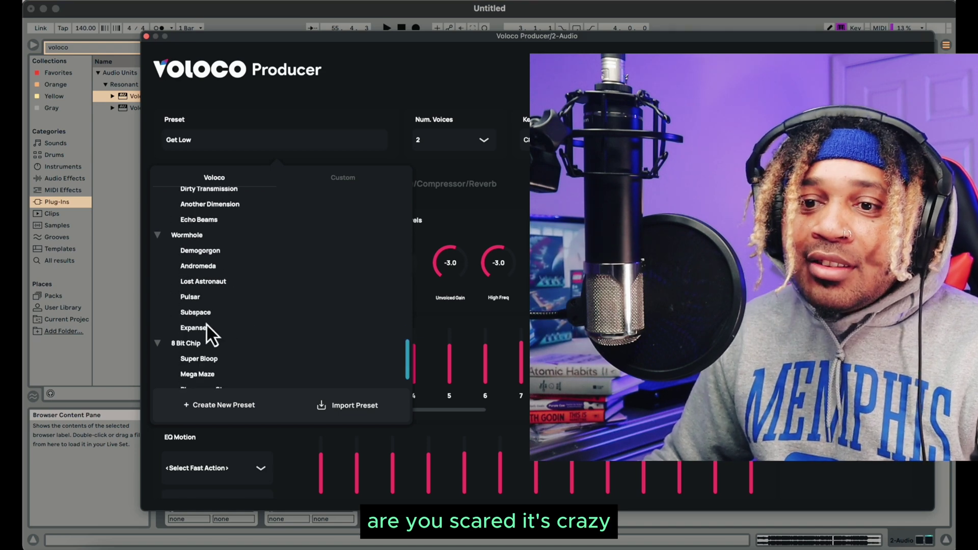
left_click(192, 329)
left_click(203, 282)
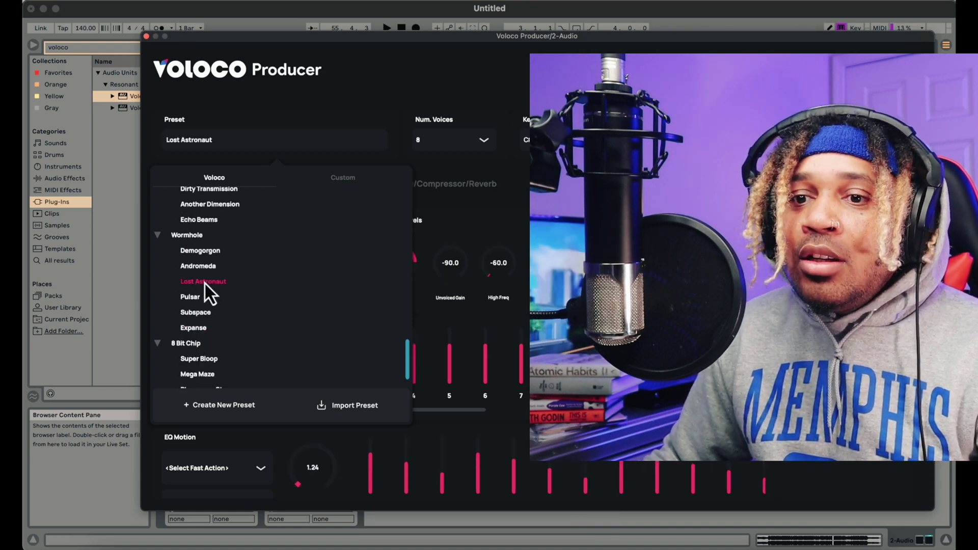
Load the Another Dimension preset from the Duft Pank group
scroll(207, 260, "up", 1)
left_click(212, 224)
scroll(219, 236, "up", 5)
scroll(212, 260, "down", 1)
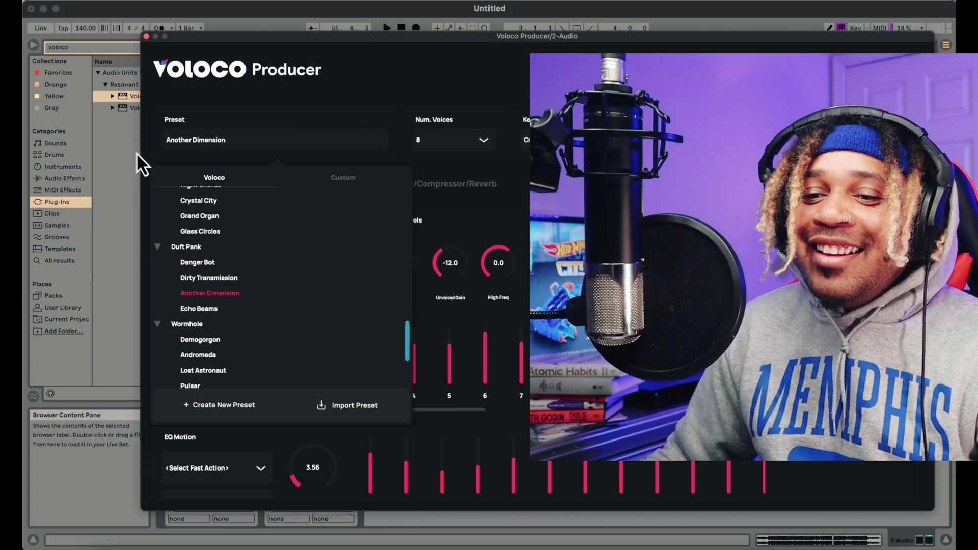
Move the Voloco Producer window off the device chain and deactivate the Voloco Producer device on the audio track
left_click_drag(276, 36, 370, 34)
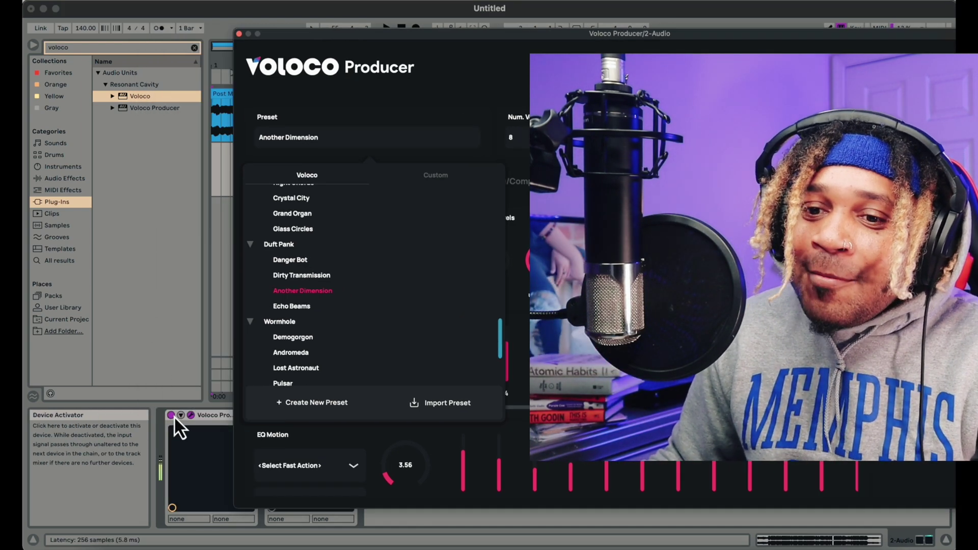
left_click(172, 417)
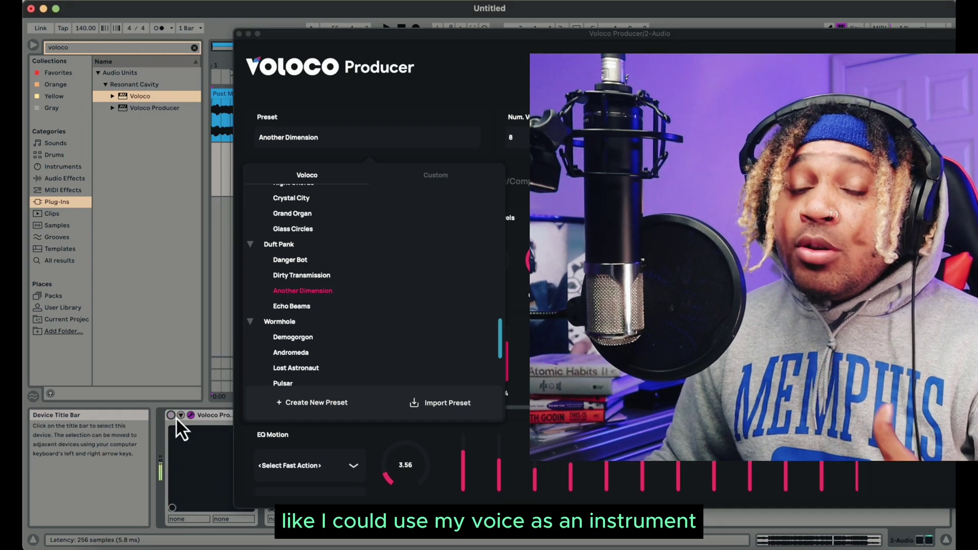